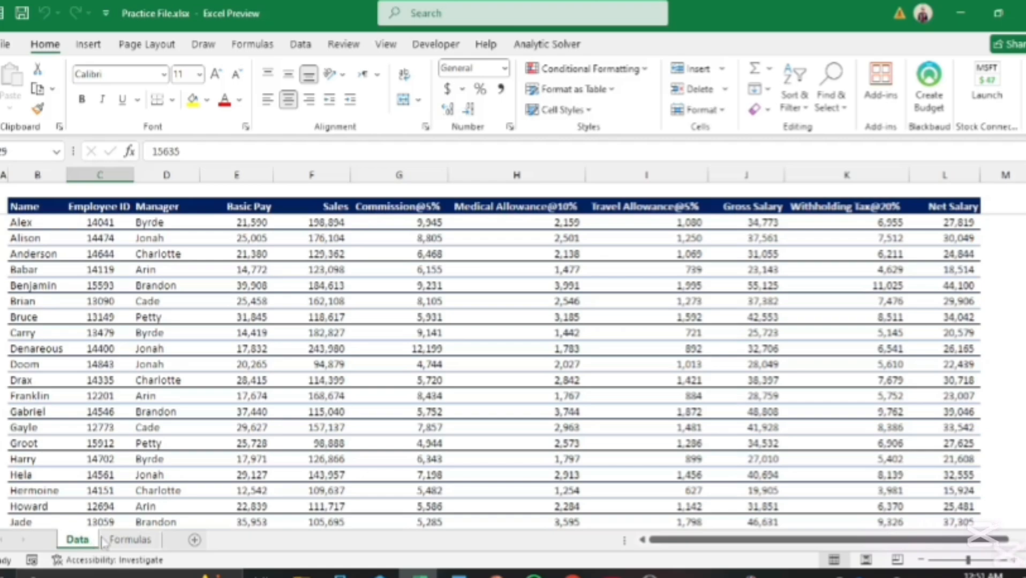
Step: Go to the Formulas sheet with Alex's empty Lookup, Vlookup, Xlookup, IndexMatch, Hlookup and Filter rows
click(130, 540)
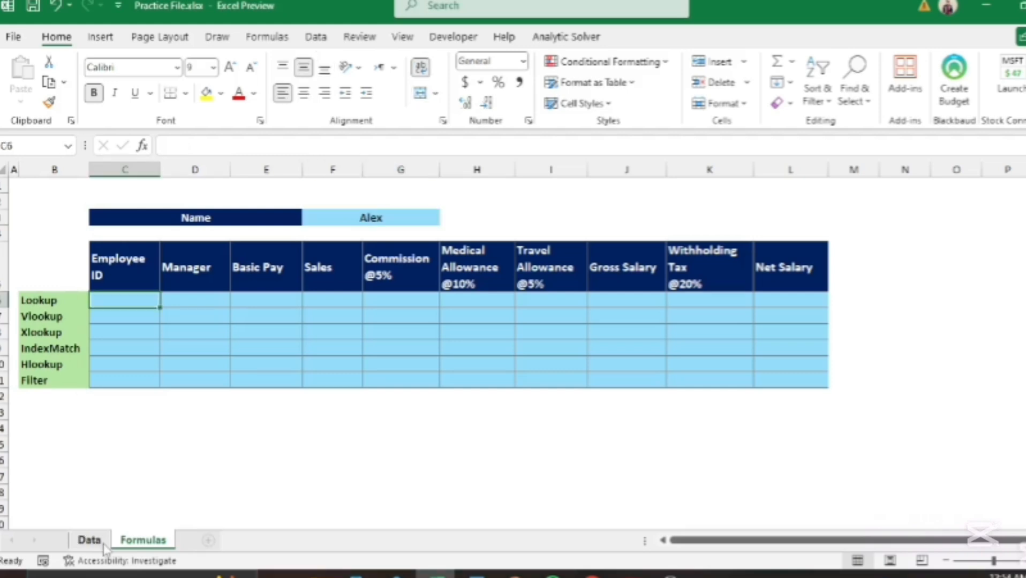
Step: Start a LOOKUP formula in C6 with Alex's name in $F$3 as the lookup value
text(=)
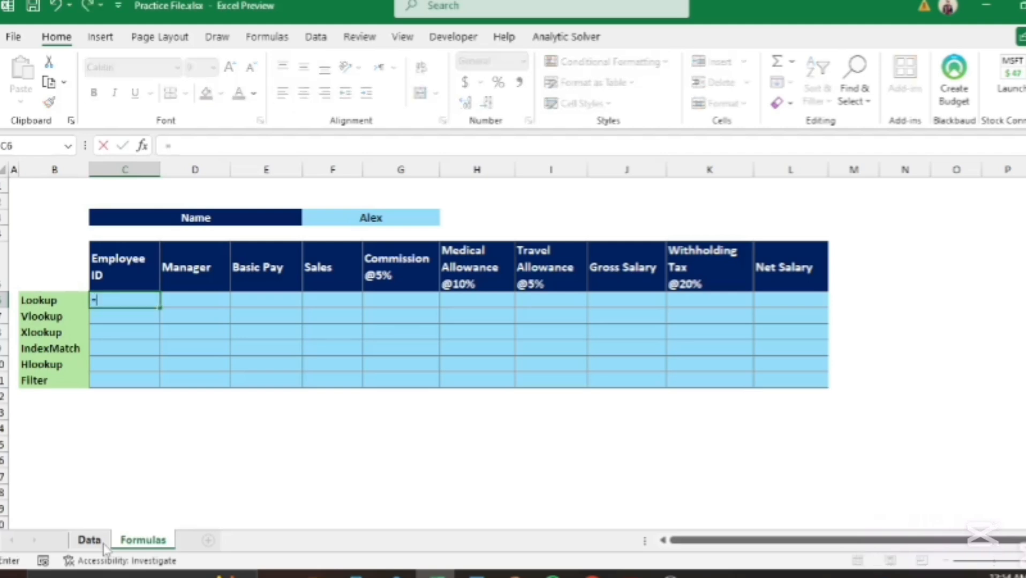
text(look)
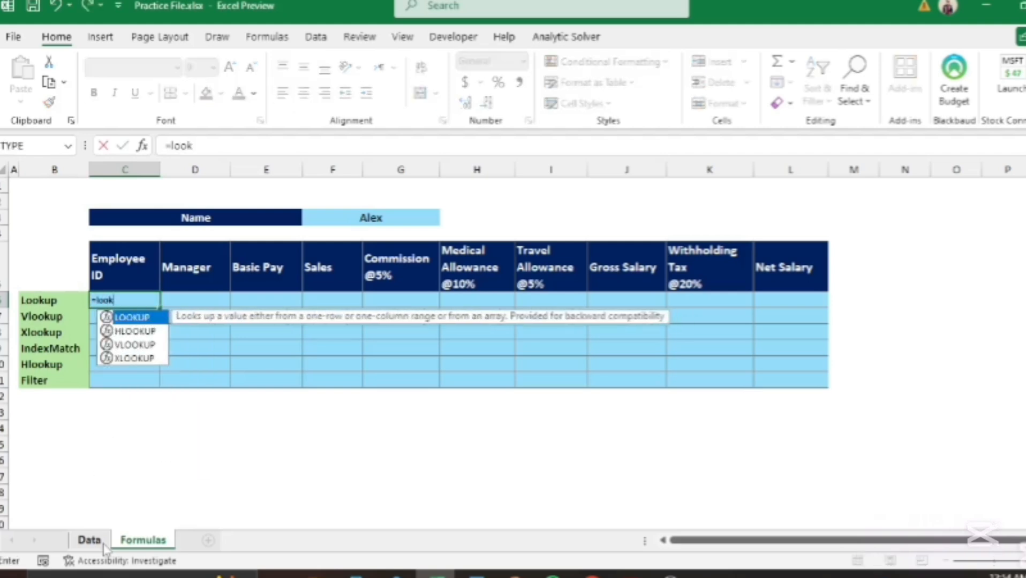
key(Tab)
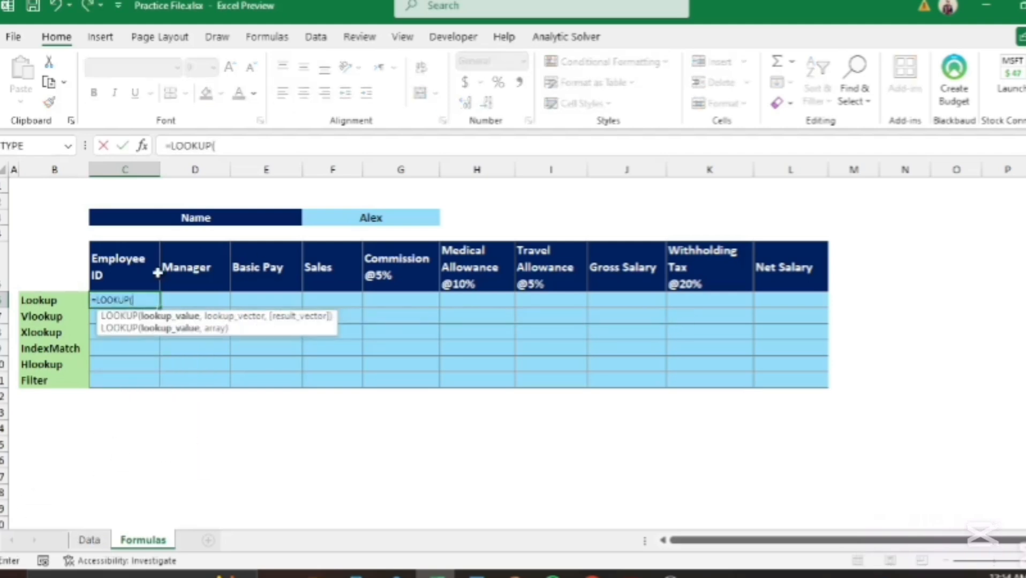
click(379, 217)
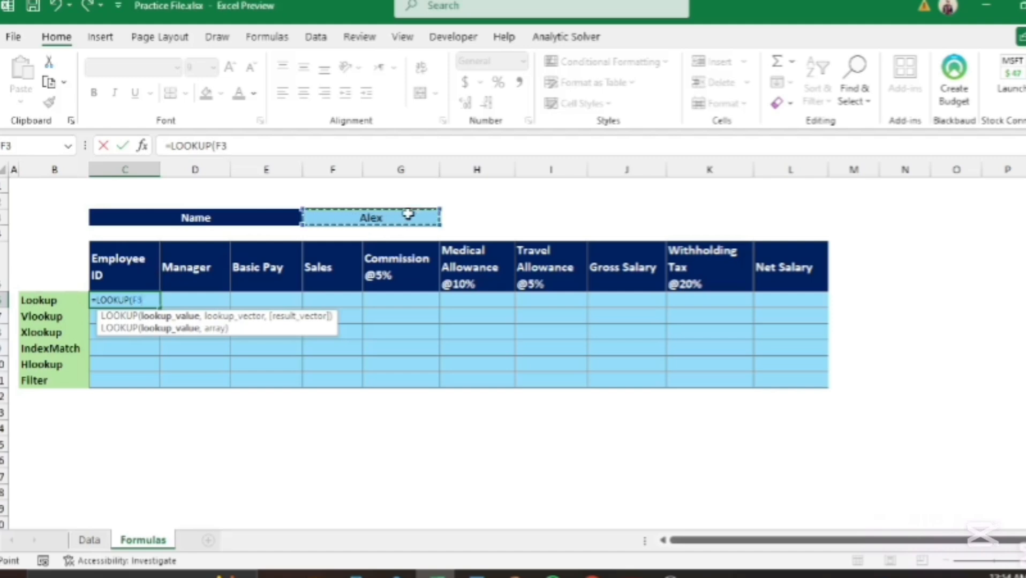
key(F4)
text(,)
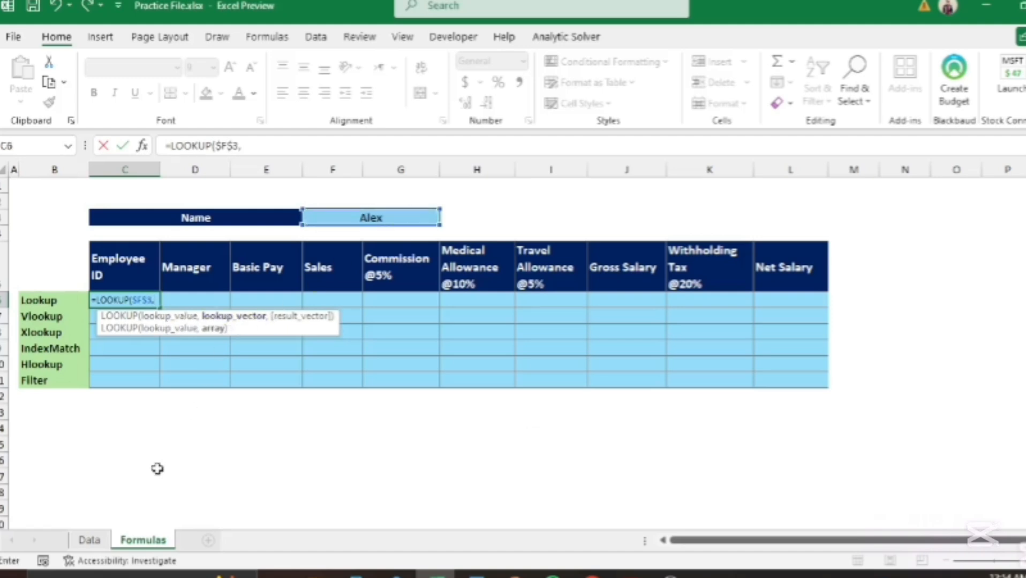
Step: Complete it with Data!$B$3:$B$43 as the names and Data!C3:C43 as results, returning 14041
click(89, 540)
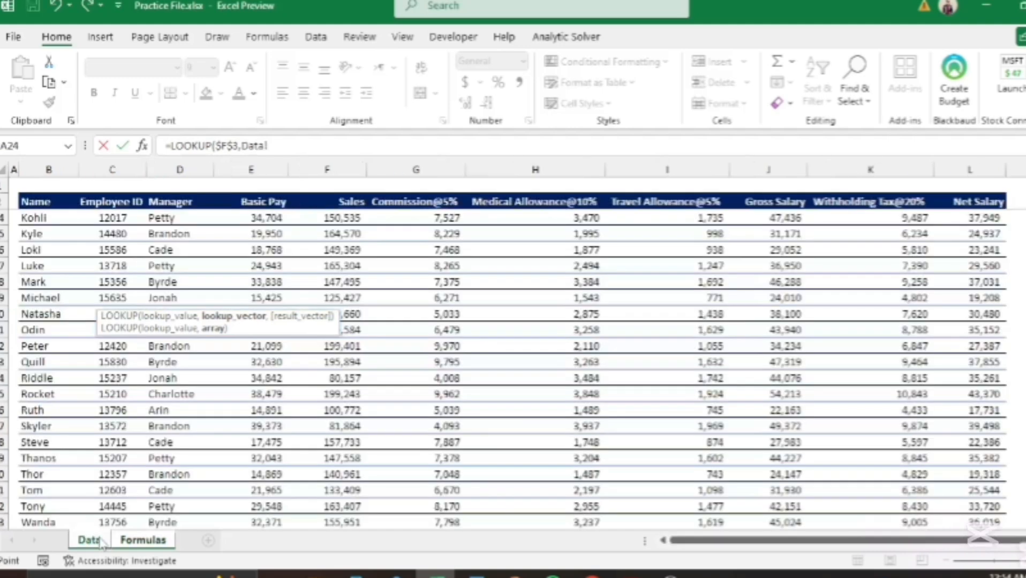
click(41, 521)
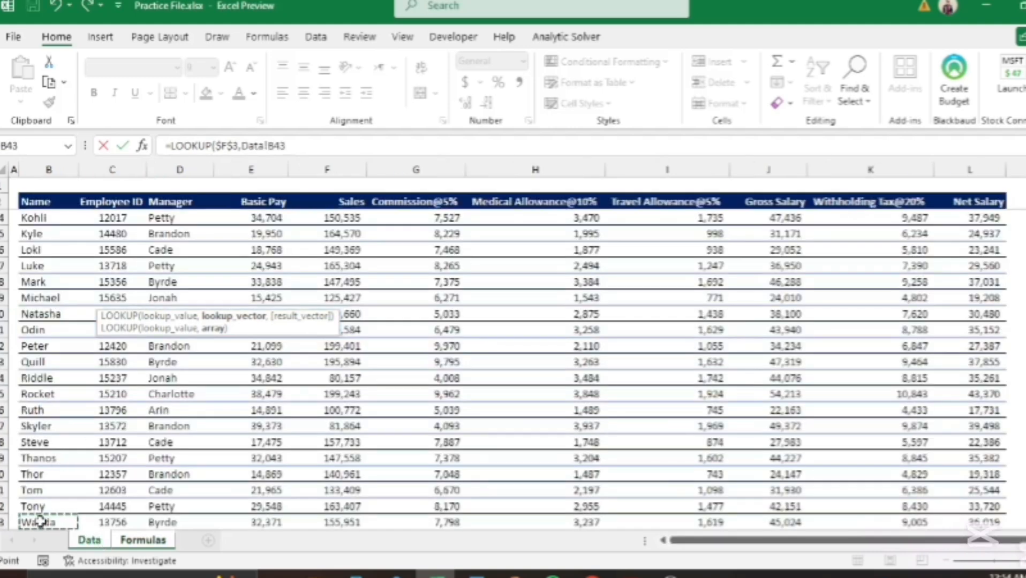
key(ctrl+shift+Up)
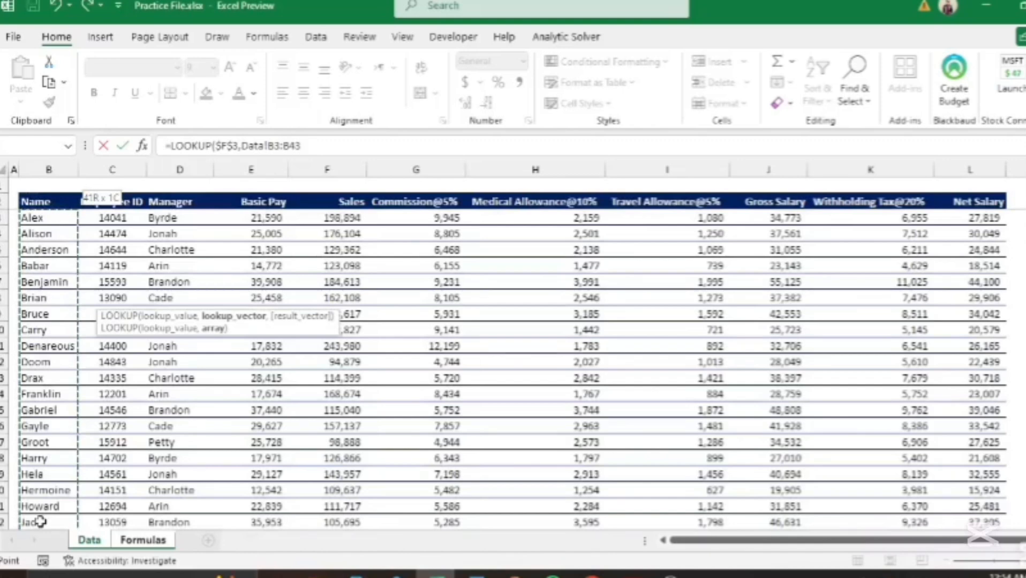
key(F4)
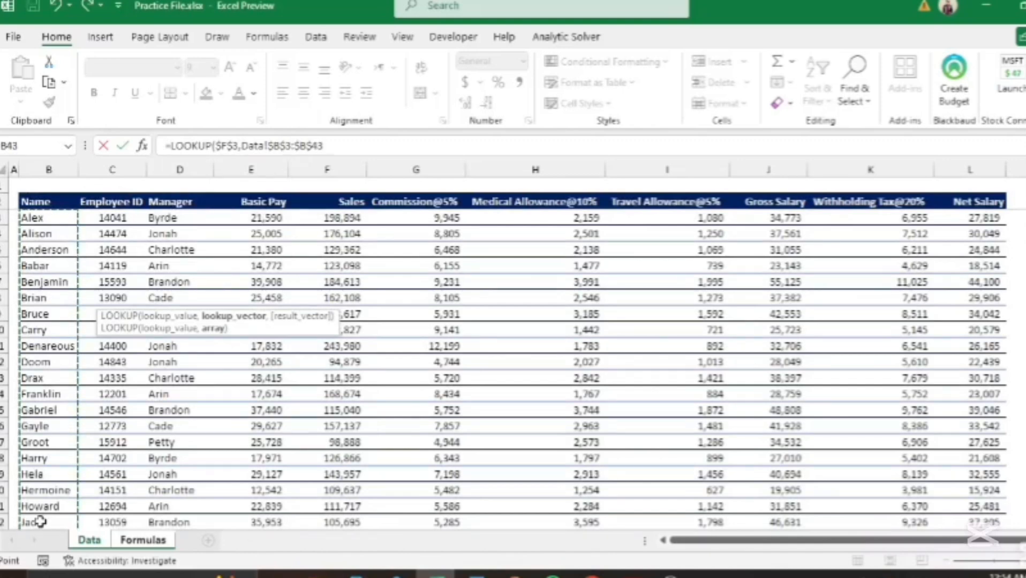
text(,)
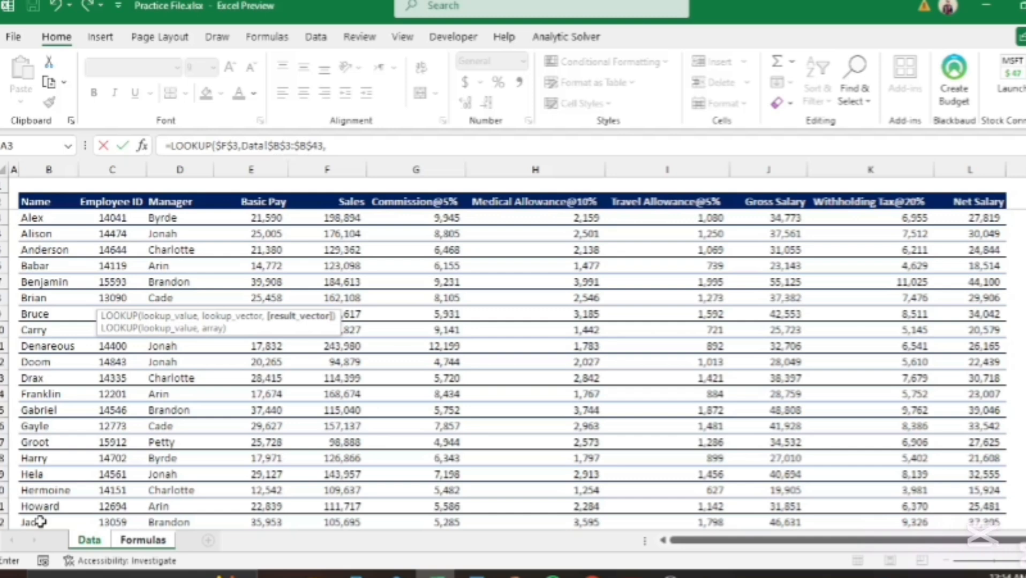
click(120, 215)
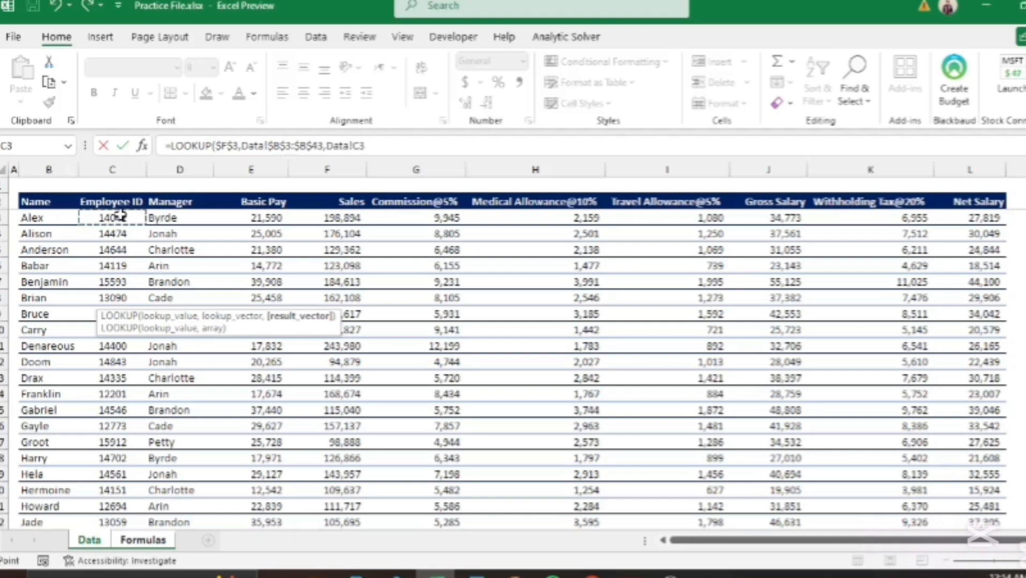
key(ctrl+shift+Down)
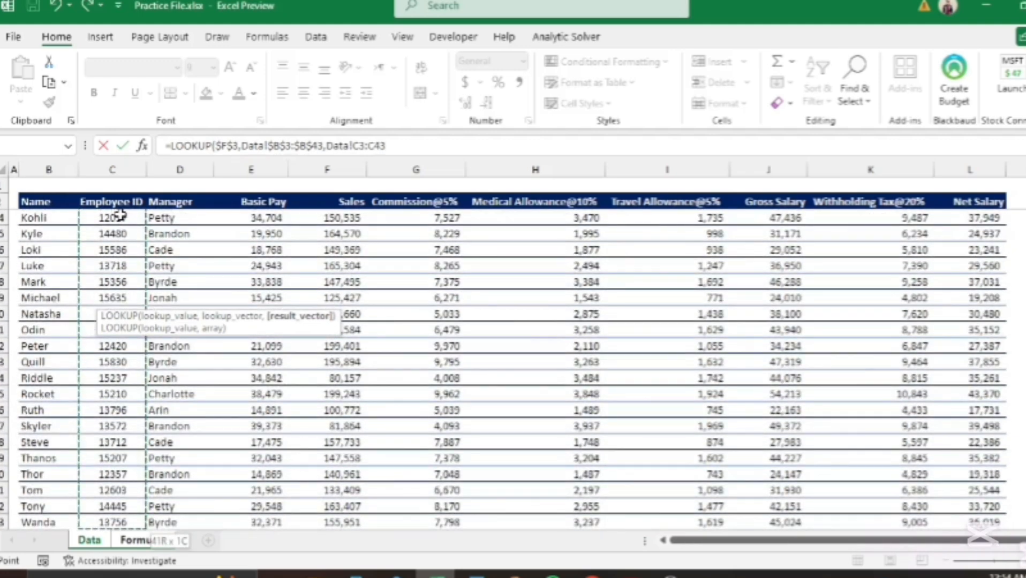
key(Return)
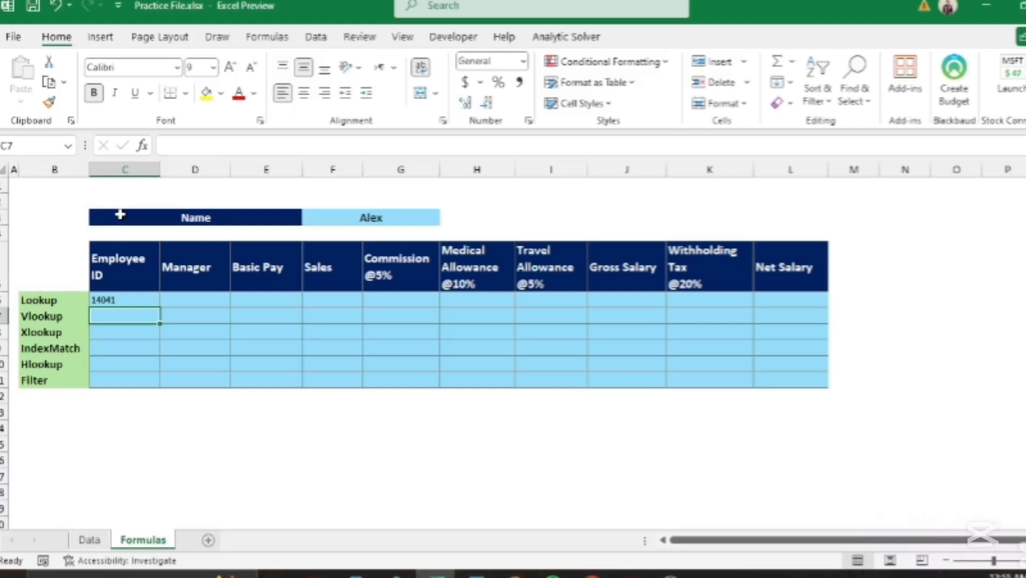
Step: Paste C6's LOOKUP formula as formulas only into D6:L6, showing Byrde, 21,590 and 27,819
key(Up)
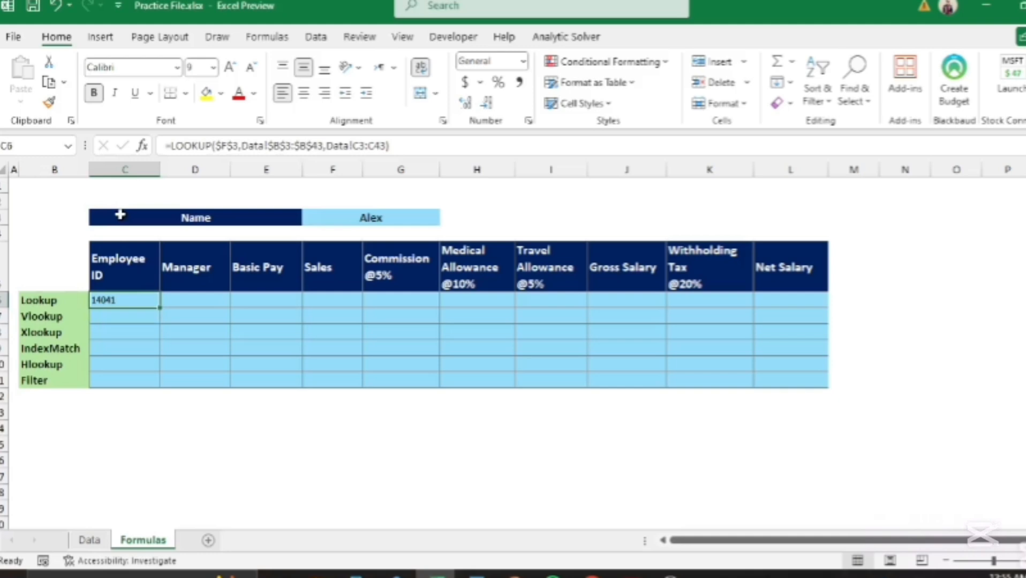
key(ctrl+c)
key(Right)
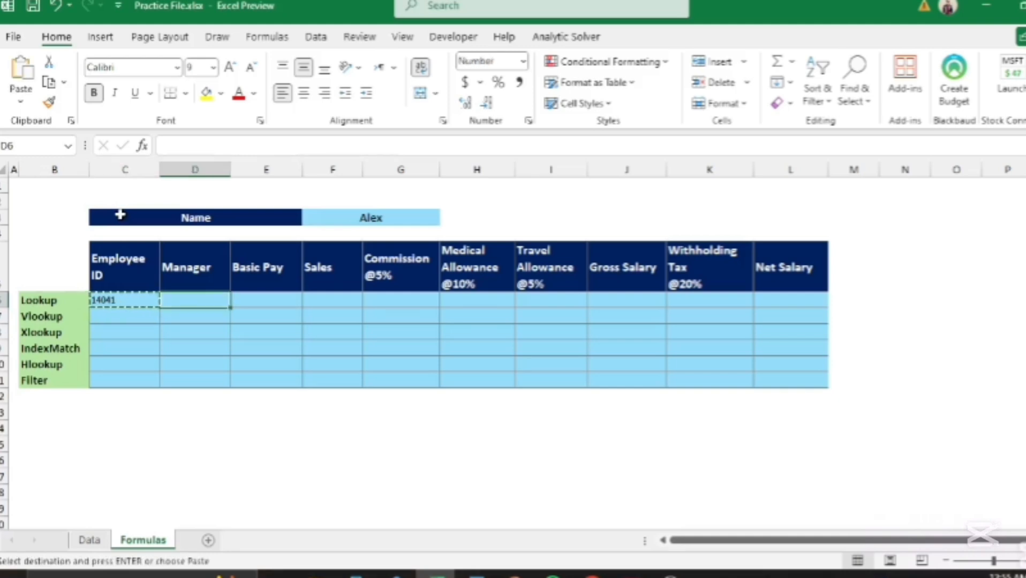
key(shift+Right)
key(shift+Right)
key(shift+Right)
key(shift+Right)
key(shift+Right)
key(shift+Right)
key(shift+Right)
key(shift+Right)
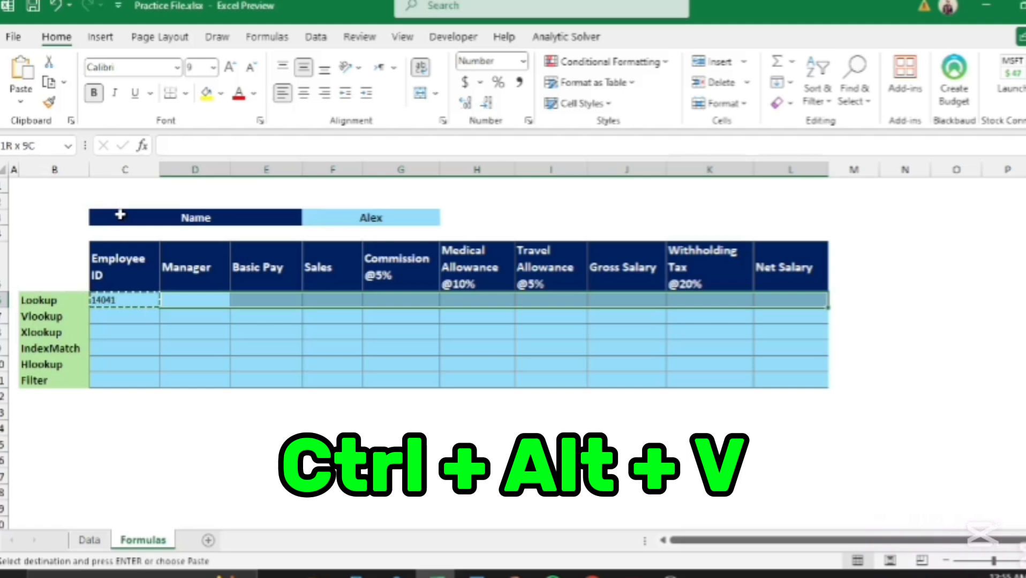
key(ctrl+alt+v)
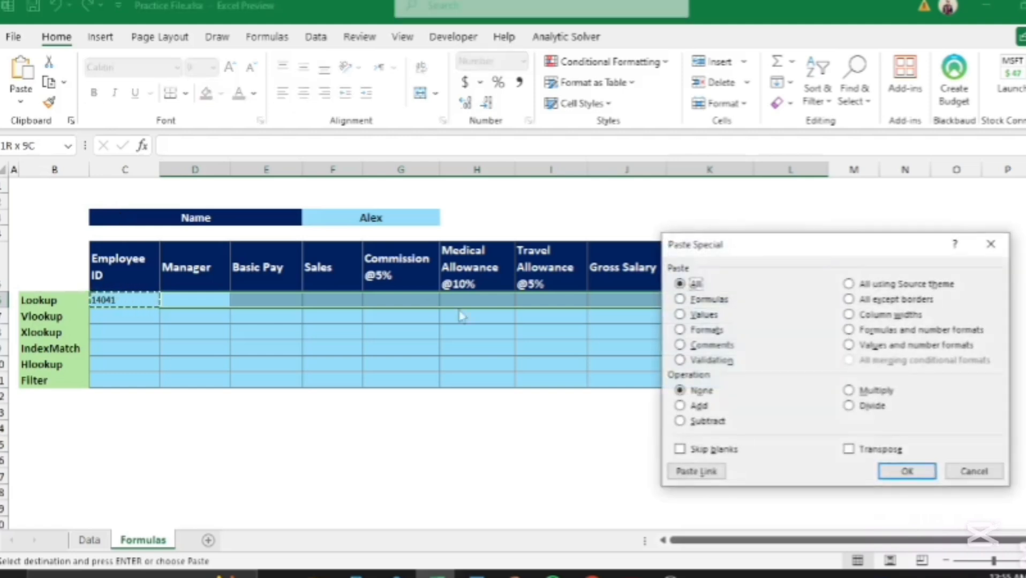
drag(853, 252, 754, 122)
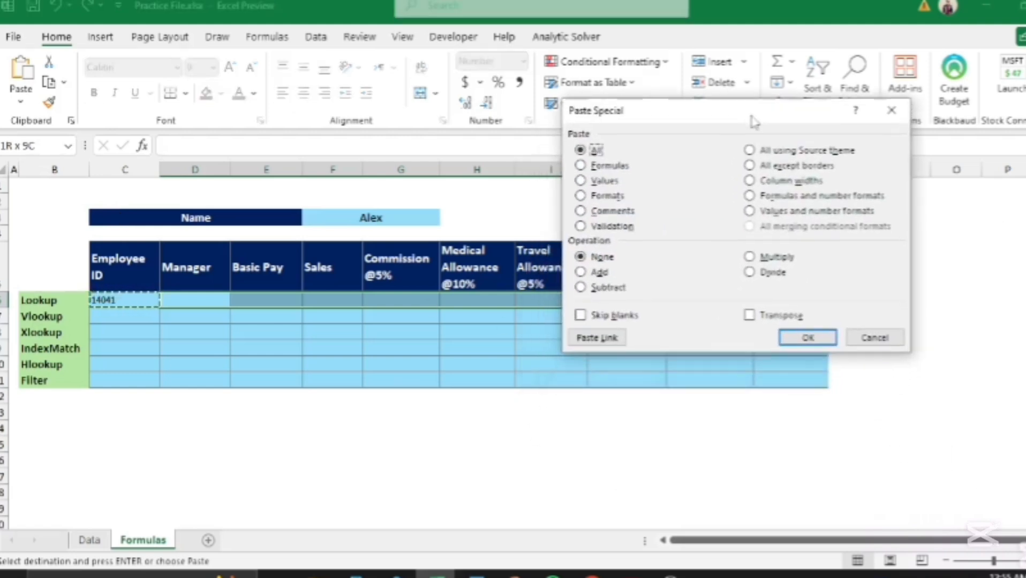
click(585, 167)
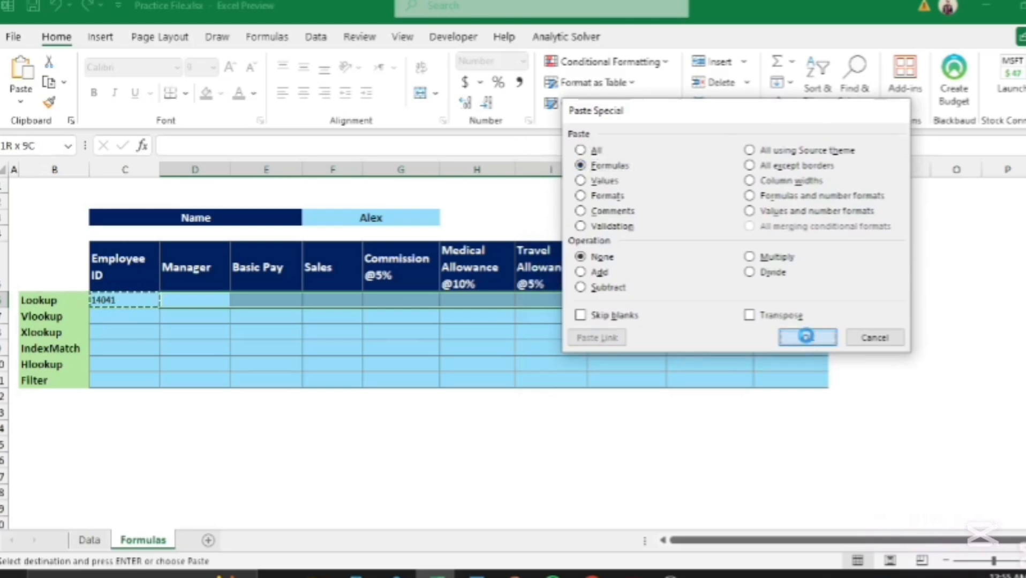
click(808, 339)
click(730, 409)
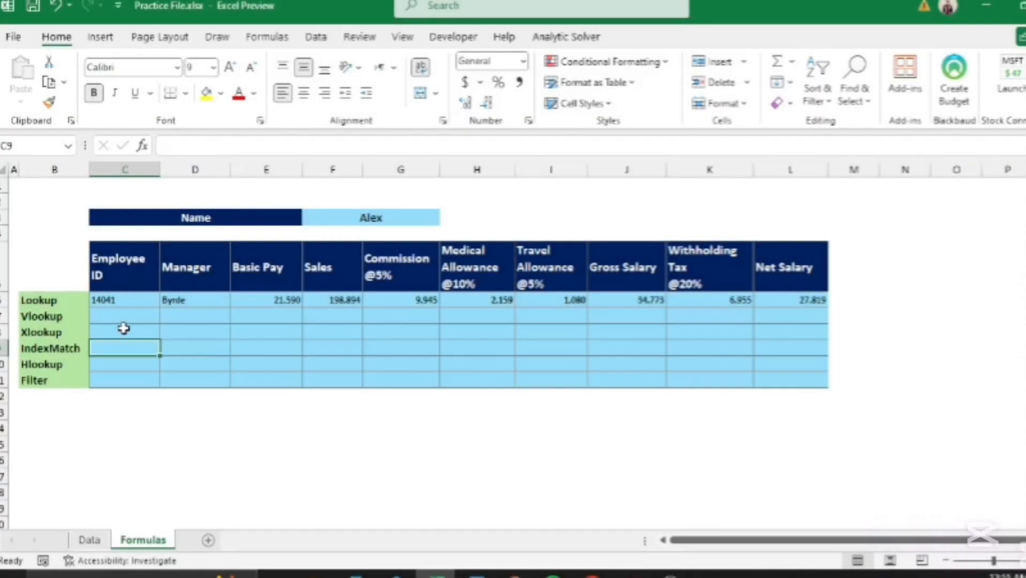
Step: Start a VLOOKUP formula in C7 with Alex's name in $F$3 as the lookup value
key(Up)
key(Up)
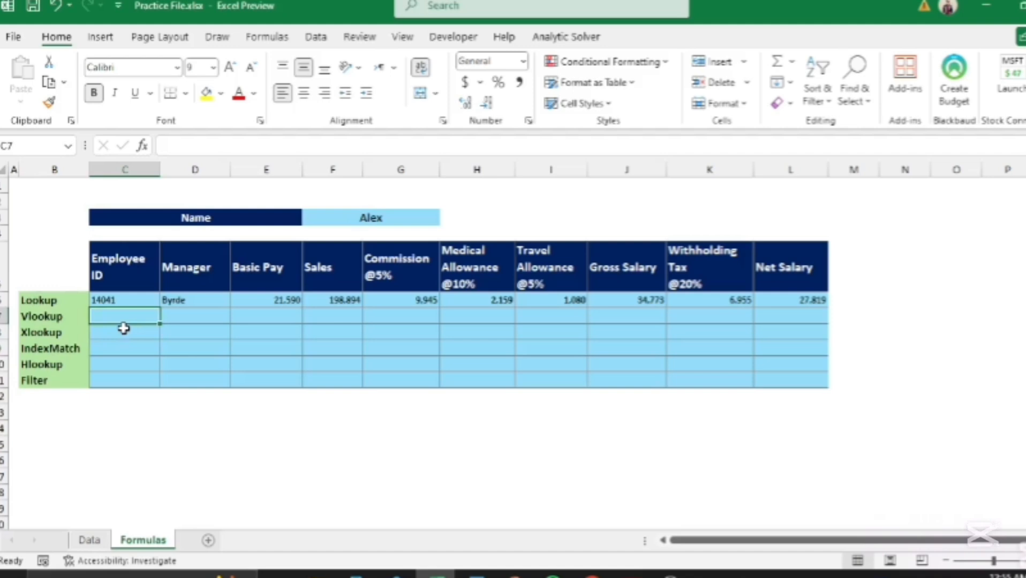
text(=vl)
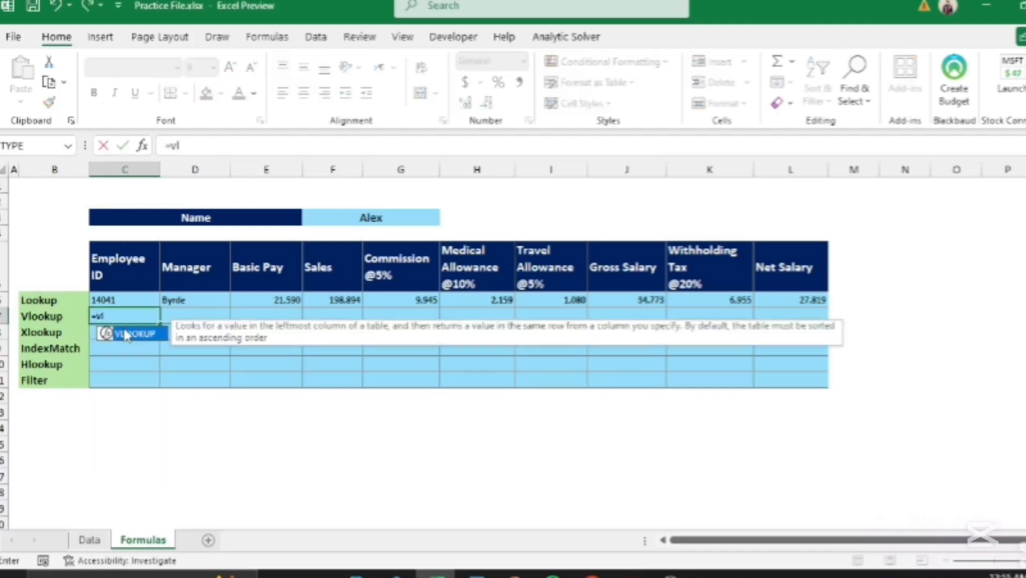
text(o)
double_click(126, 335)
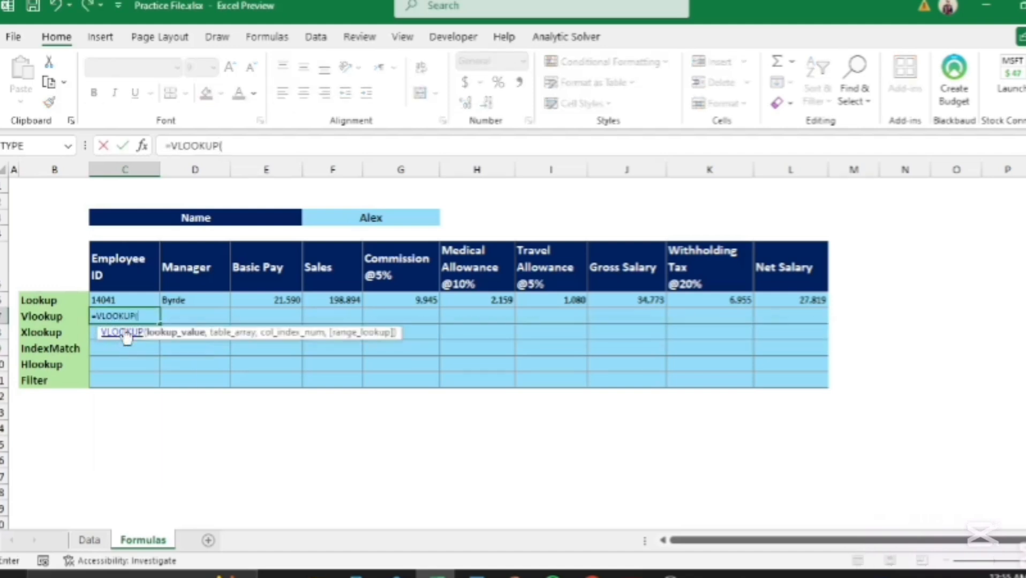
click(373, 219)
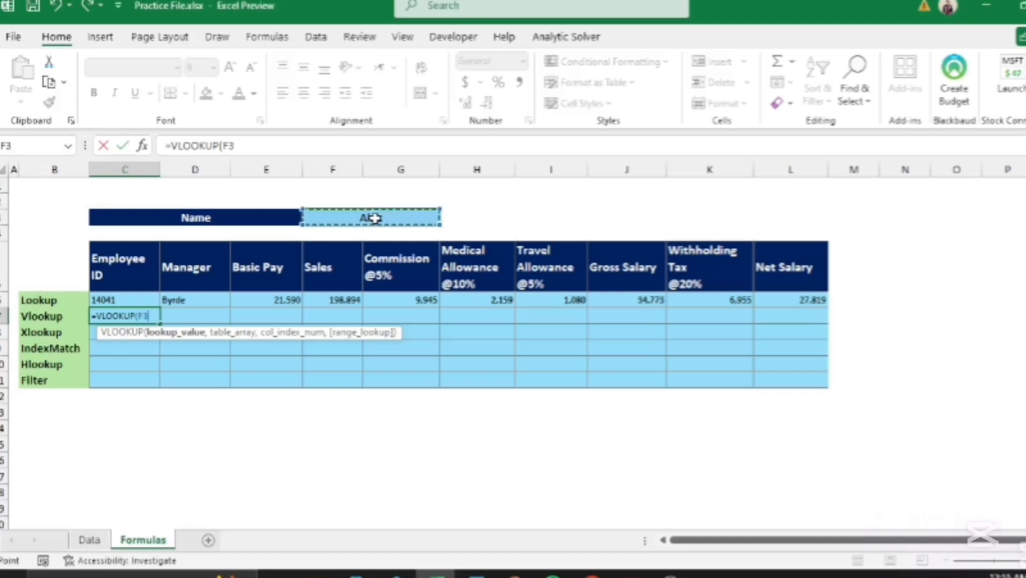
key(F4)
text(,)
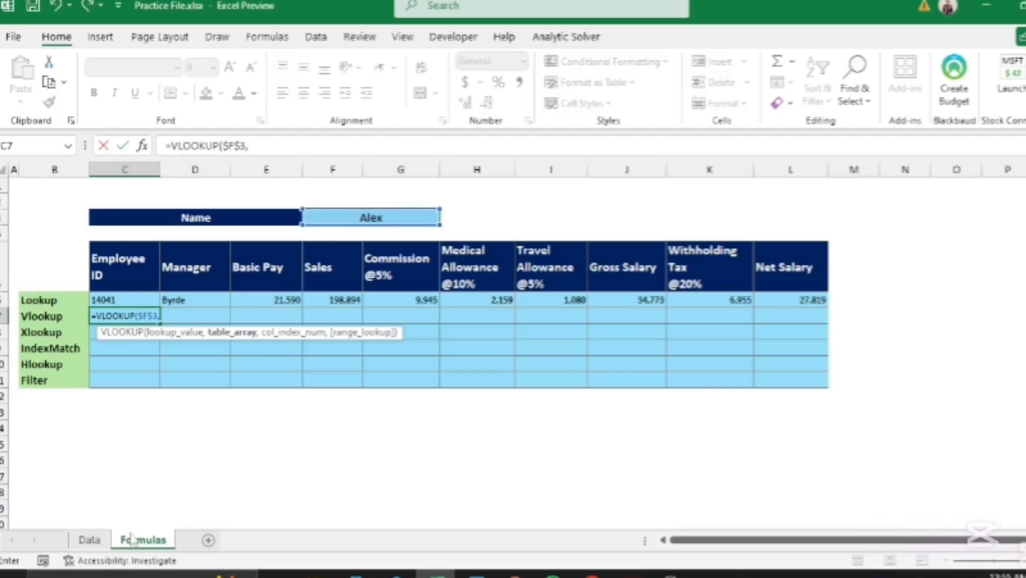
Step: Finish it with table Data!$B$3:$L$43, column index 2 and exact match 0, returning 14041
click(89, 540)
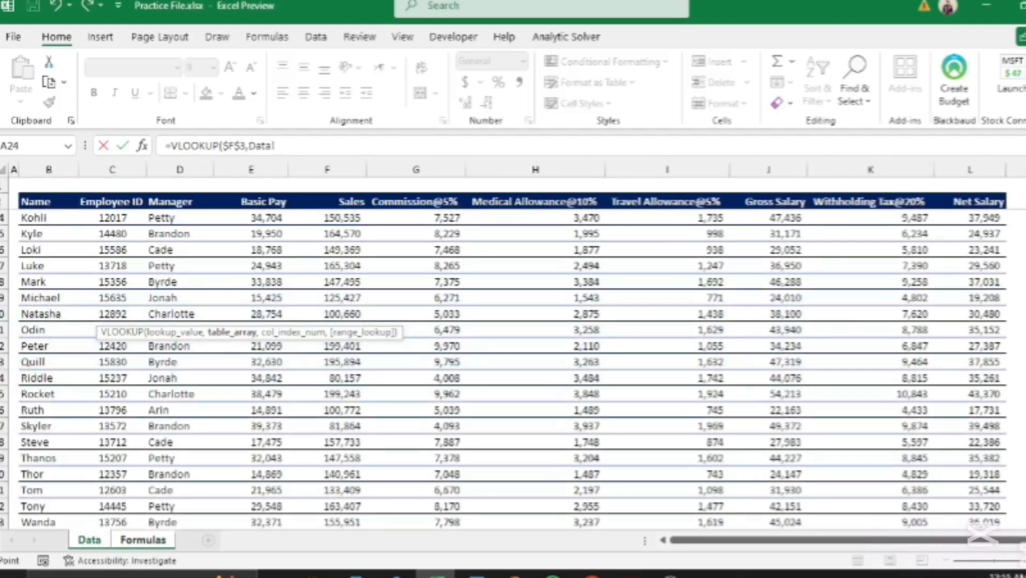
scroll(1010, 450, up, 9)
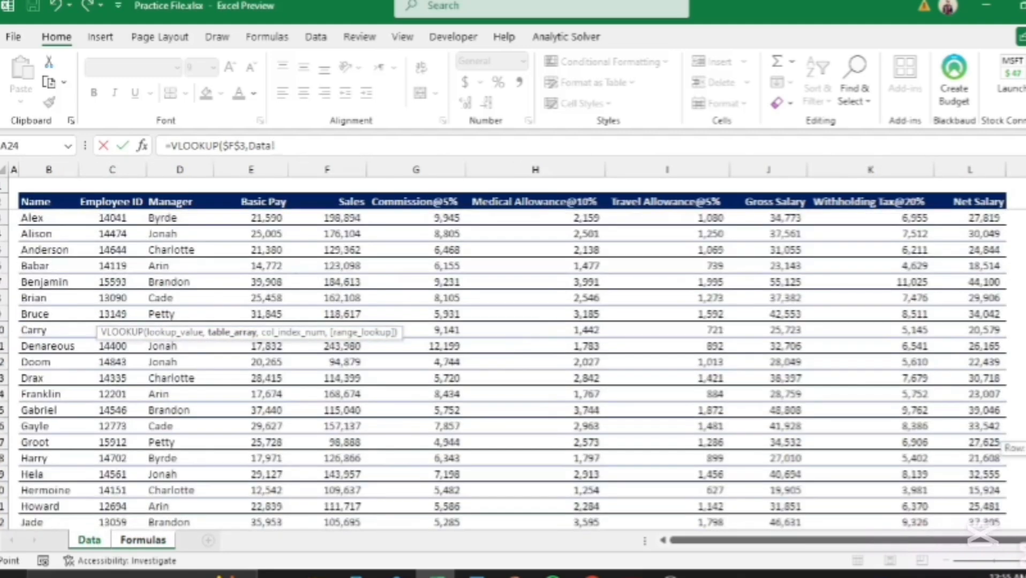
click(41, 219)
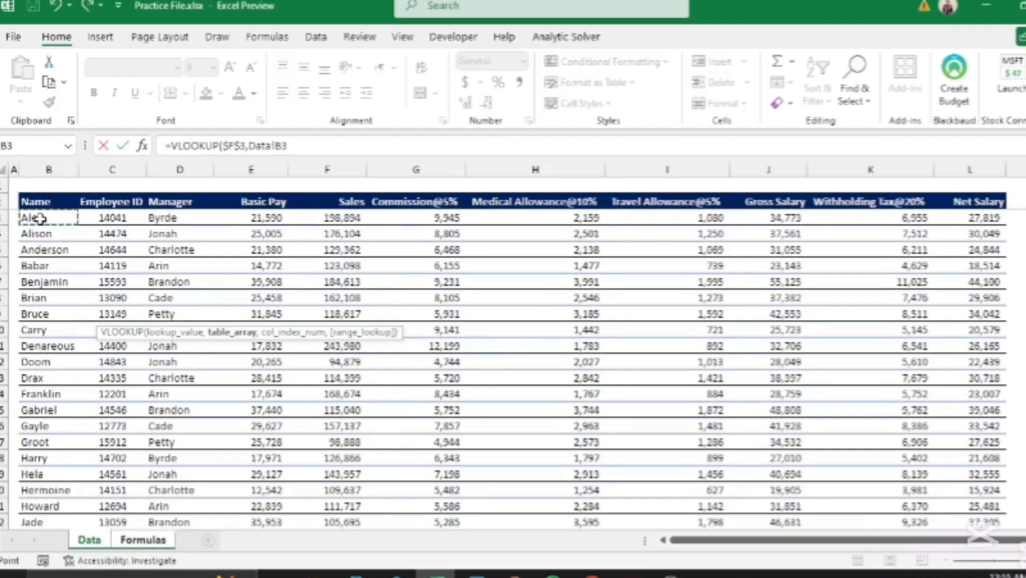
key(ctrl+shift+Right)
key(ctrl+shift+Down)
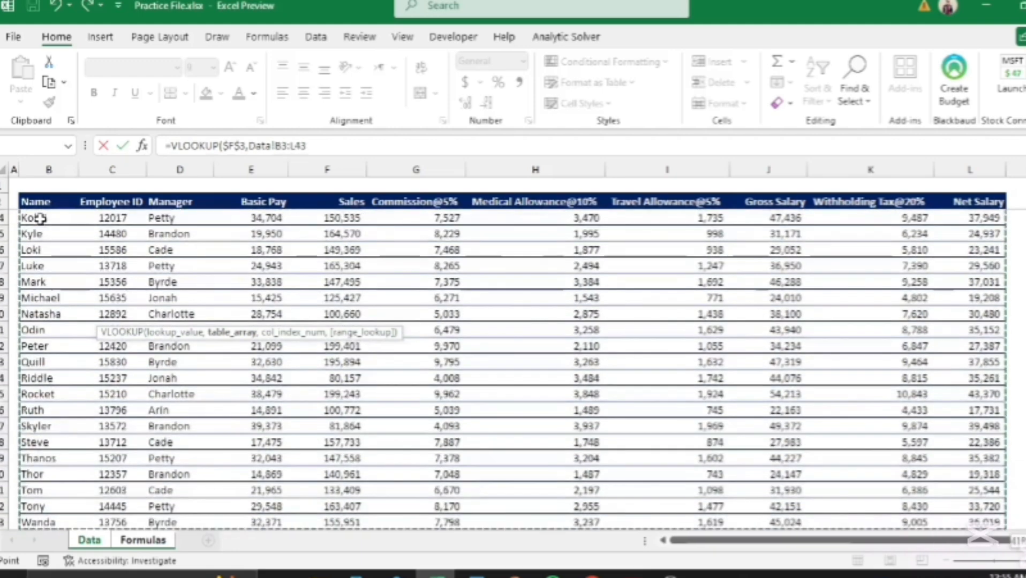
key(F4)
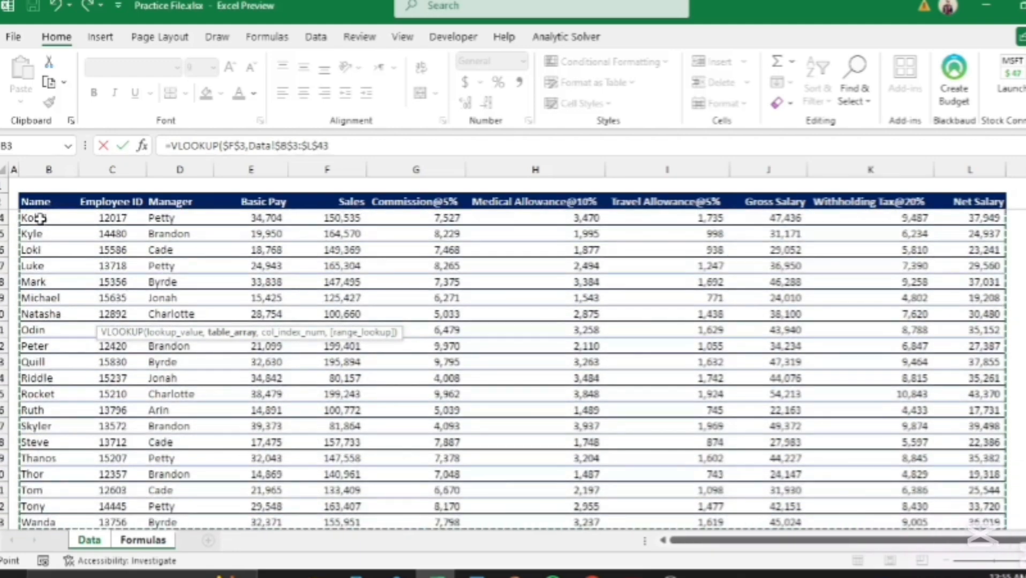
text(,)
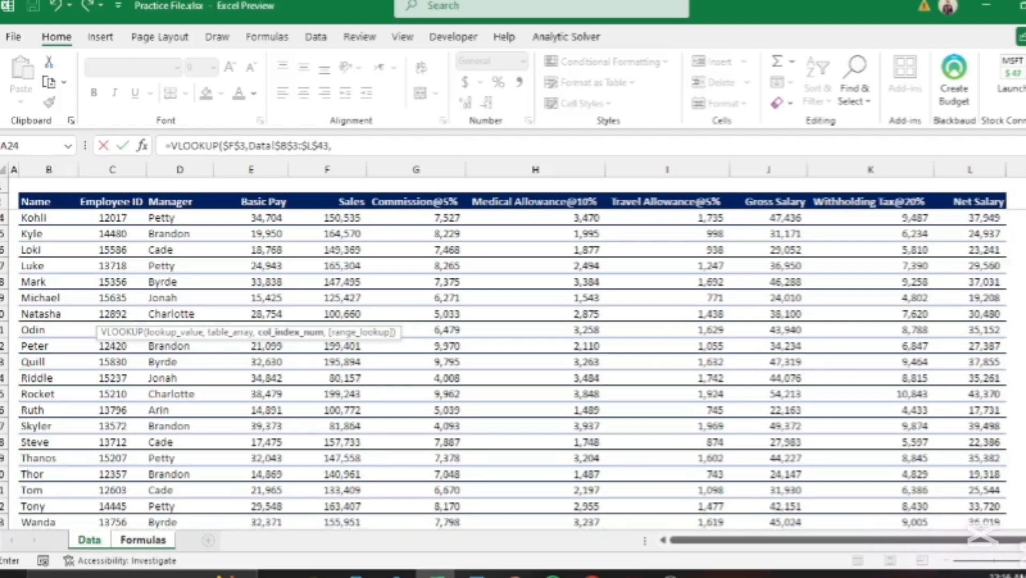
scroll(509, 370, up, 7)
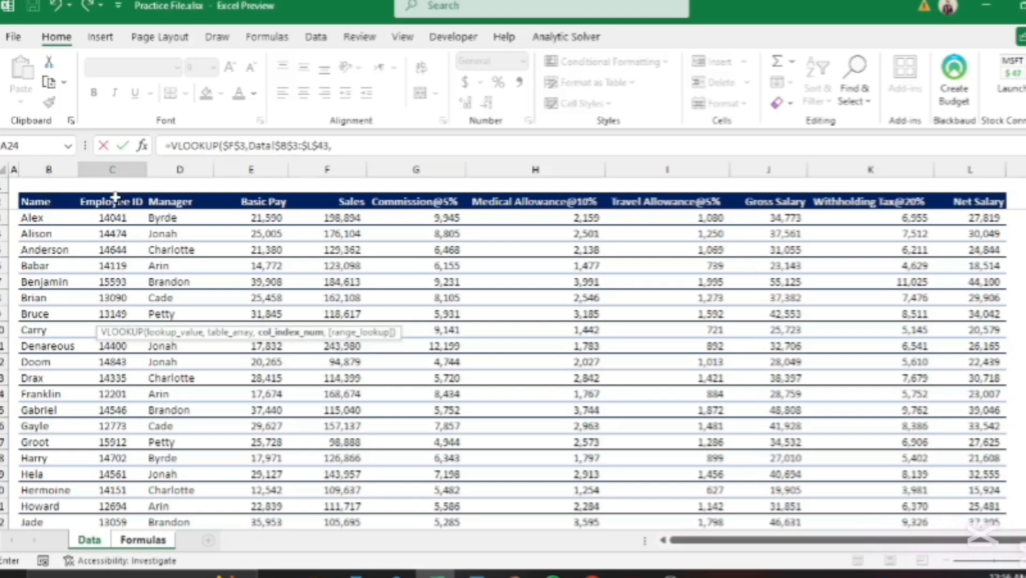
text(2,)
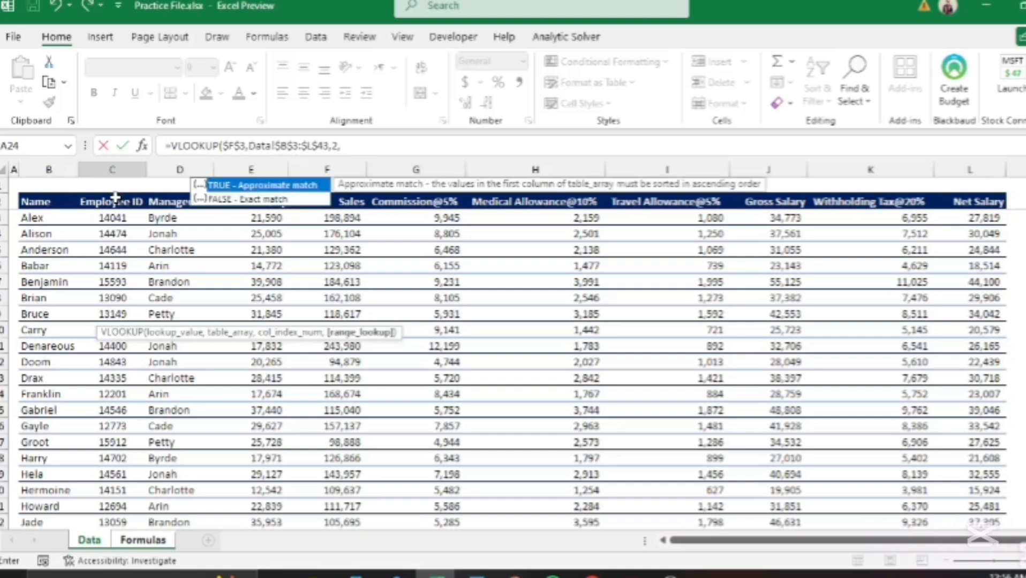
key(Down)
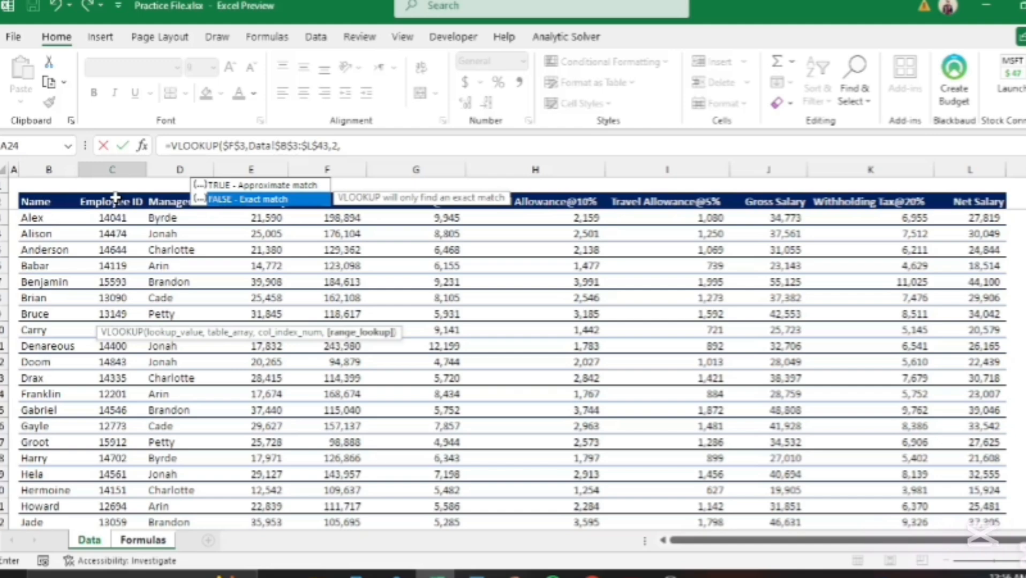
text(0)
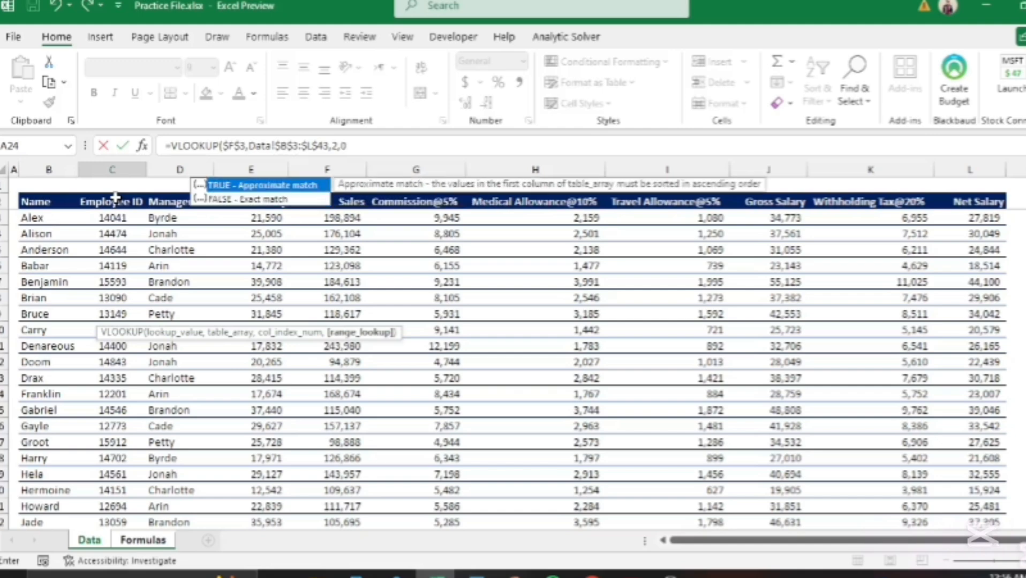
text())
key(Return)
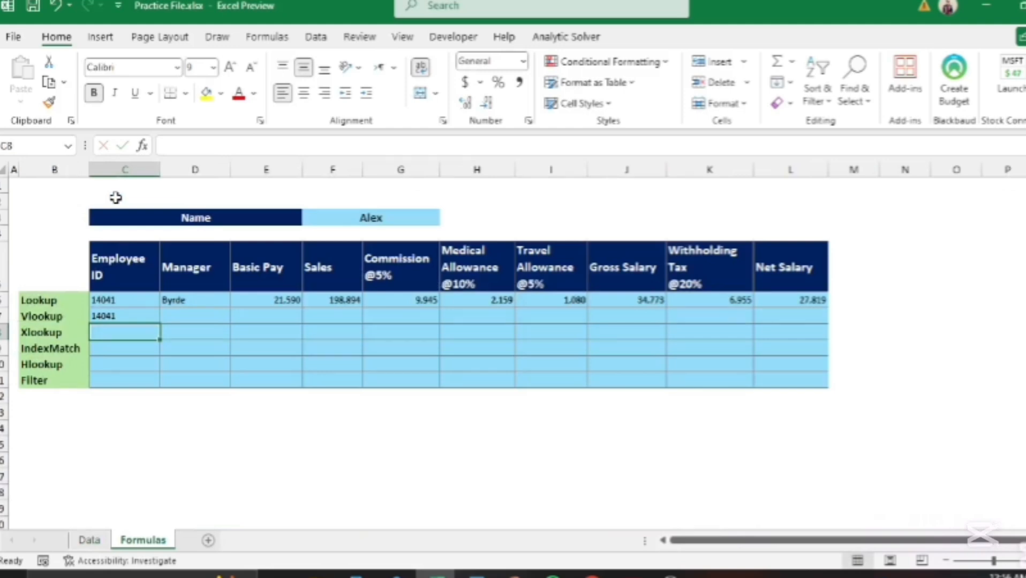
Step: Paste C7's VLOOKUP formula as formulas only into D7:L7, which all show 14,041
key(Up)
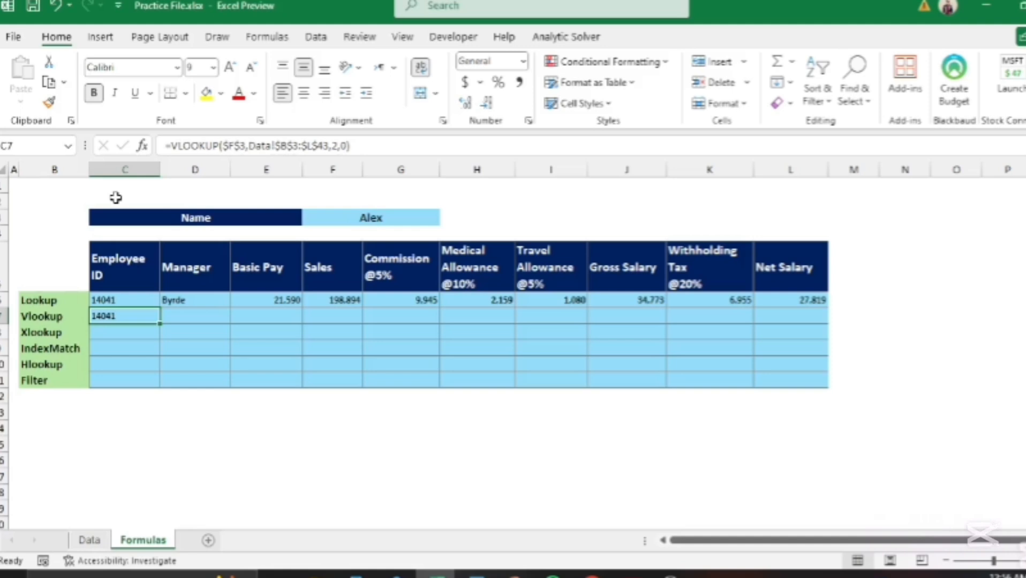
key(ctrl+c)
key(Right)
key(shift+Right)
key(shift+Right)
key(shift+Right)
key(shift+Right)
key(shift+Right)
key(shift+Right)
key(shift+Right)
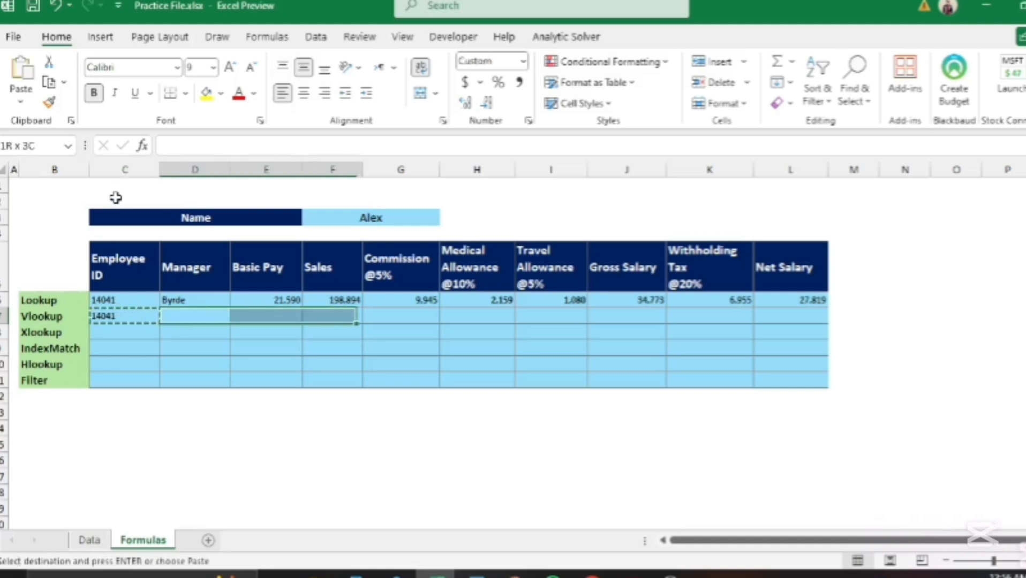
key(shift+Right)
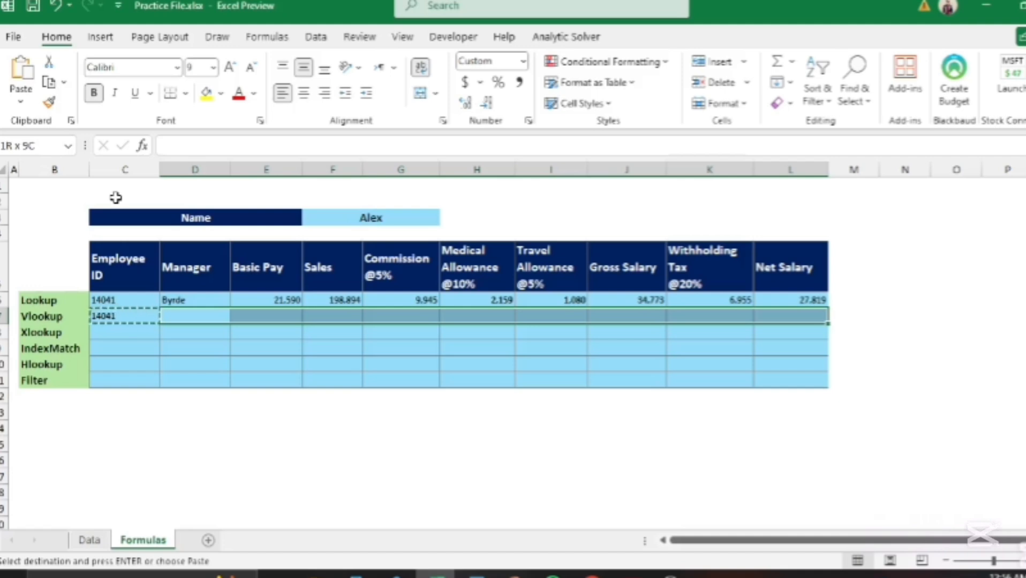
key(ctrl+alt+v)
key(v)
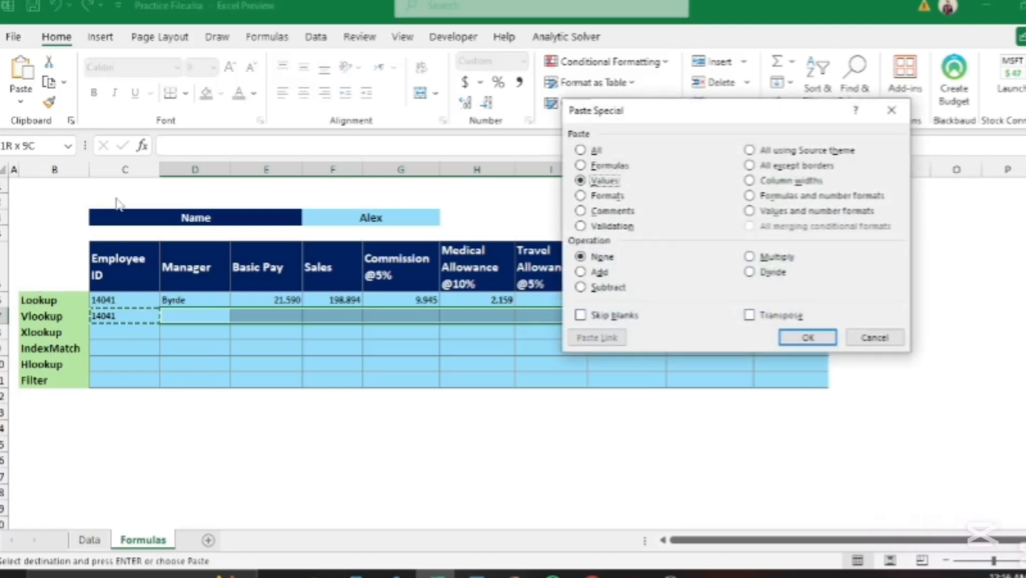
key(f)
key(Return)
key(Down)
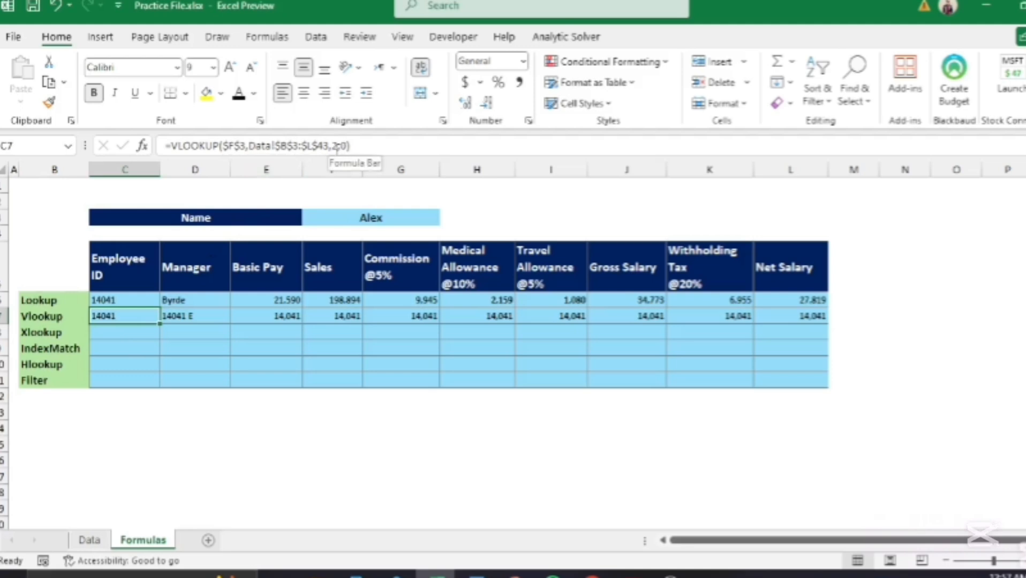
Step: Enter 2 and 3 in C4:D4 and fill the series through 11 in L4
click(141, 232)
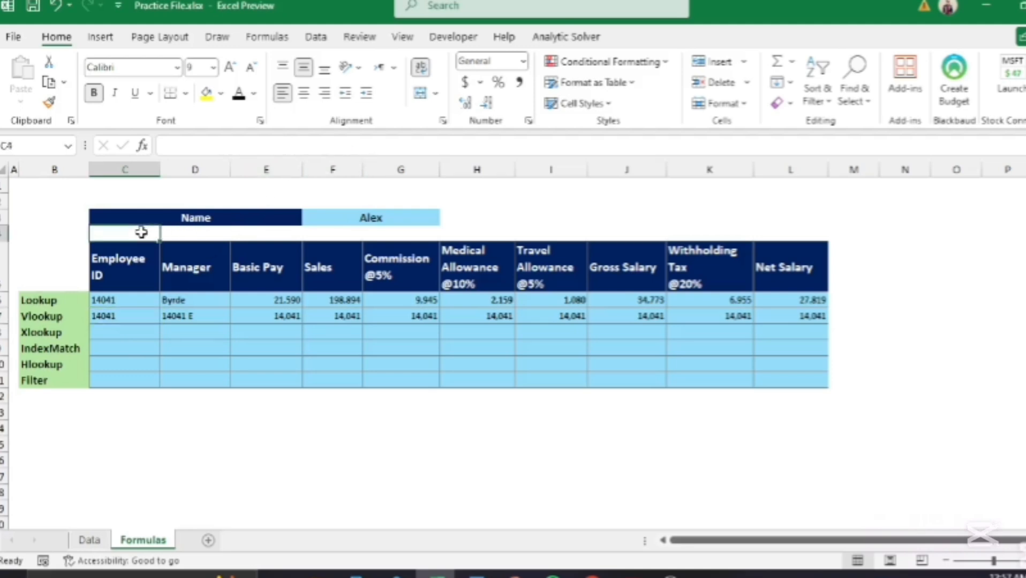
text(2)
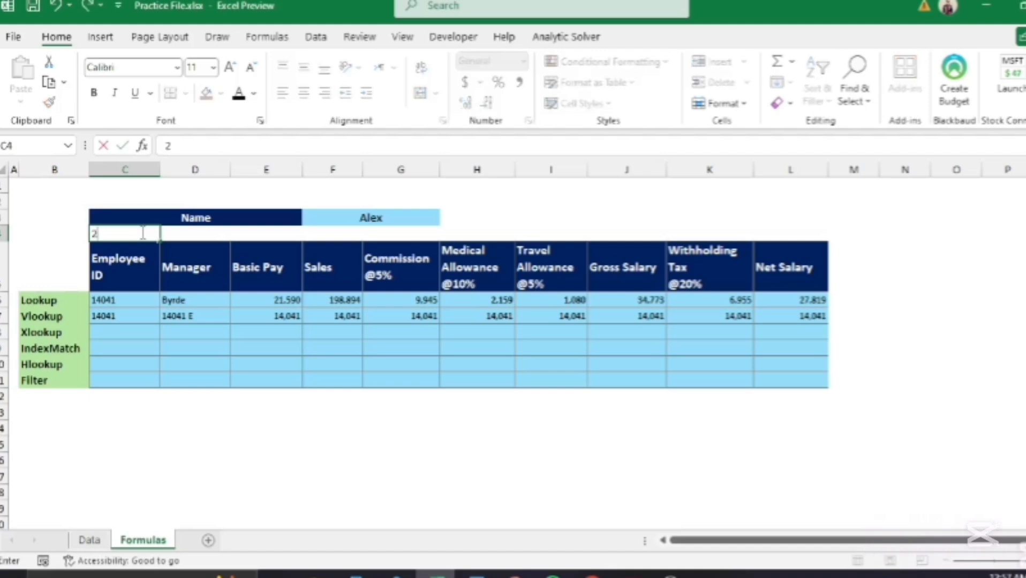
key(Tab)
text(3)
key(Tab)
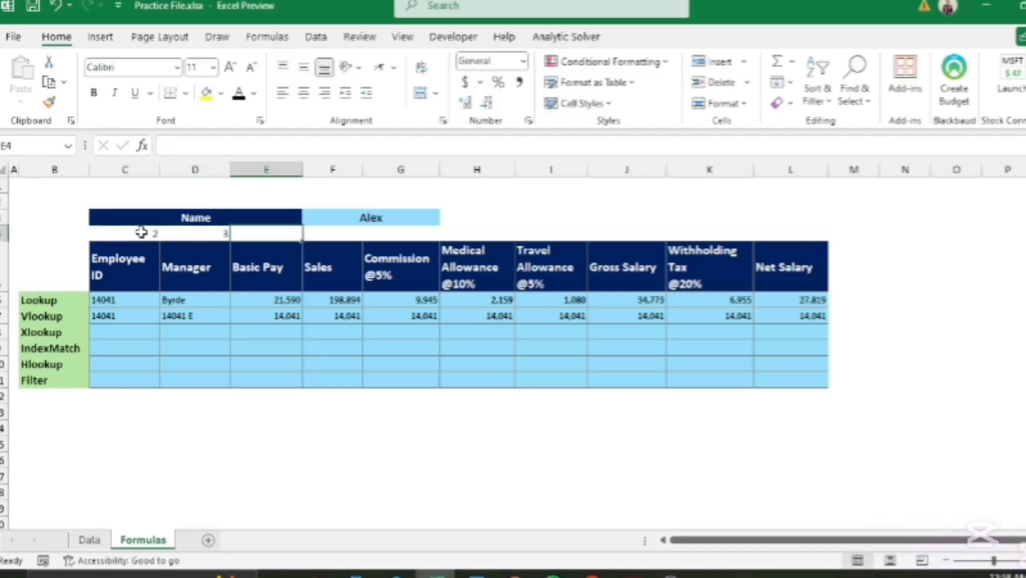
key(shift+Tab)
key(shift+Tab)
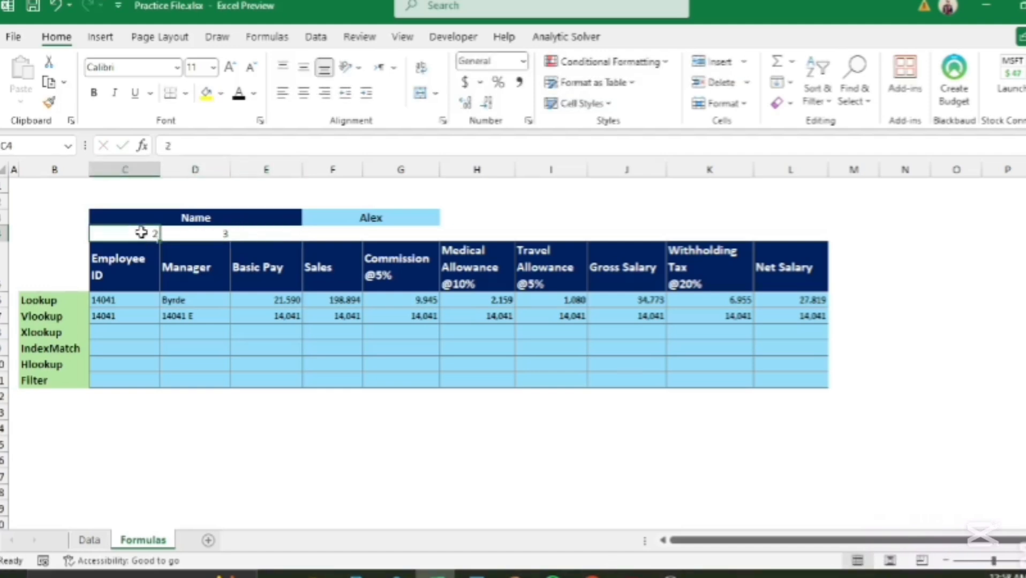
drag(142, 232, 197, 234)
drag(648, 213, 821, 216)
click(952, 270)
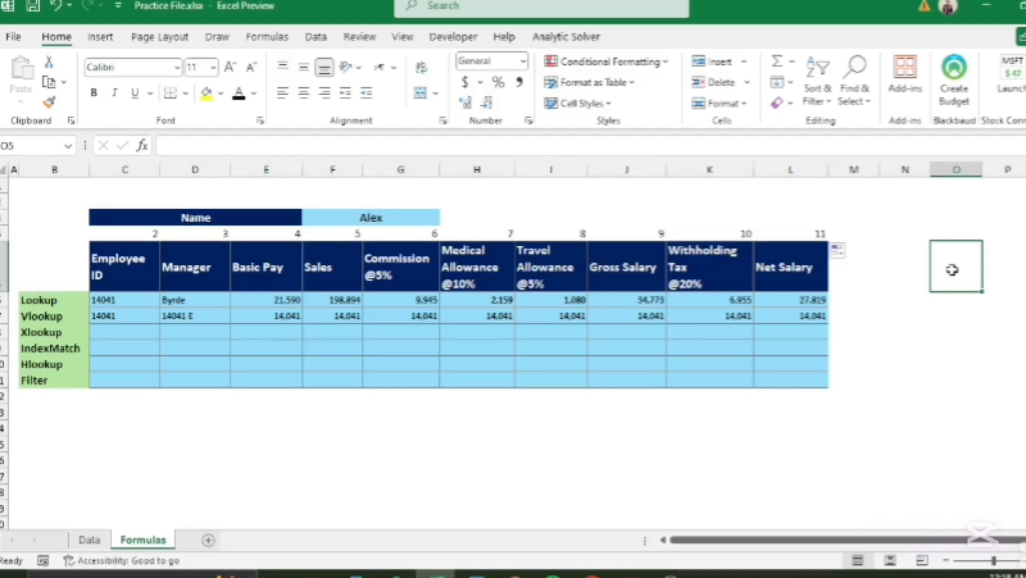
Step: Replace the VLOOKUP column index in C7 with a reference to helper cell C4
click(154, 317)
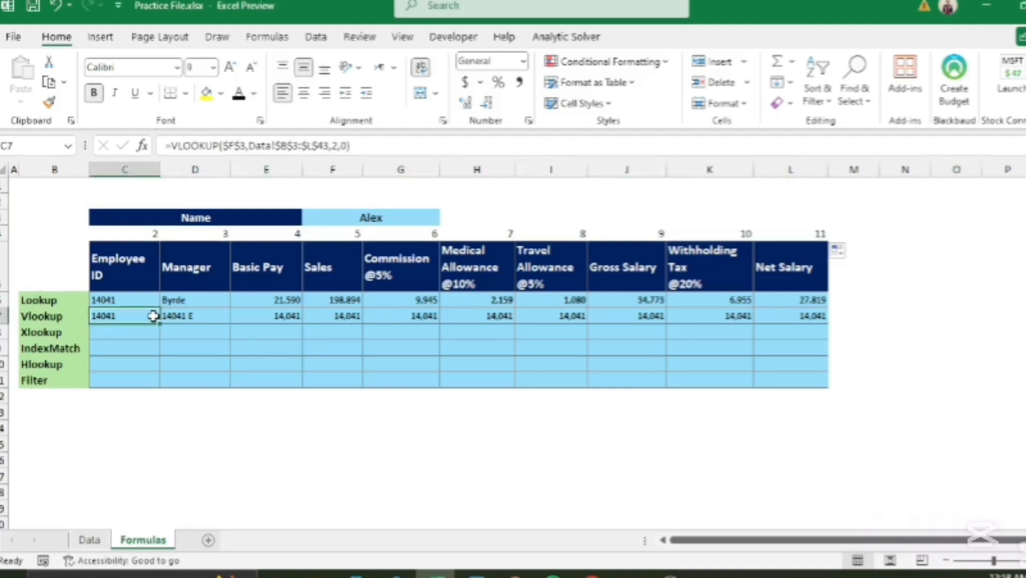
click(338, 147)
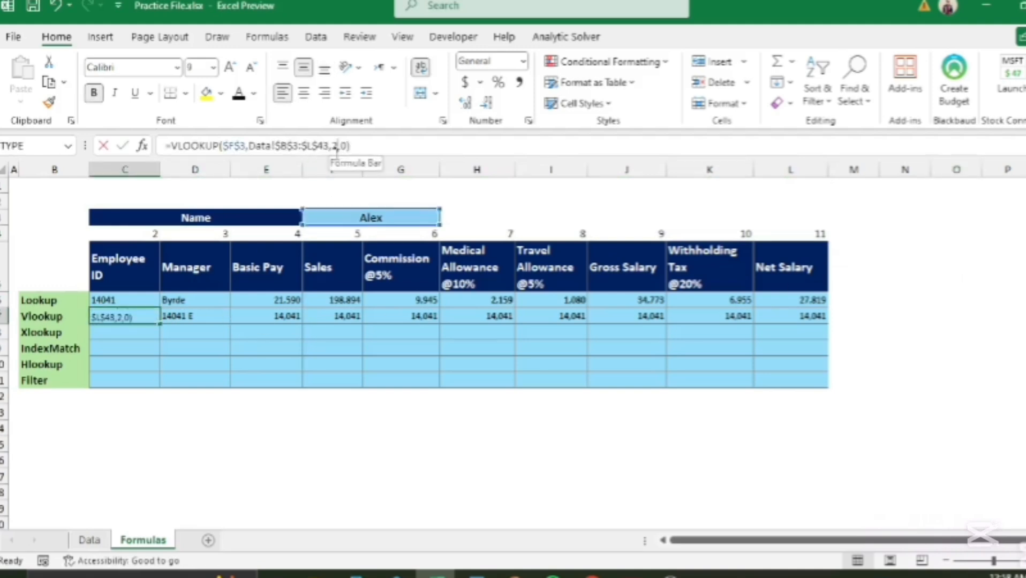
click(340, 173)
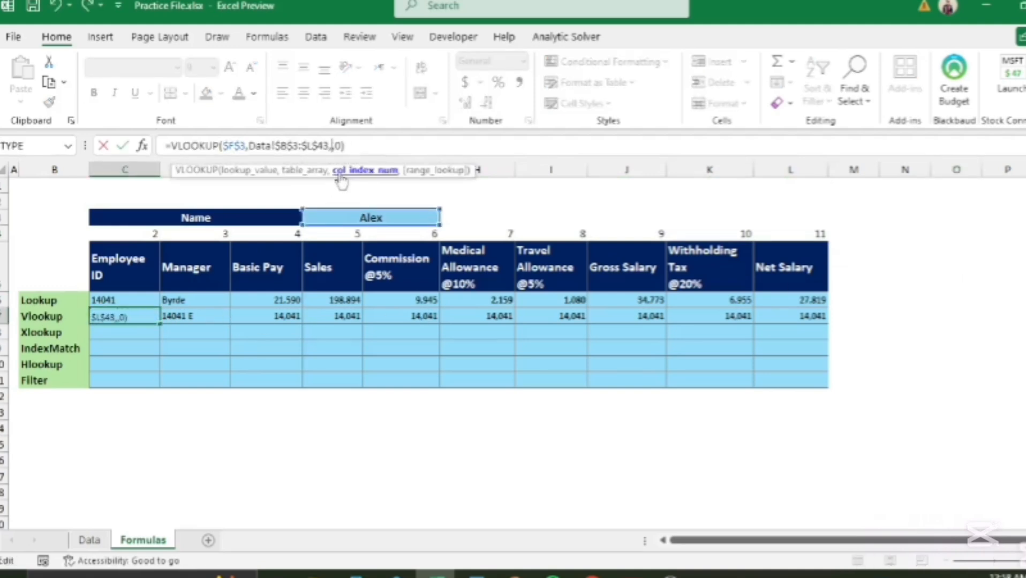
click(139, 234)
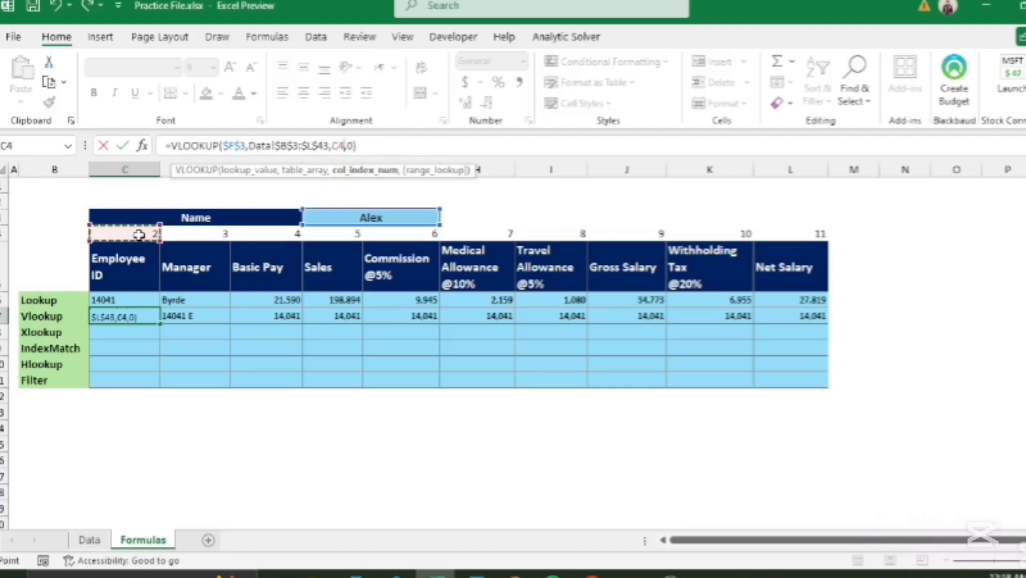
key(Return)
Step: Paste C7's formula as formulas only into D7:L7, showing Byrde, 21,590 through 27,819
key(Up)
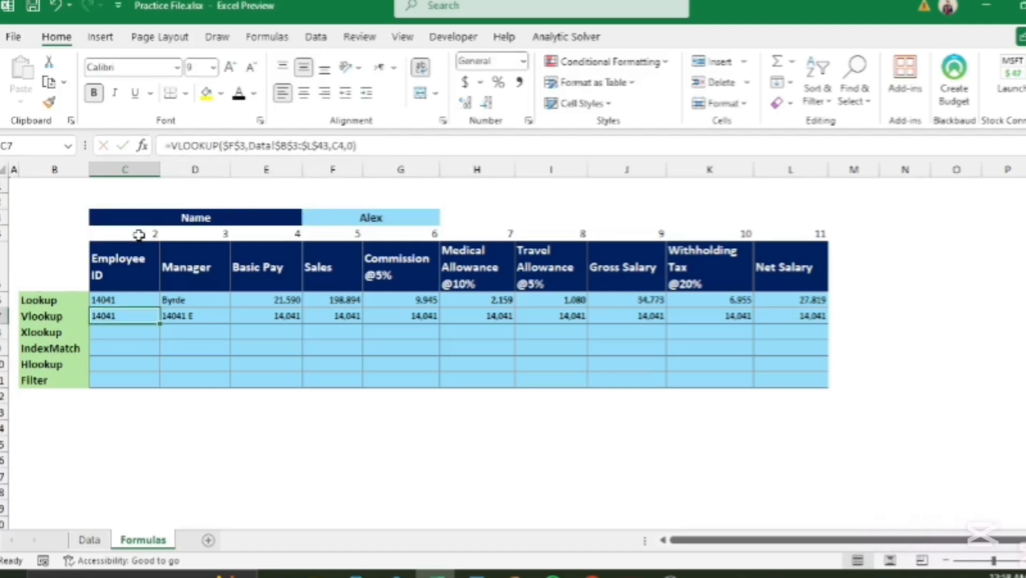
key(ctrl+c)
key(Right)
key(ctrl+shift+Right)
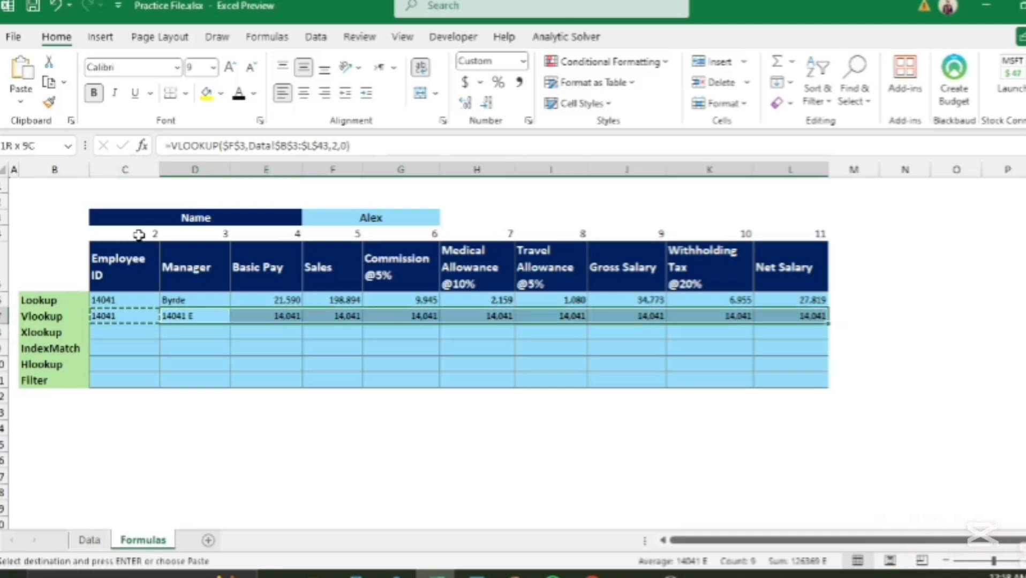
key(ctrl+alt+v)
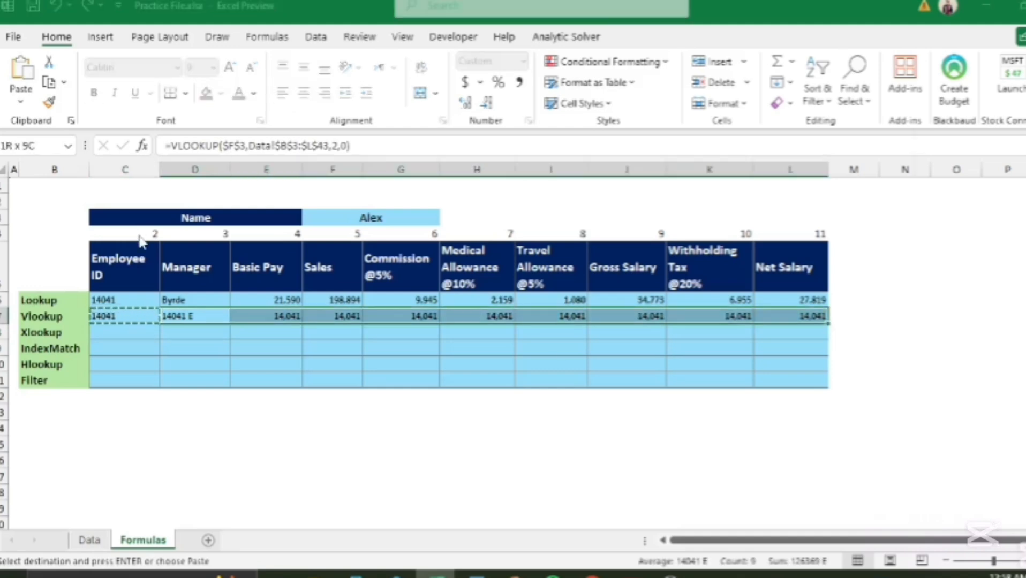
key(f)
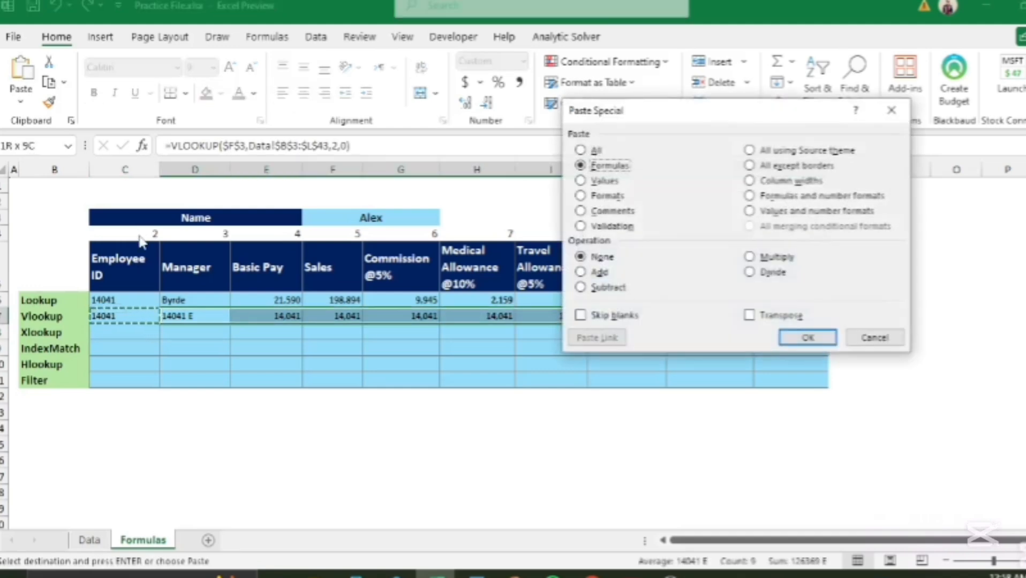
key(Return)
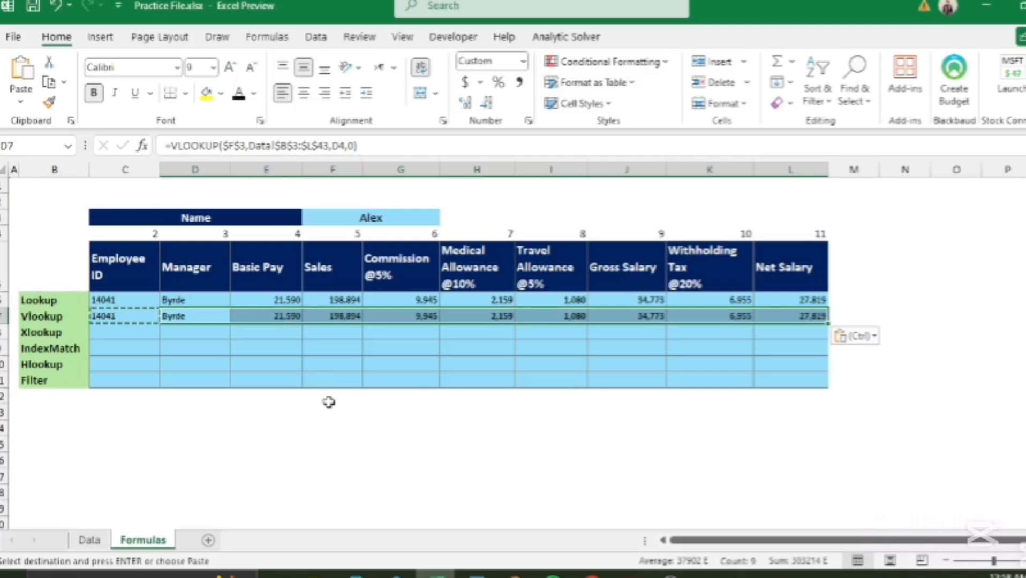
click(328, 402)
click(396, 431)
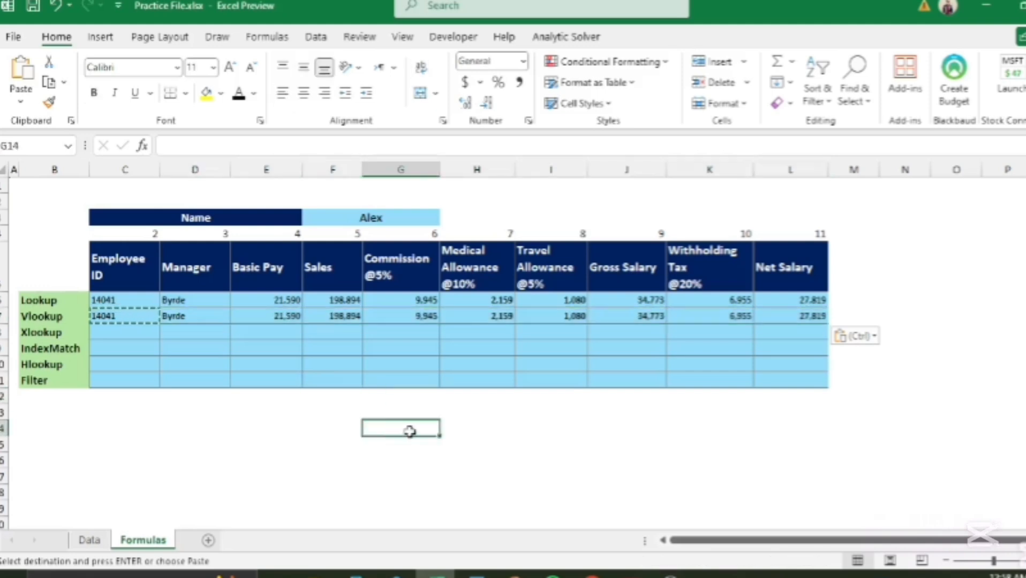
key(Escape)
click(493, 442)
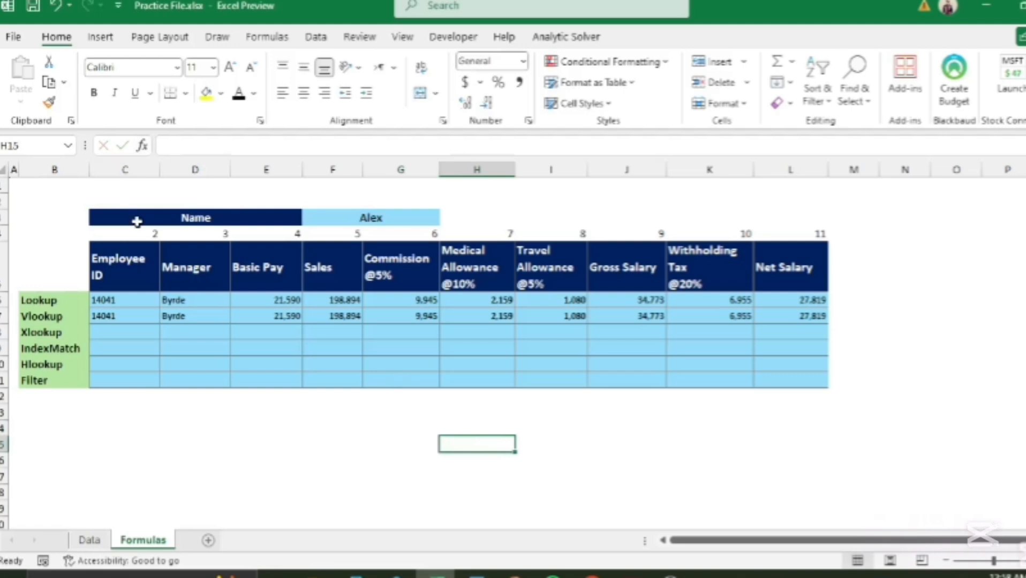
Step: Select the helper numbers in C4:L4 and set their font color to white
click(149, 235)
key(ctrl+shift+Right)
key(ctrl+shift+Right)
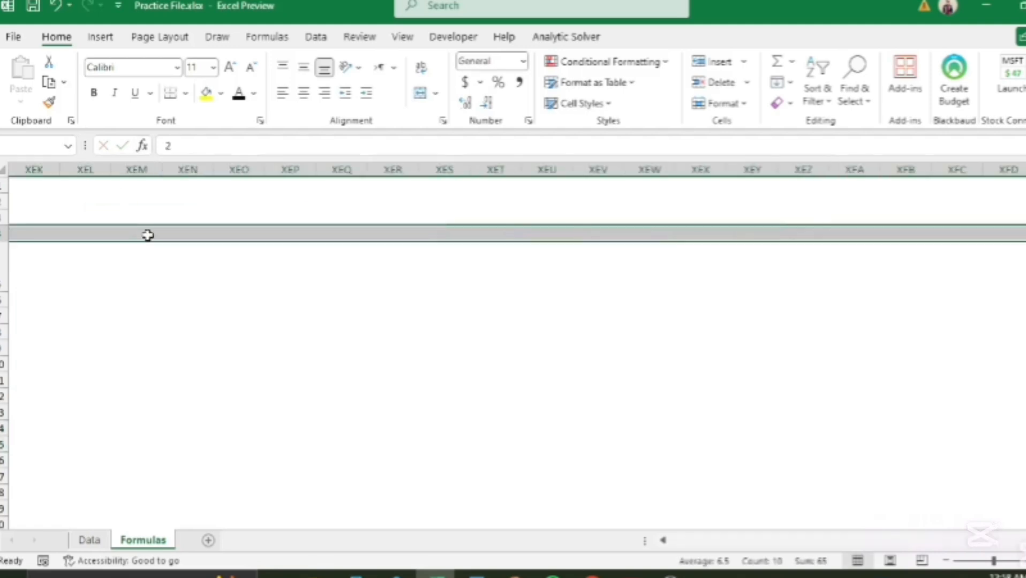
key(ctrl+shift+Left)
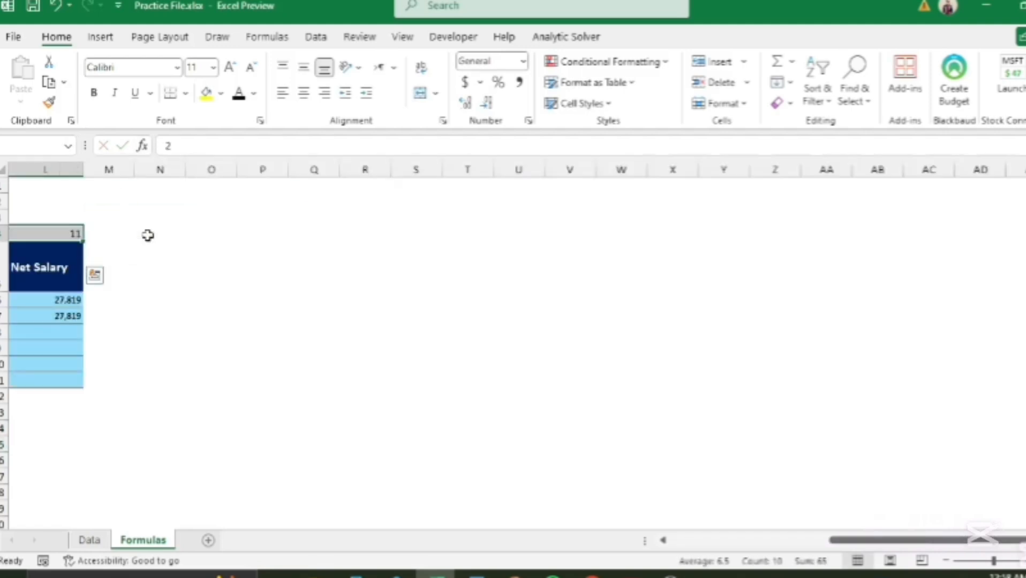
key(ctrl+shift+Left)
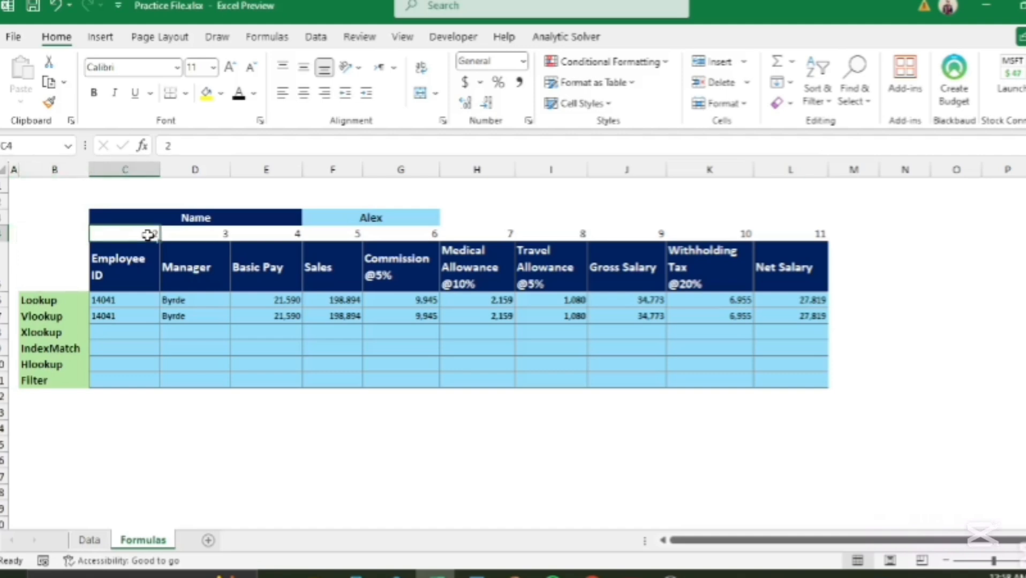
key(ctrl+shift+Right)
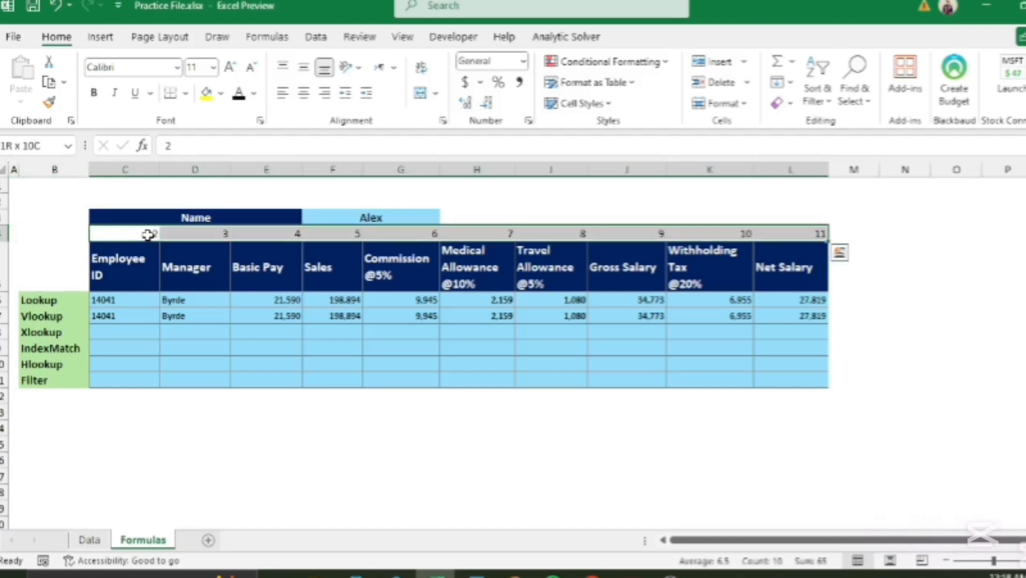
click(254, 92)
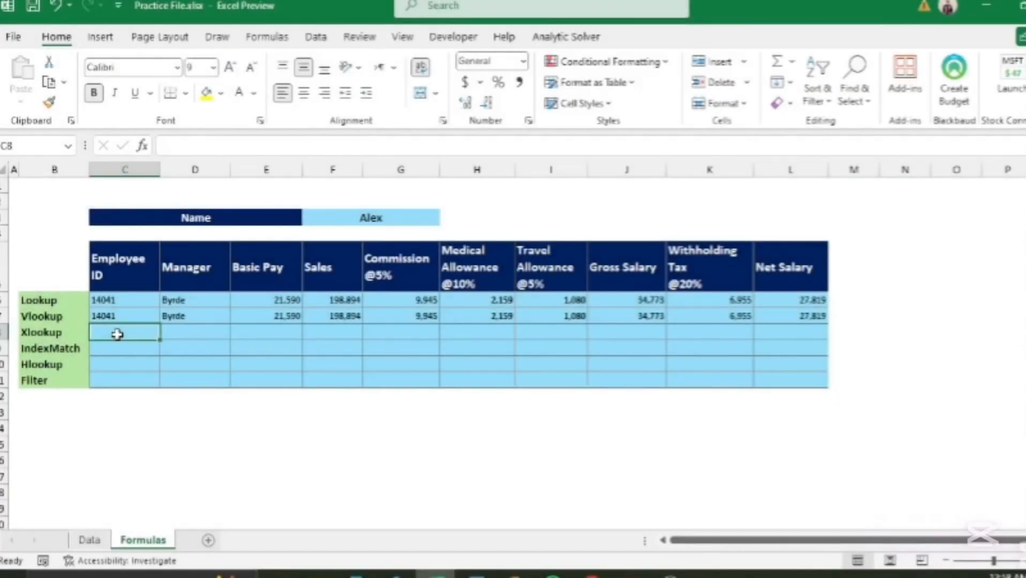
Step: Start an XLOOKUP formula in C8 with Alex's name in $F$3 as the lookup value
text(=)
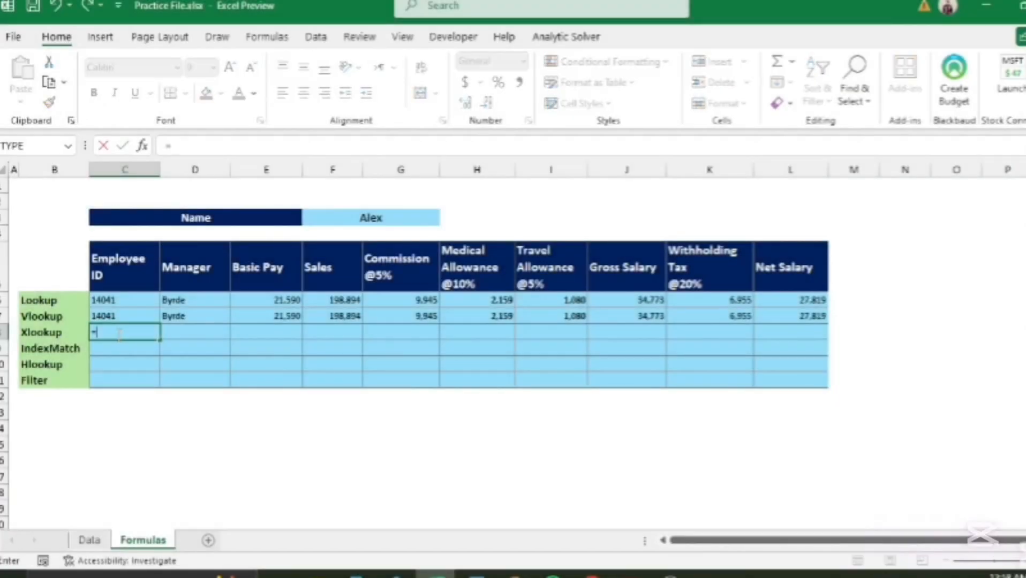
text(xl)
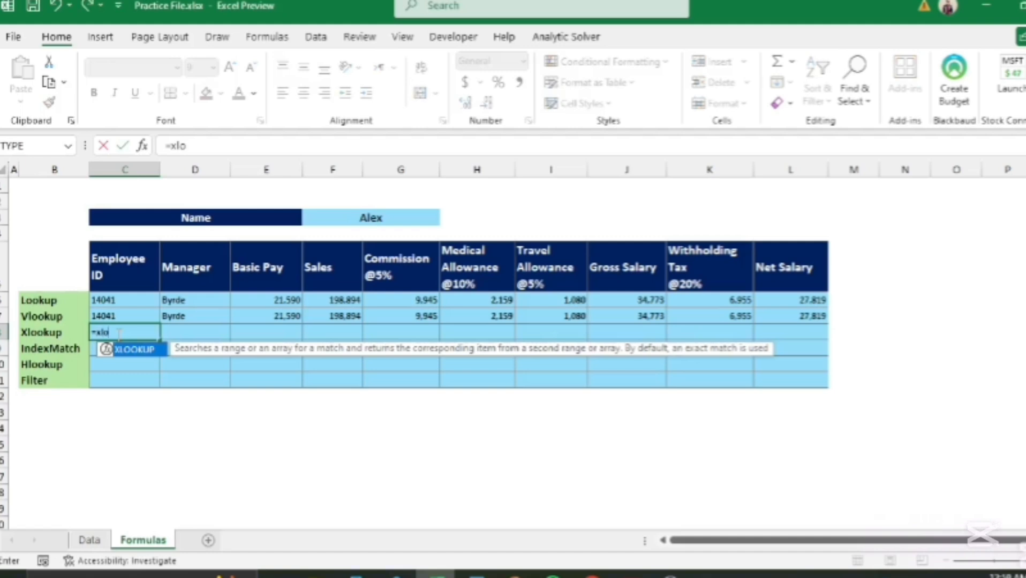
text(o)
key(Tab)
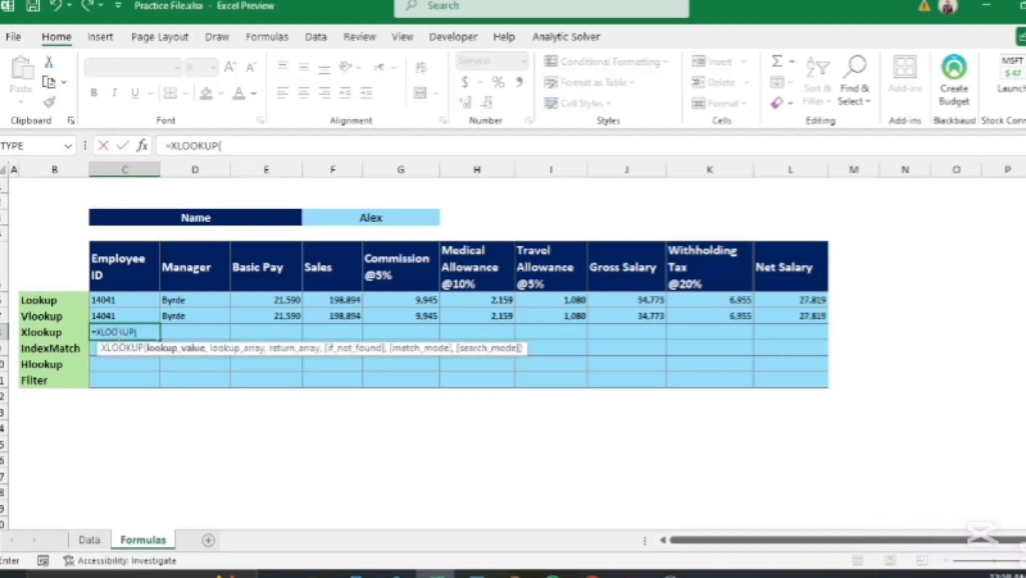
click(378, 218)
key(F4)
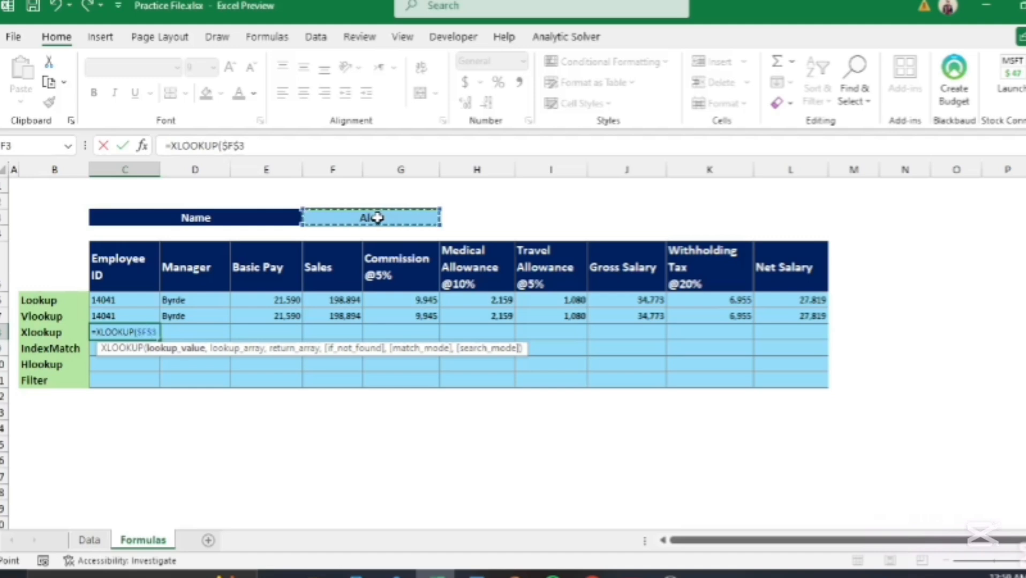
text(,)
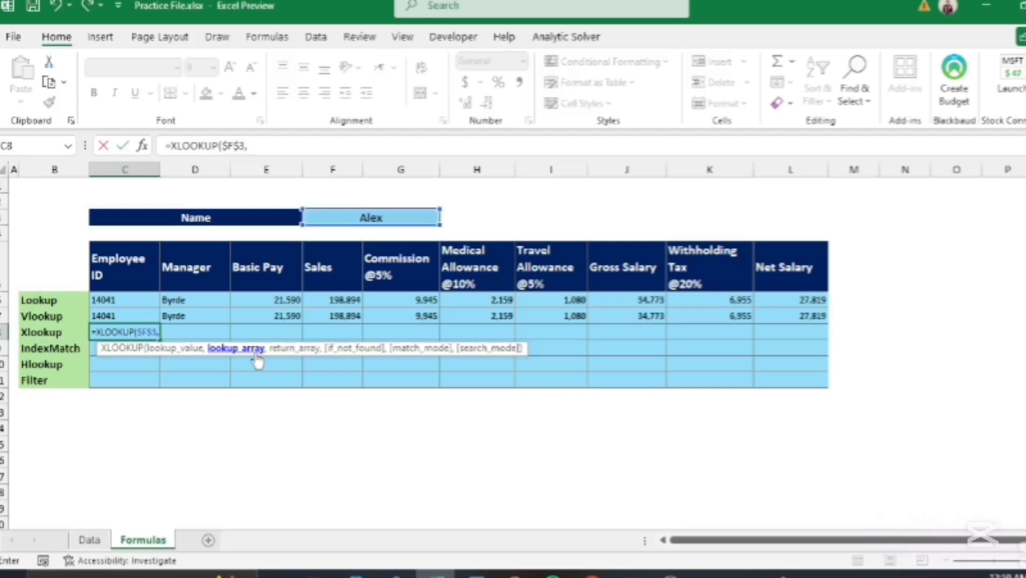
Step: Complete it with lookup array Data!$B$3:$B$43 and return array Data!C3:C43, returning 14041
click(89, 540)
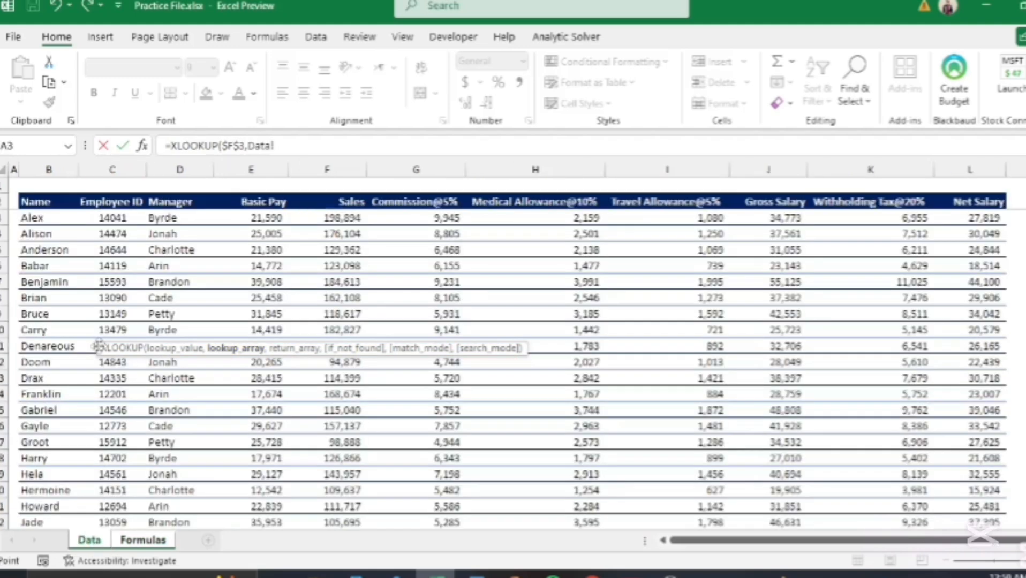
click(40, 218)
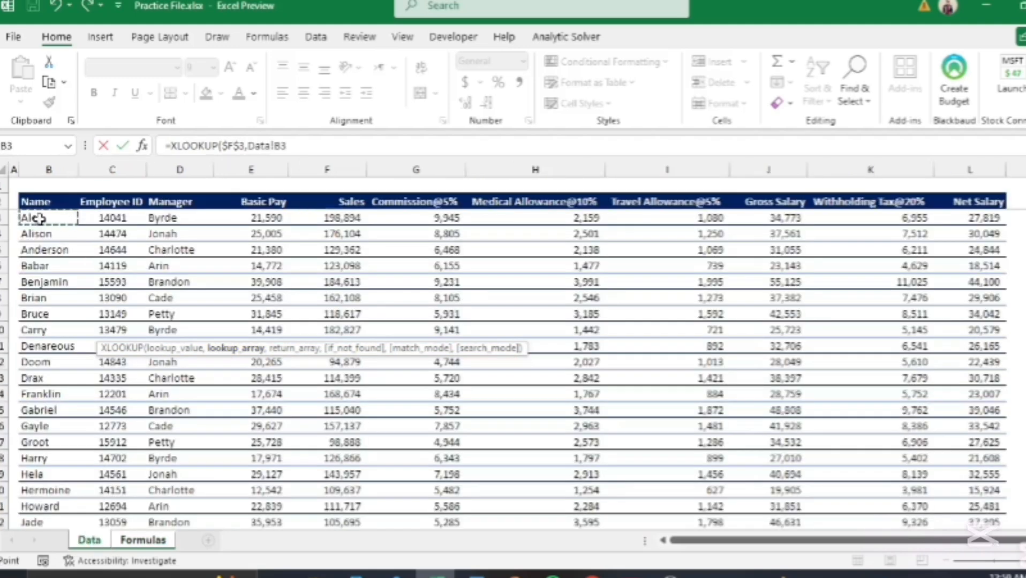
key(ctrl+shift+Down)
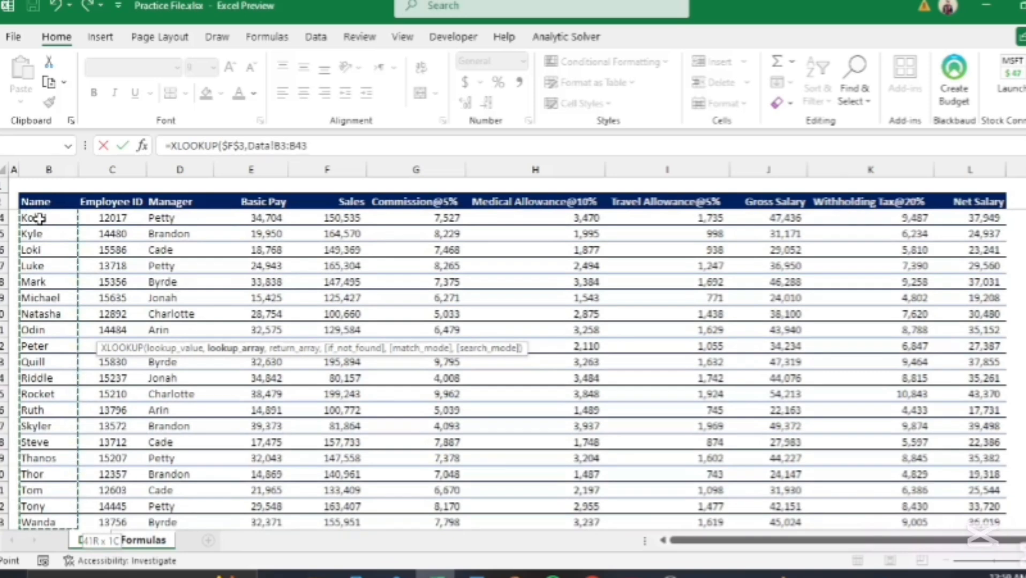
key(F4)
text(,)
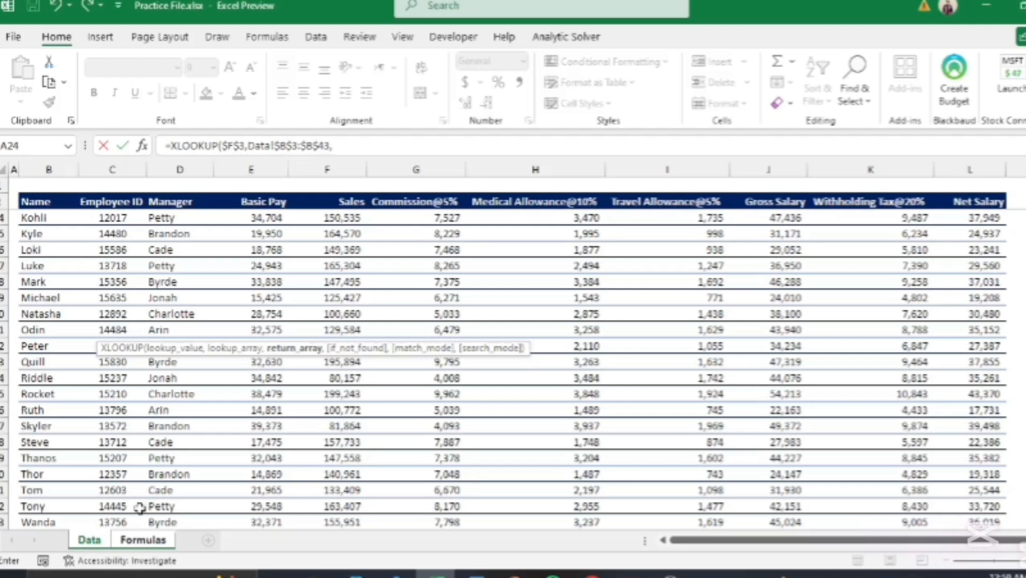
click(121, 519)
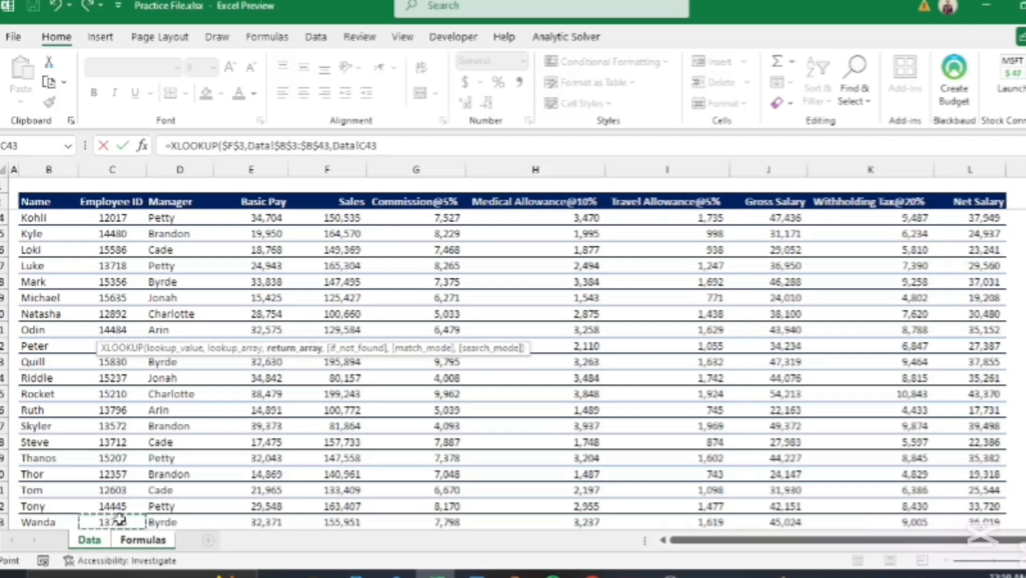
key(ctrl+shift+Up)
key(shift+Down)
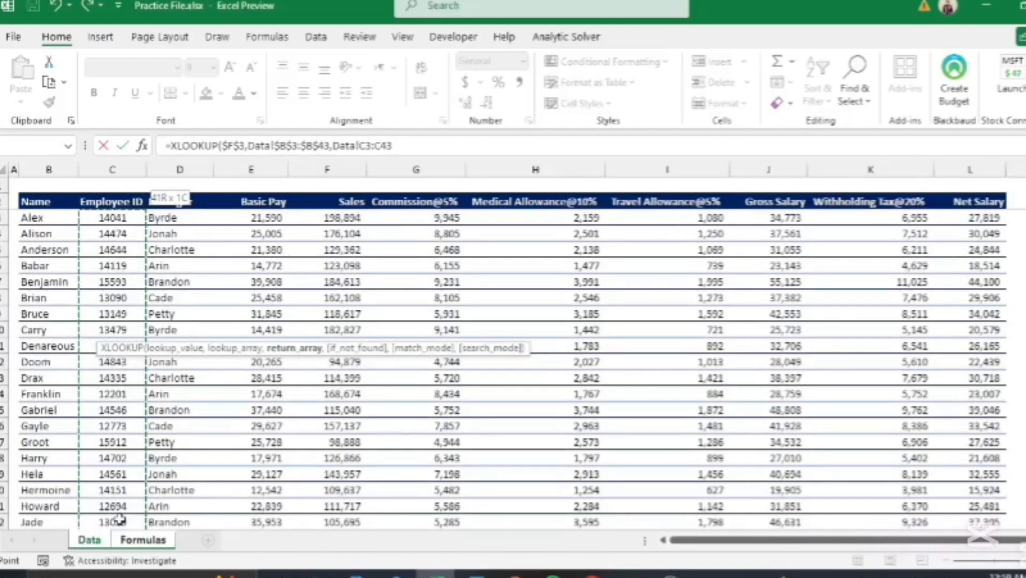
text())
key(Return)
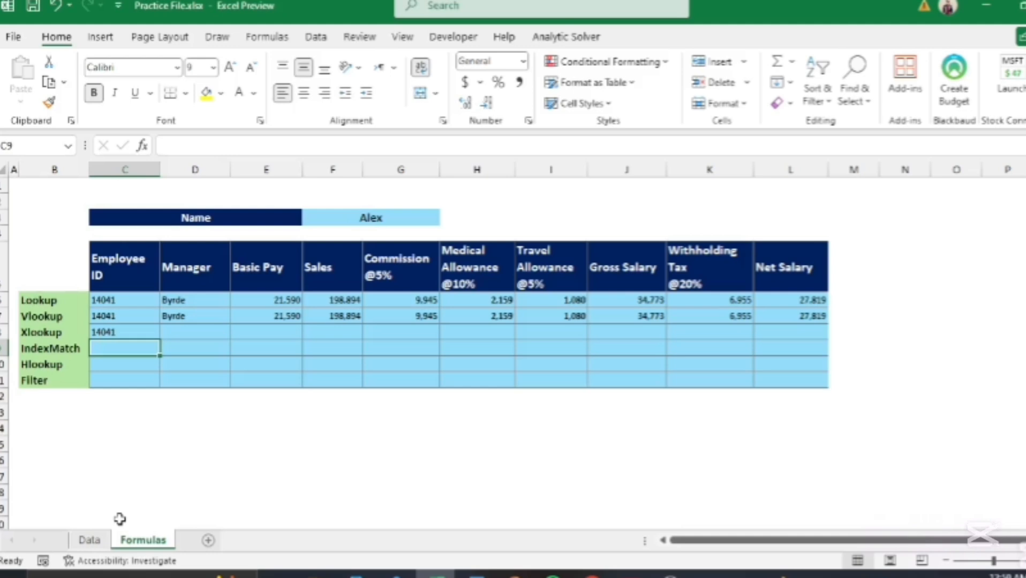
Step: Paste C8's XLOOKUP formula as formulas only into D8:L8, showing Byrde through 27,819
key(Up)
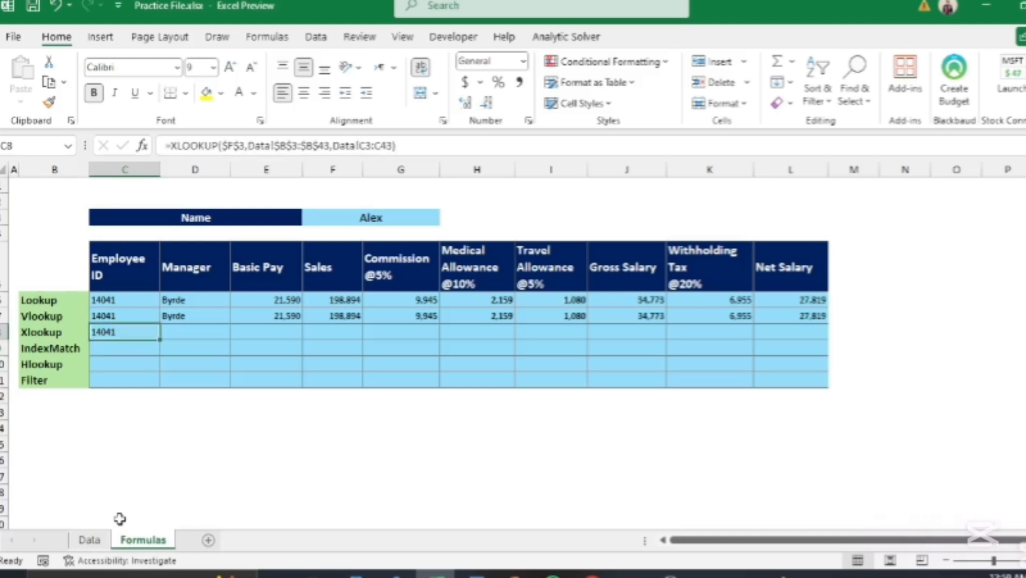
key(Right)
key(shift+Right)
key(shift+Right)
key(shift+Right)
key(shift+Right)
key(shift+Right)
key(shift+Right)
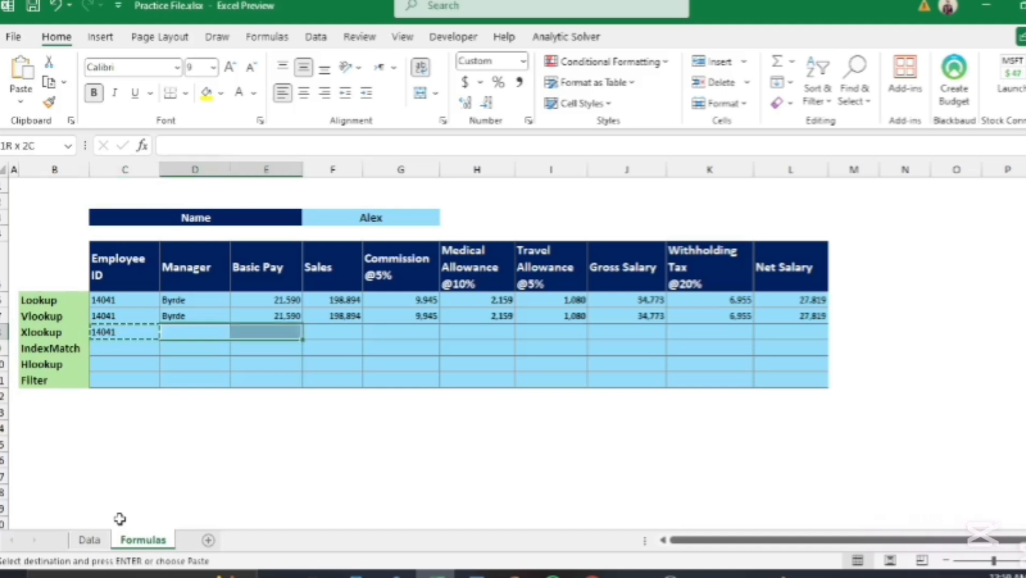
key(shift+Right)
key(shift+Right)
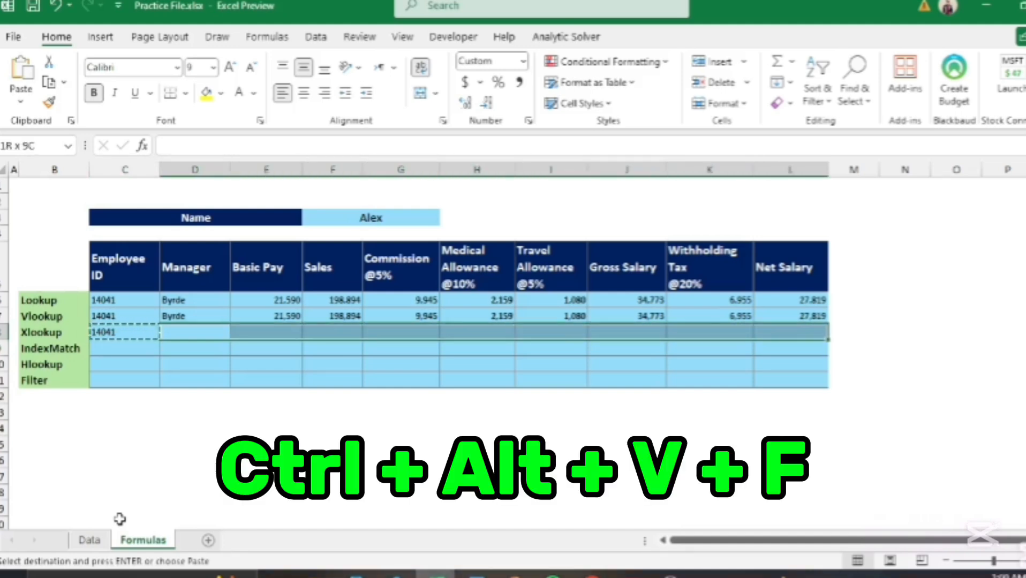
key(ctrl+alt+v)
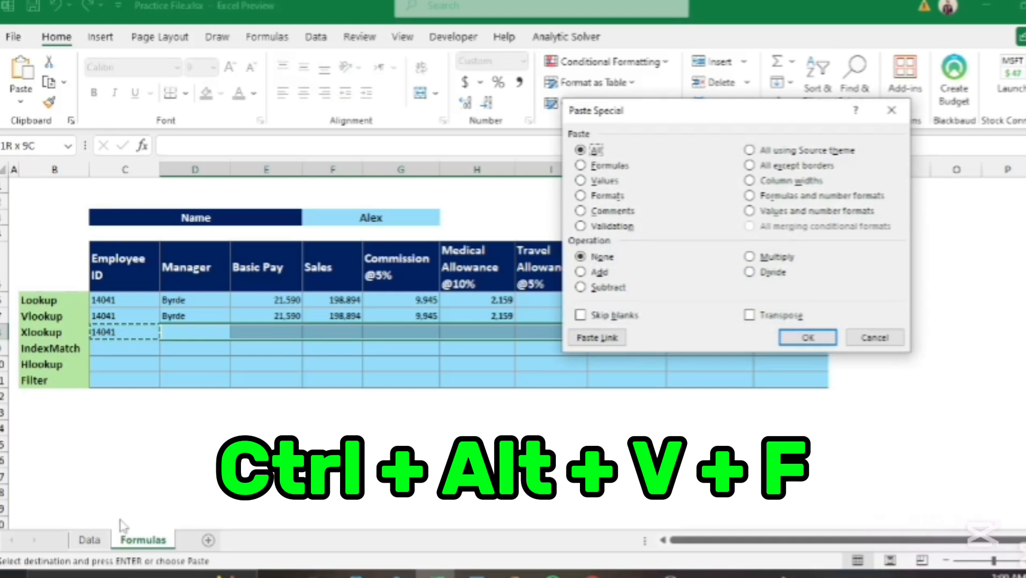
key(f)
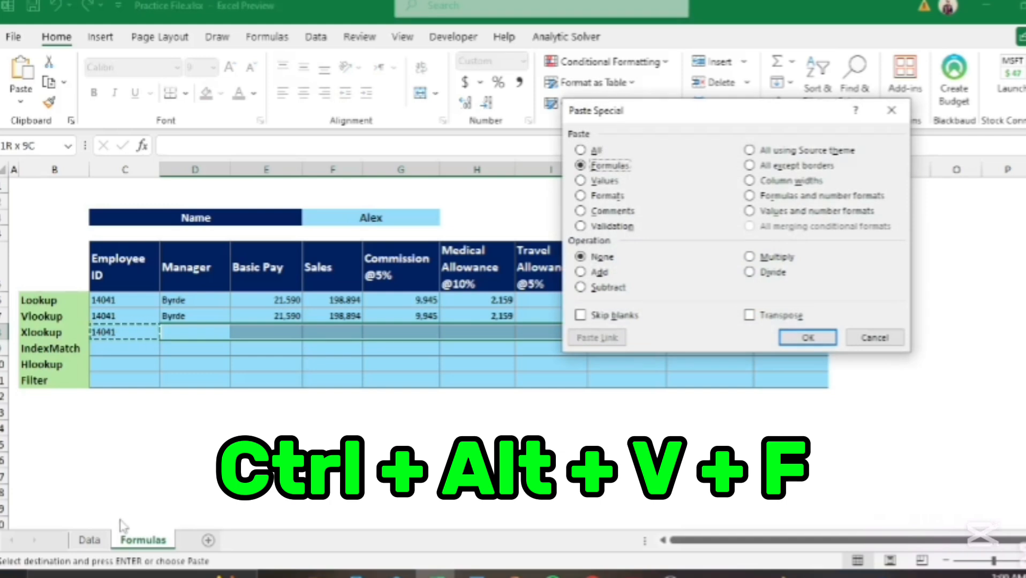
key(Return)
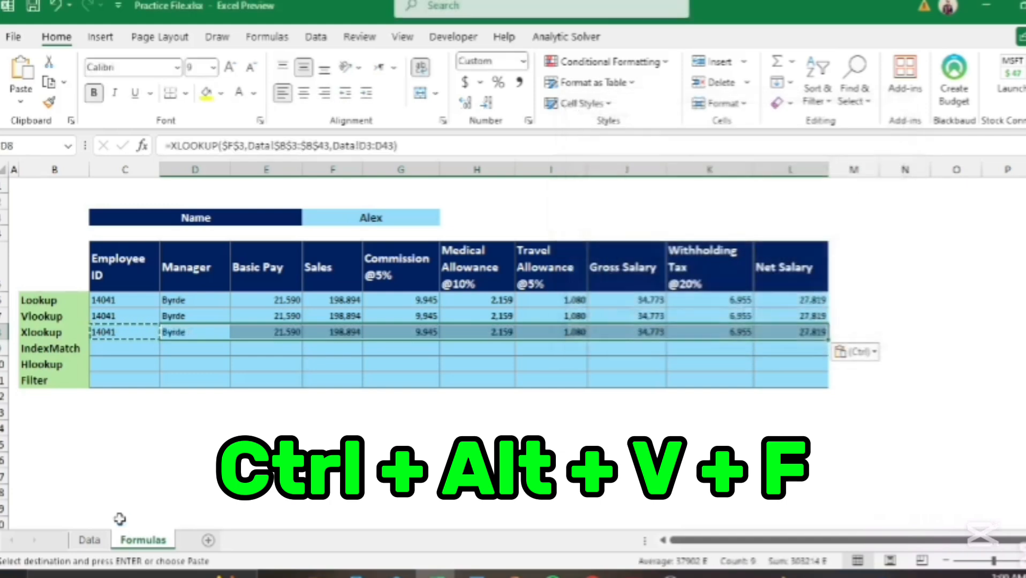
click(124, 351)
click(175, 459)
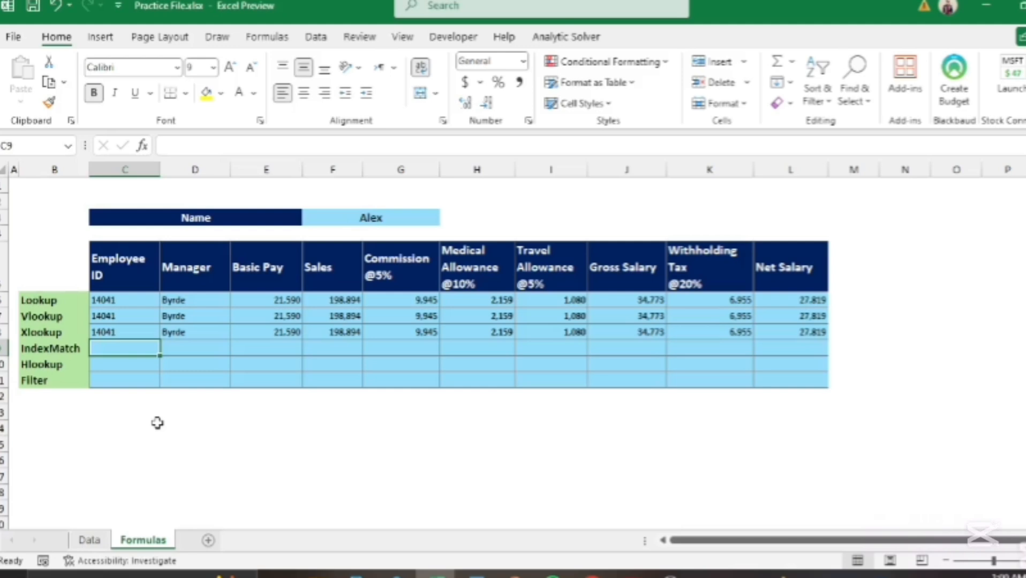
Step: In C9 start an INDEX formula over the absolute range Data!$B$3:$L$43
text(=inde)
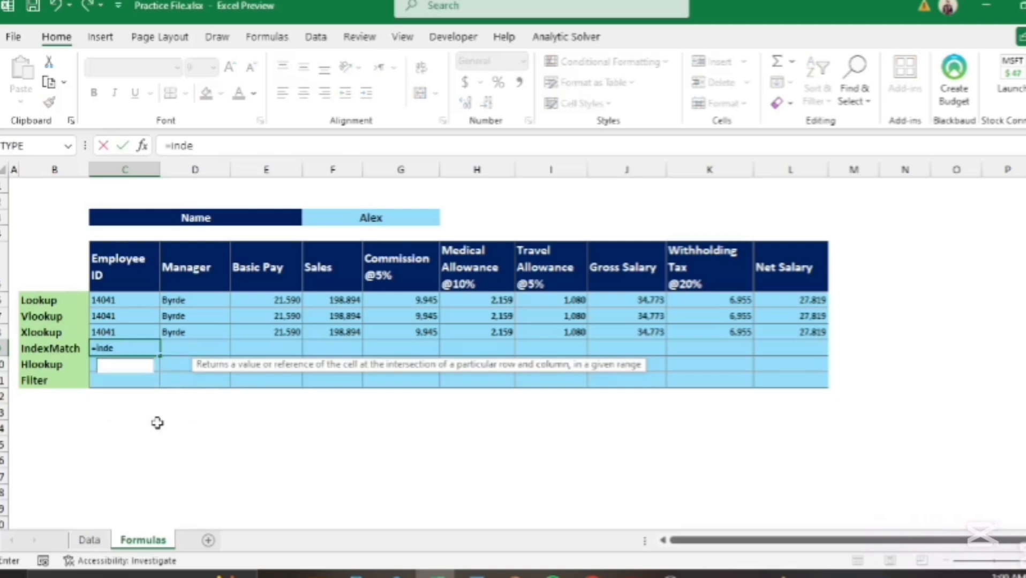
text(x)
key(Tab)
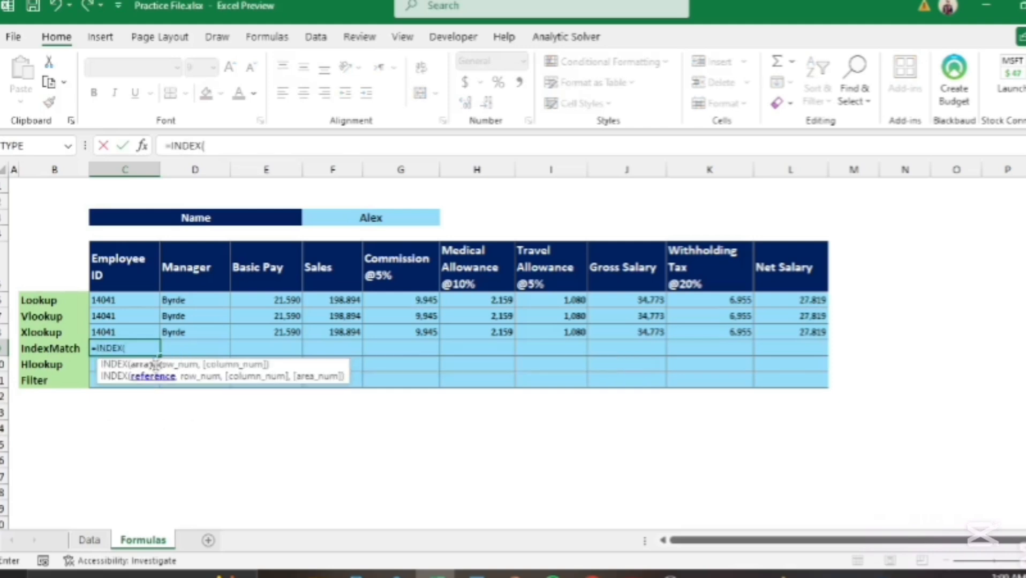
click(89, 540)
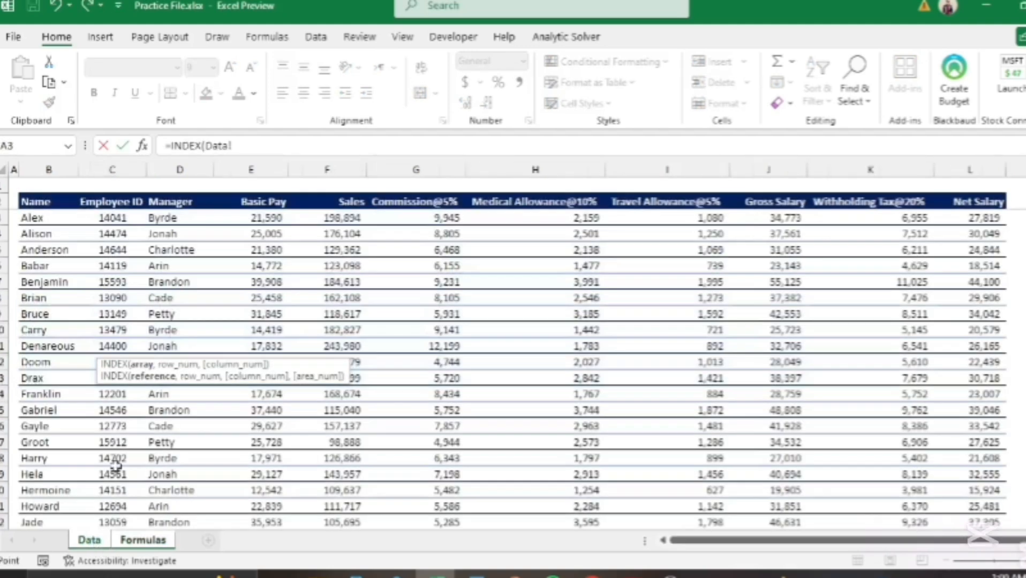
click(43, 217)
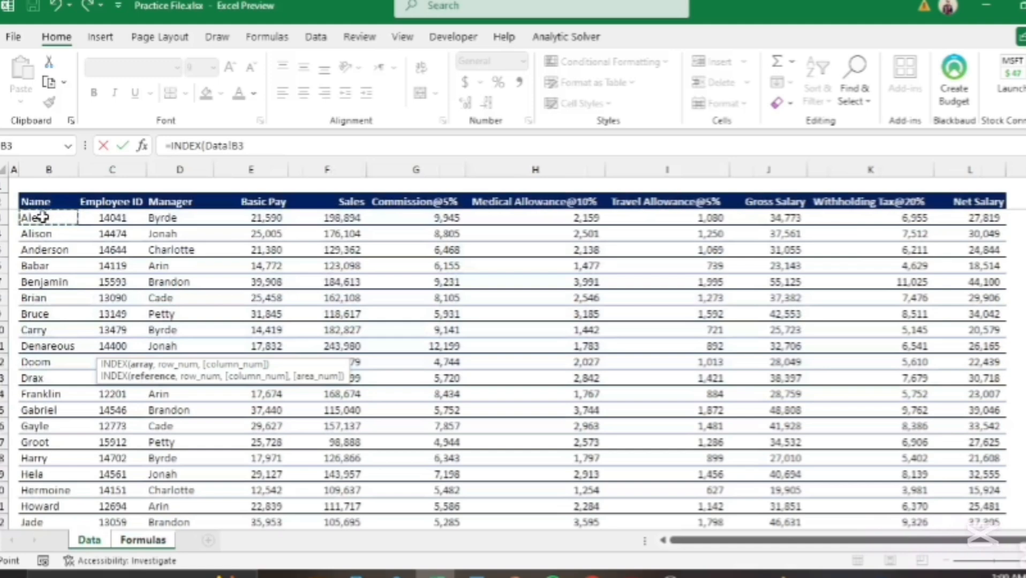
key(ctrl+shift+Right)
key(ctrl+shift+Down)
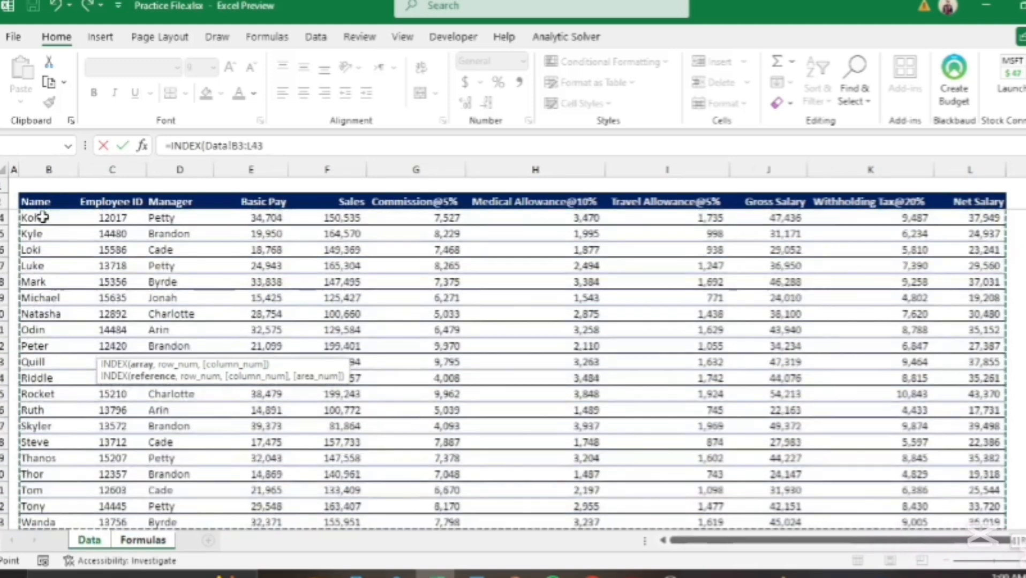
key(F4)
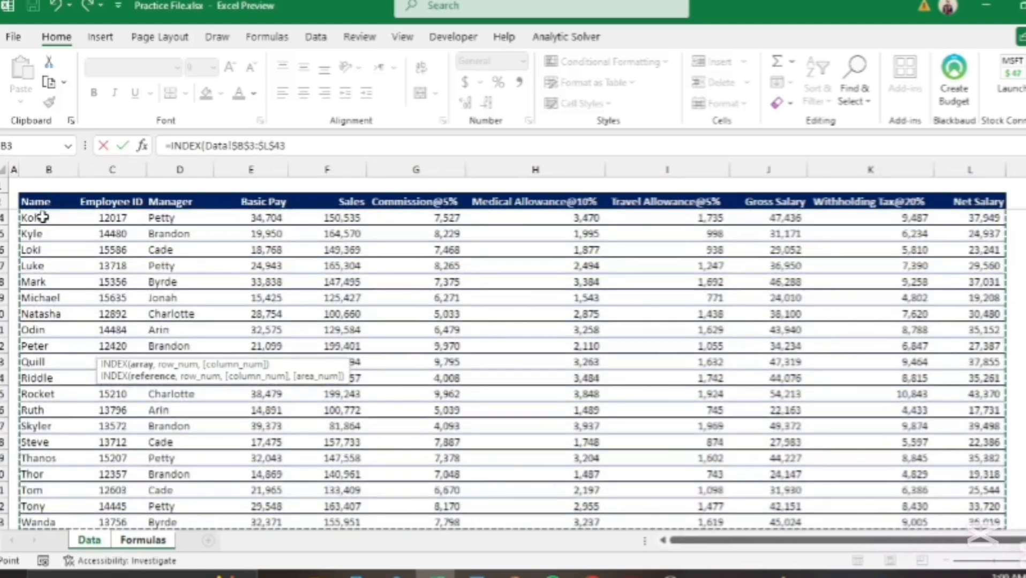
Step: Add a MATCH using Alex's name in Formulas!$F$3 as the lookup value
text(,)
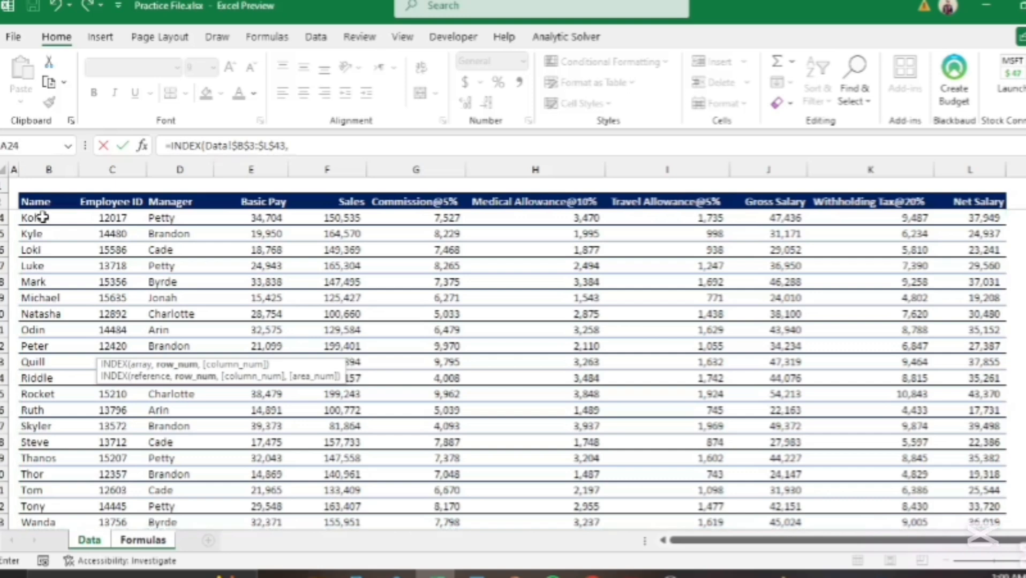
text(ma)
key(BackSpace)
key(BackSpace)
text(match)
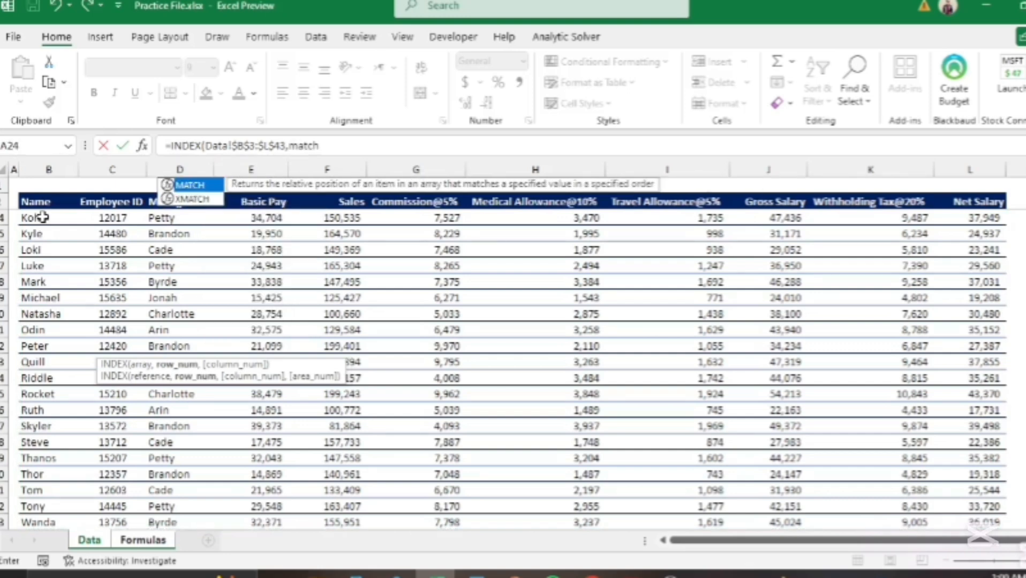
key(Tab)
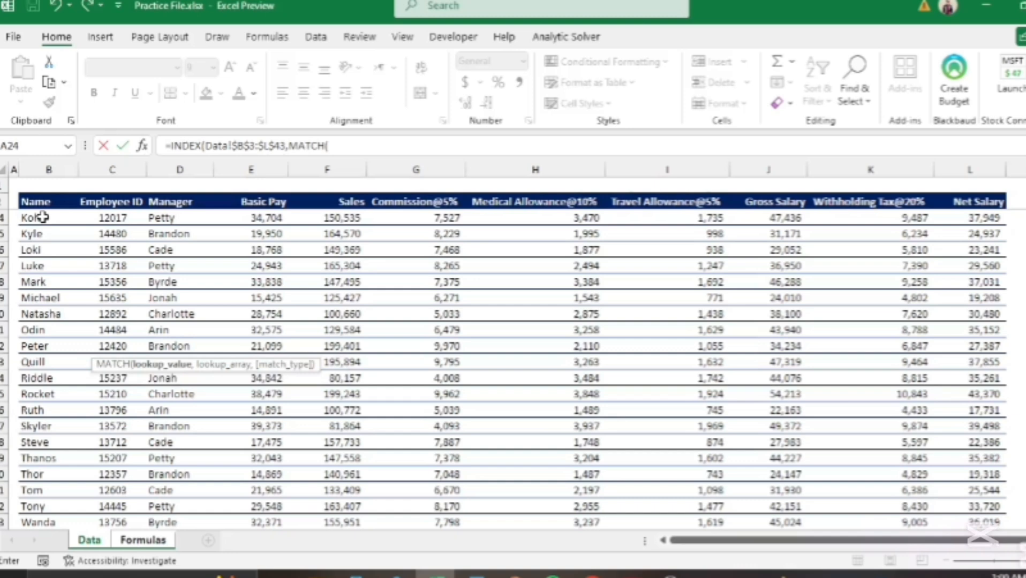
click(150, 540)
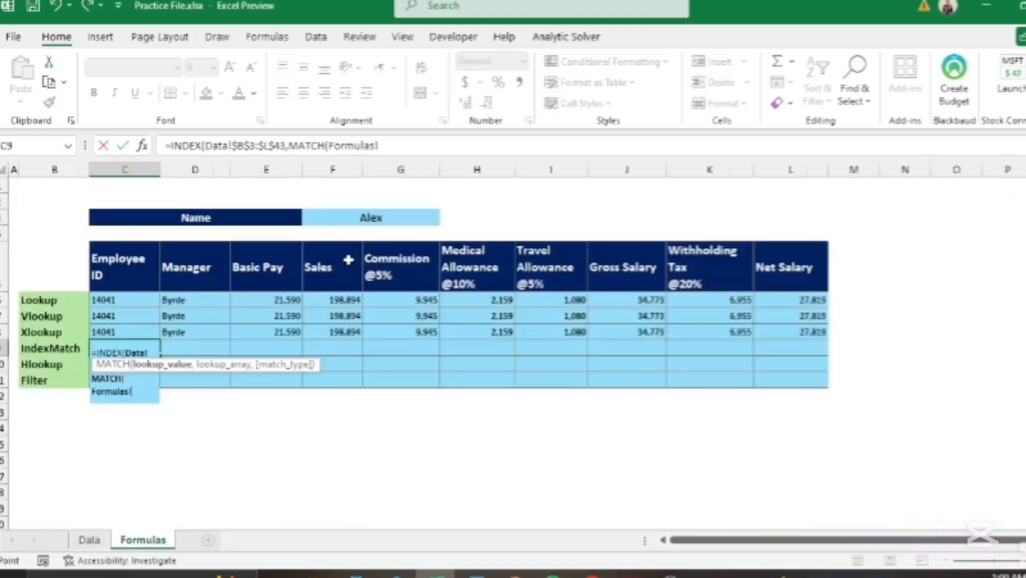
click(347, 217)
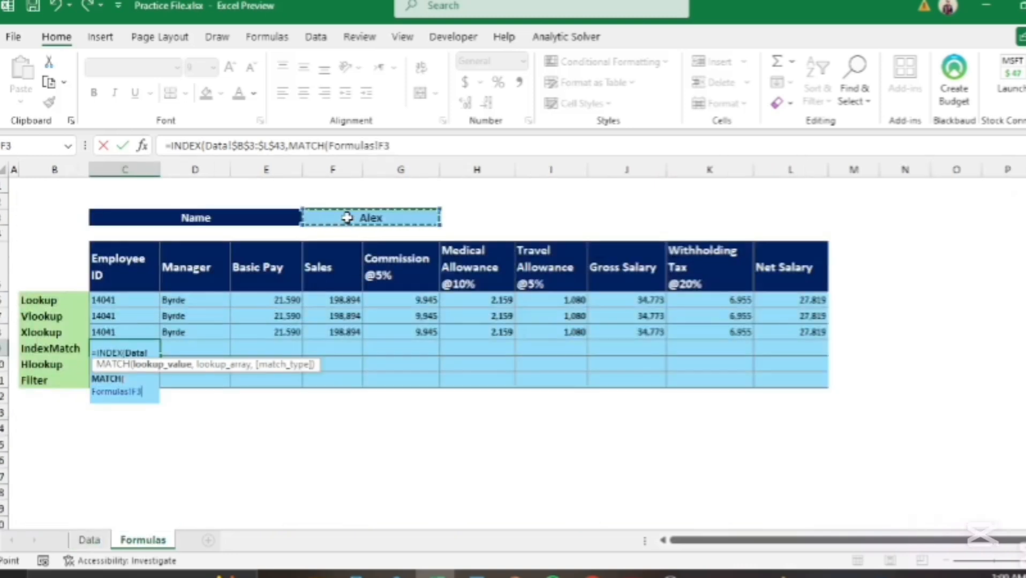
key(F4)
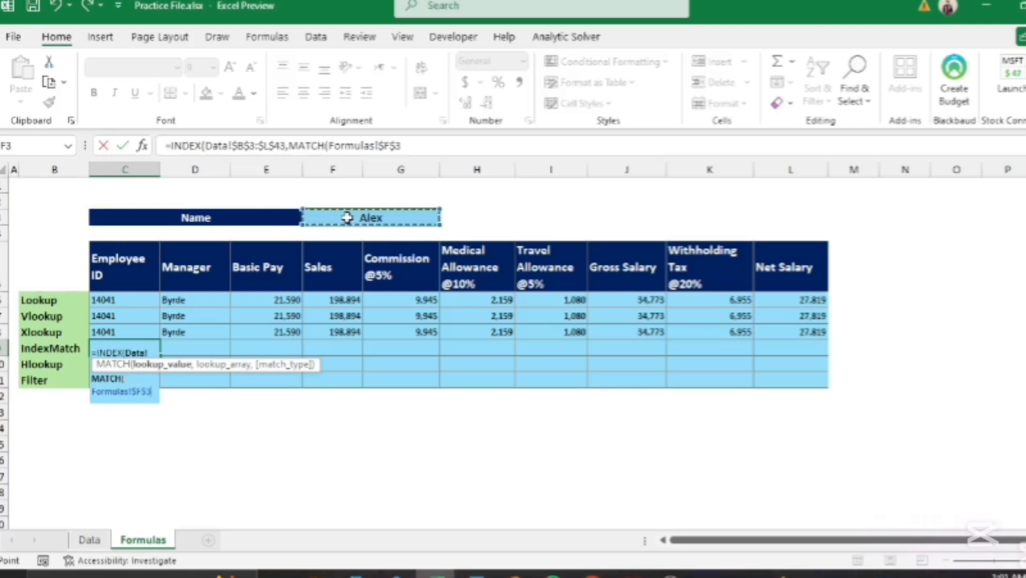
text(,)
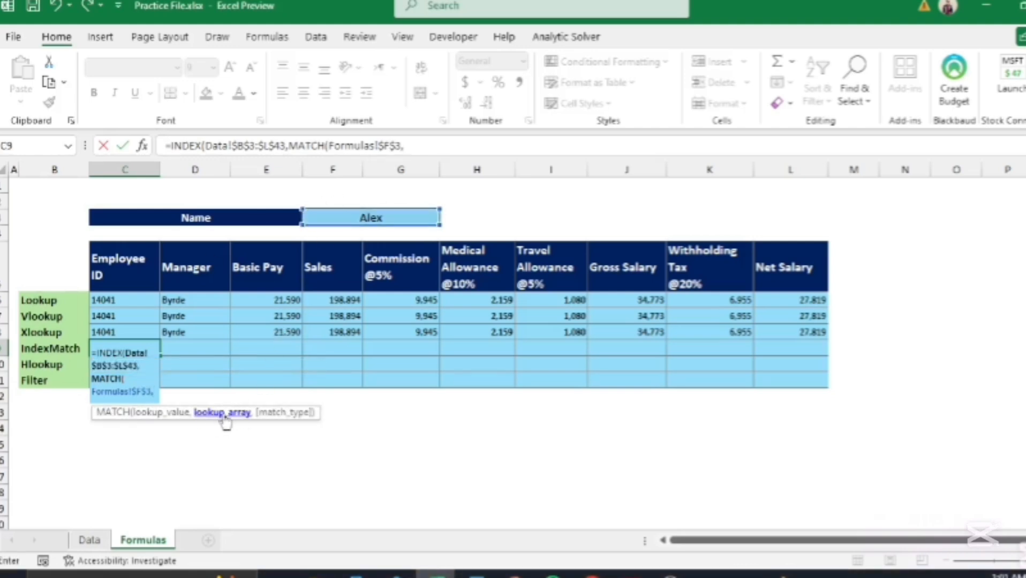
Step: Set MATCH's lookup array to Data!$B$3:$B$43 with exact match 0
click(95, 542)
click(51, 520)
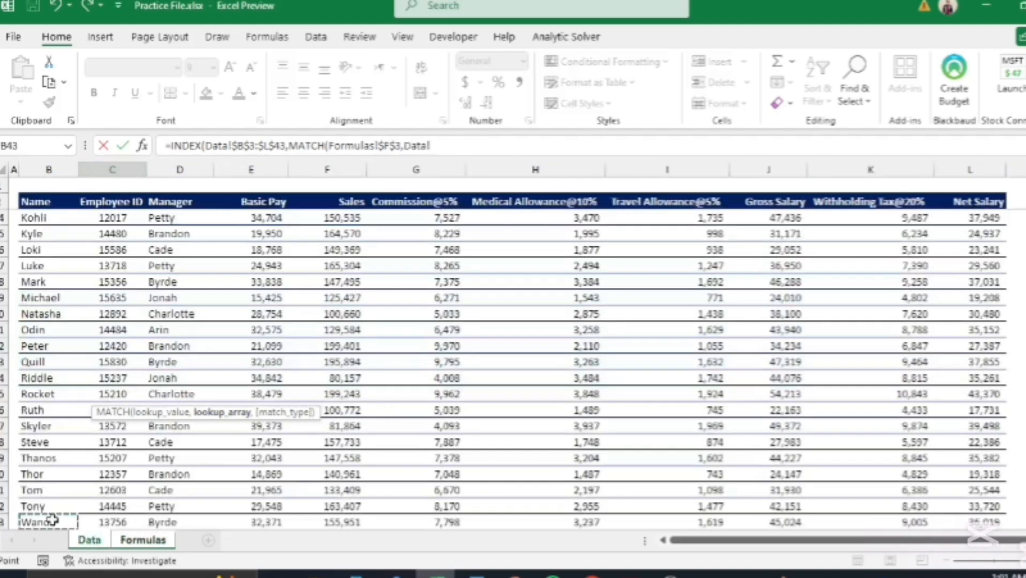
key(ctrl+shift+Up)
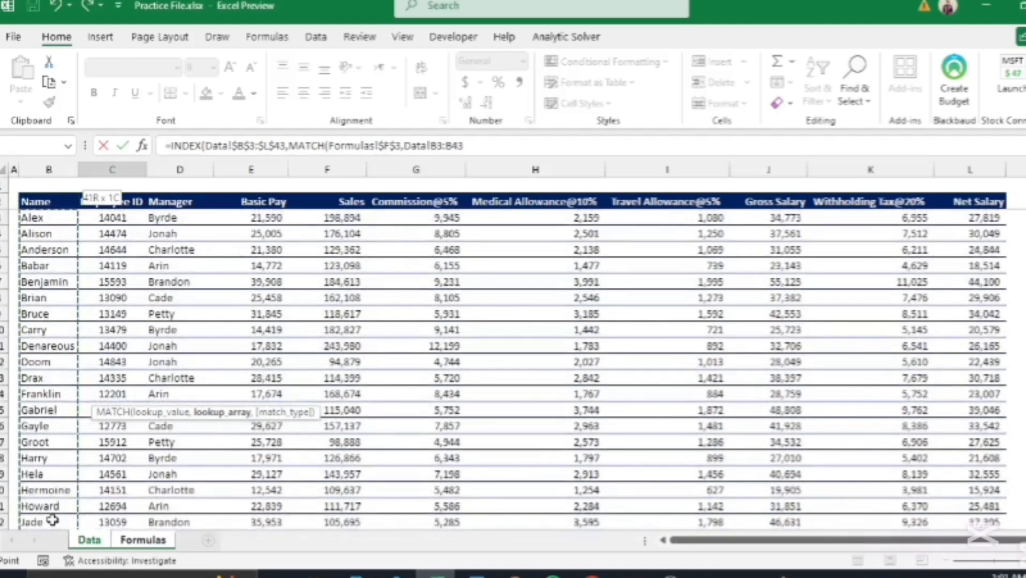
key(F4)
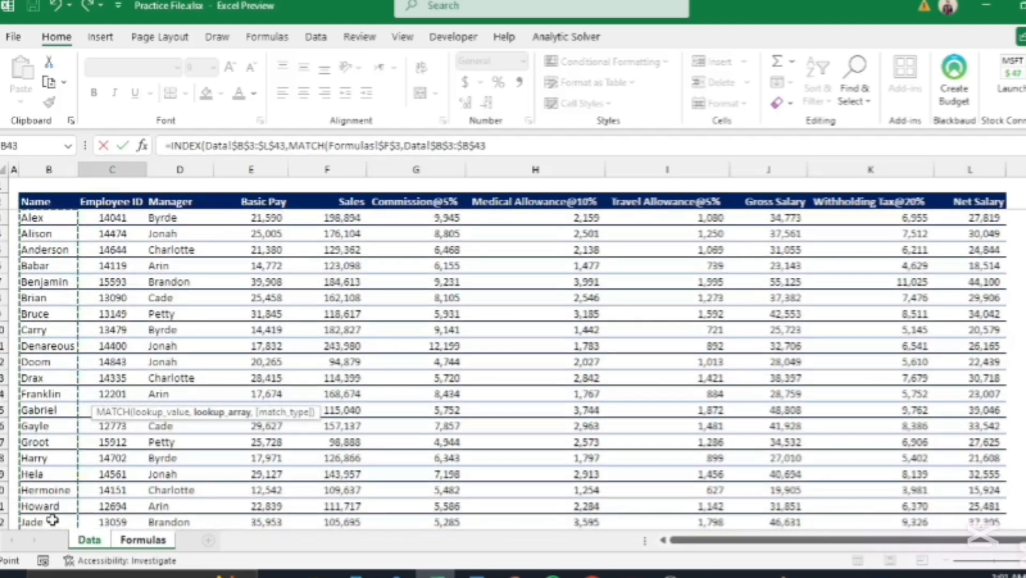
text(,)
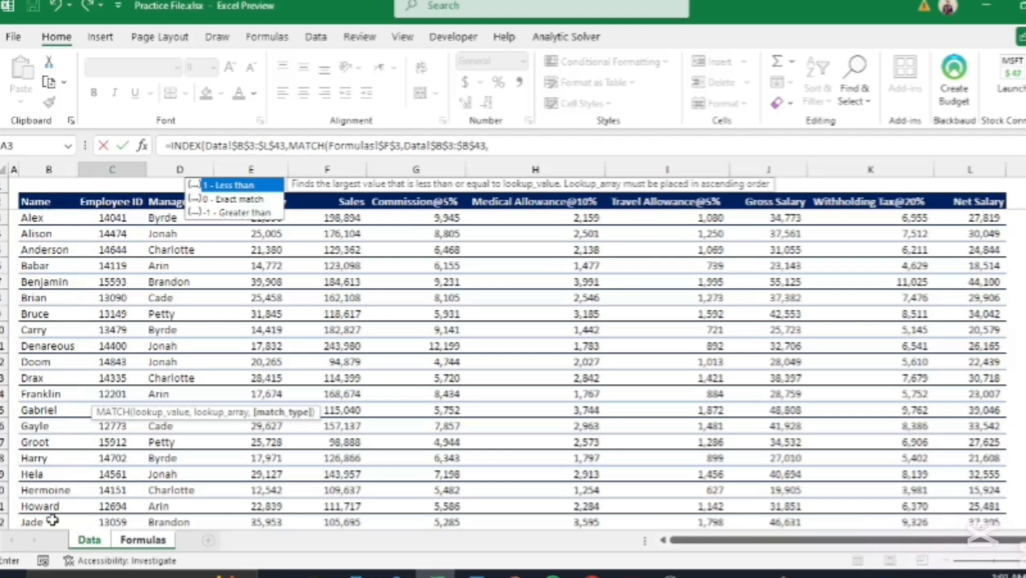
key(Down)
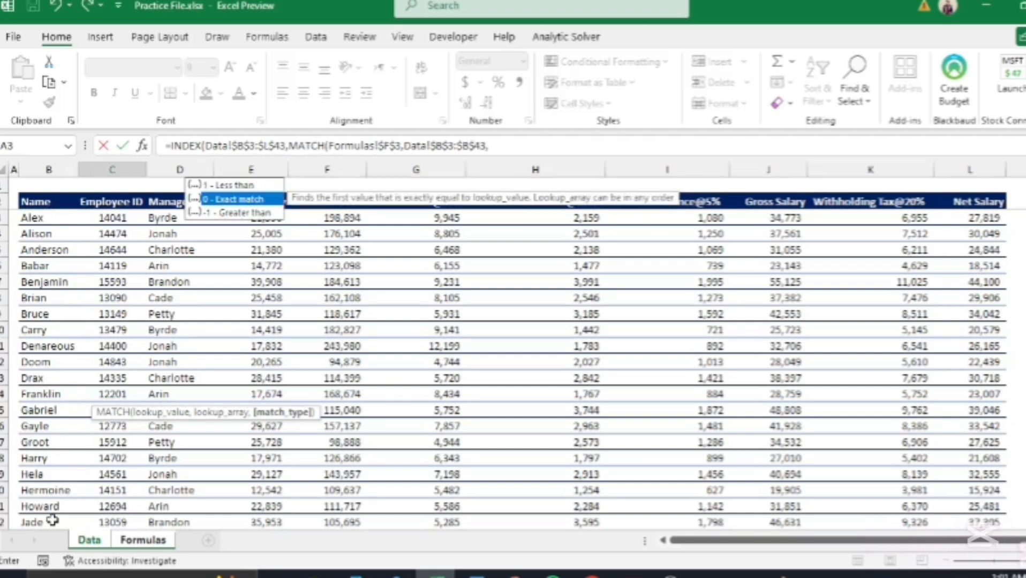
text(0)
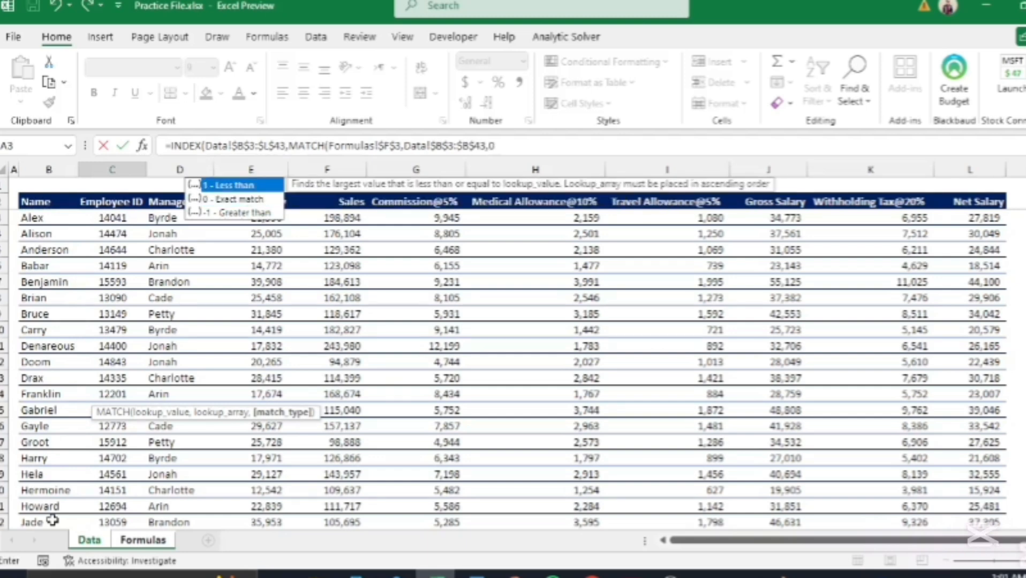
text())
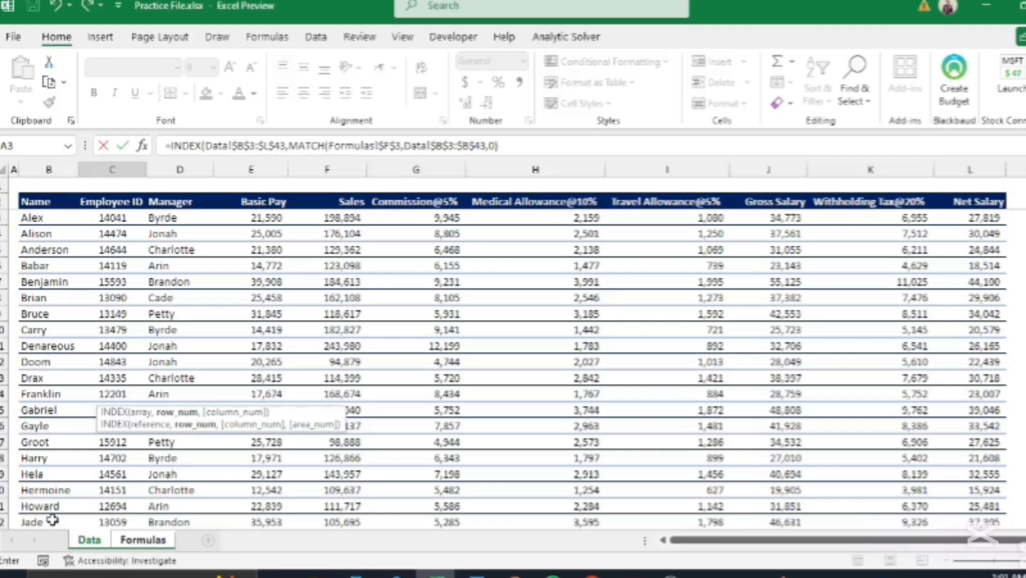
text(,)
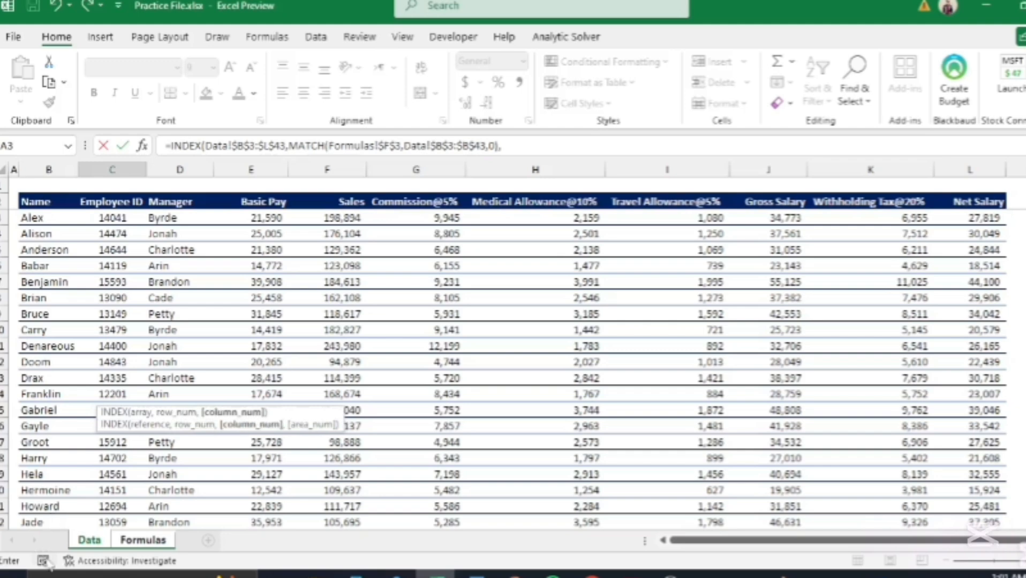
Step: Take the column number from Formulas!C4 and enter the formula, returning 14041
click(144, 541)
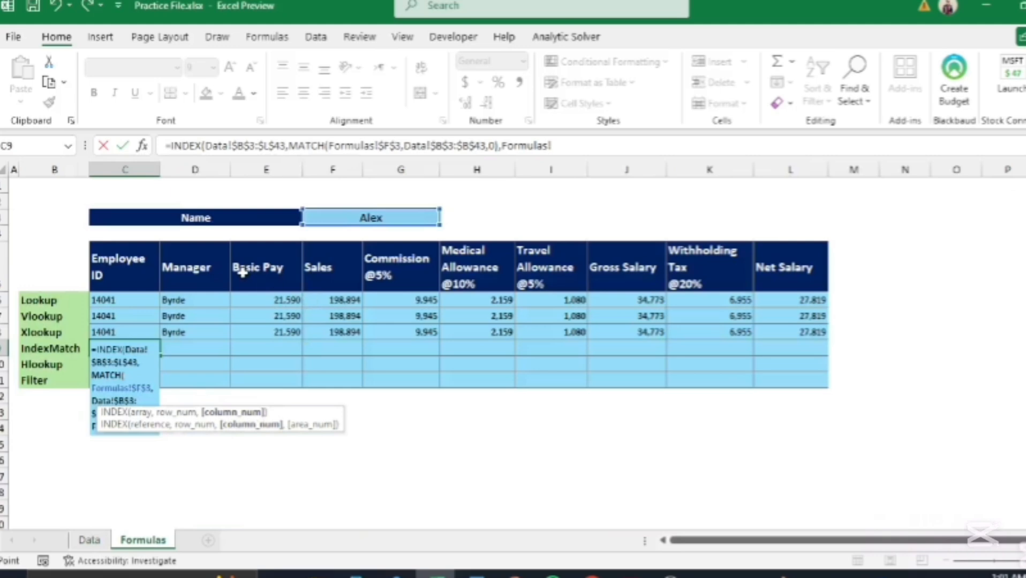
click(142, 235)
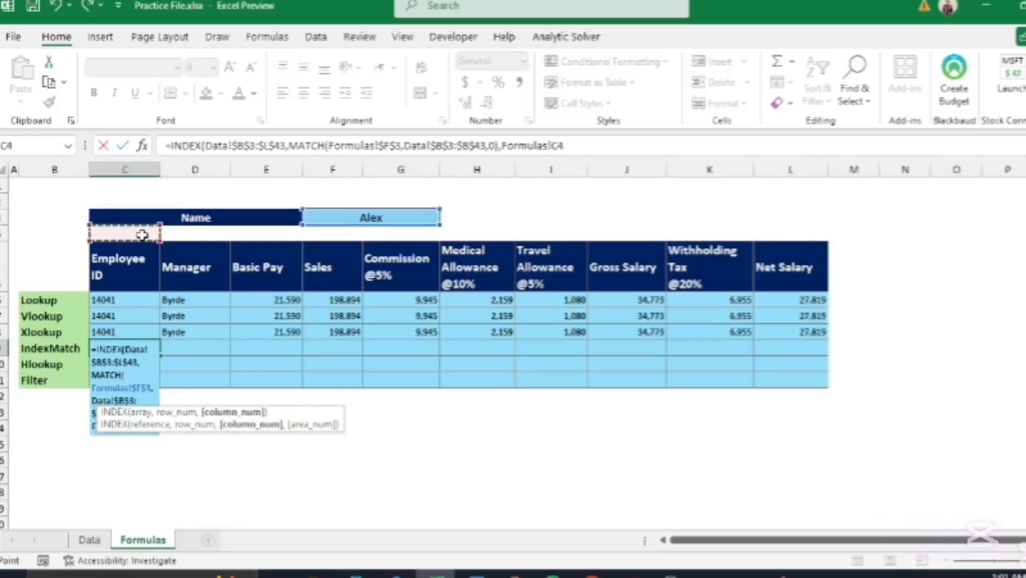
text())
key(Return)
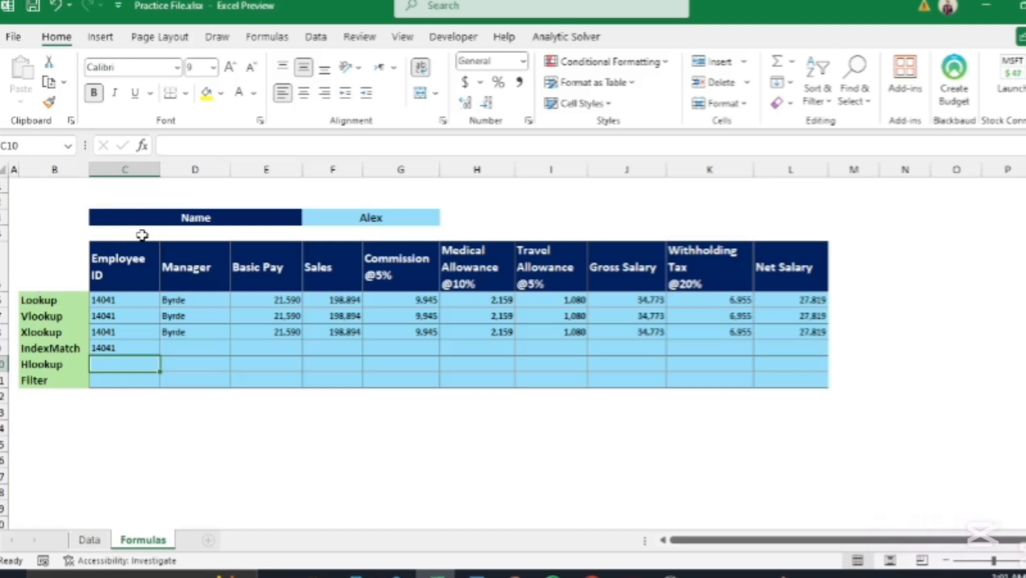
Step: Paste C9's INDEX/MATCH formula as formulas only across D9:L9, showing Byrde through 27,819
key(Up)
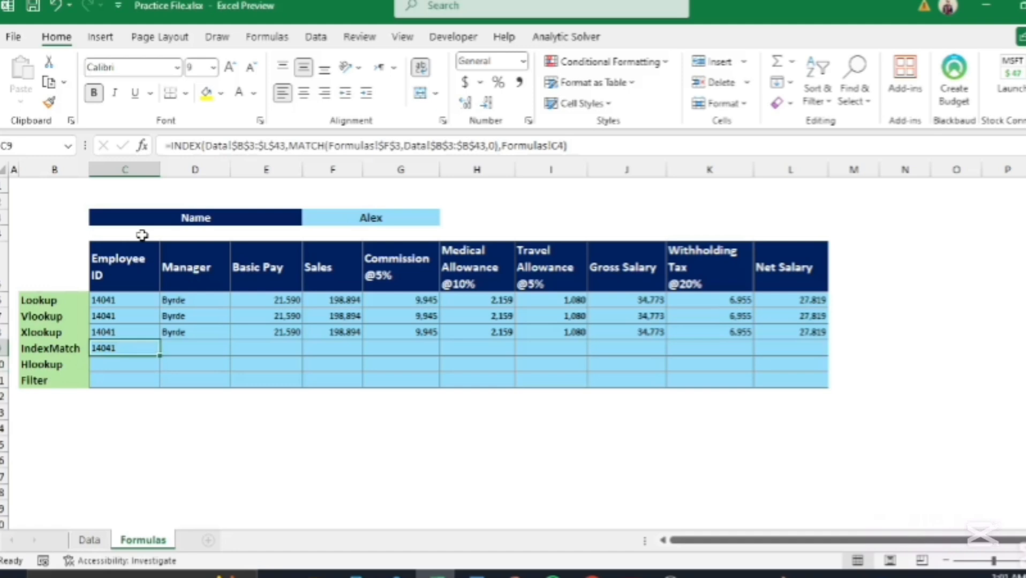
key(ctrl+c)
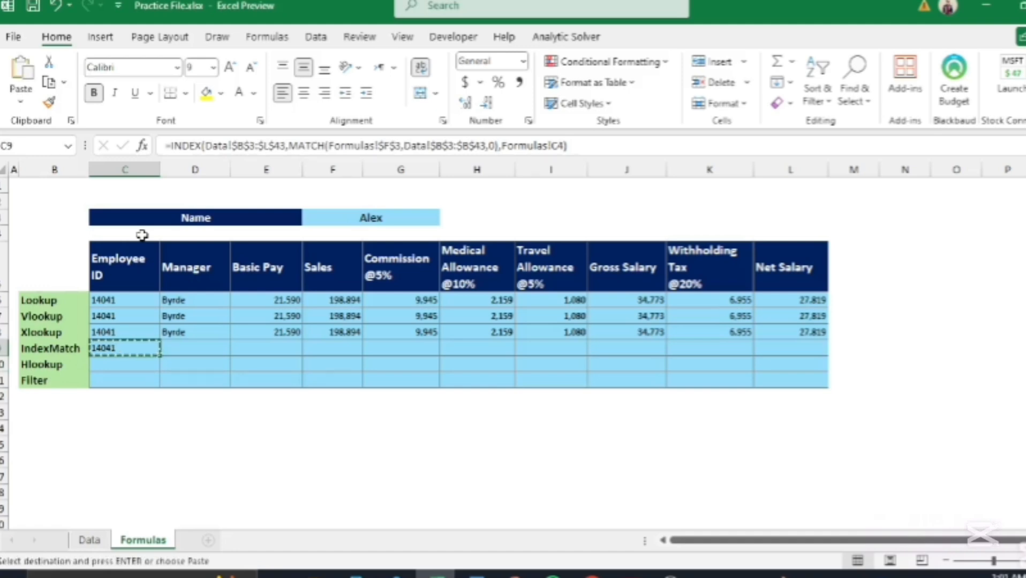
key(Right)
key(shift+Right)
key(shift+Right)
key(shift+Right)
key(shift+Right)
key(shift+Right)
key(shift+Right)
key(shift+Right)
key(shift+Right)
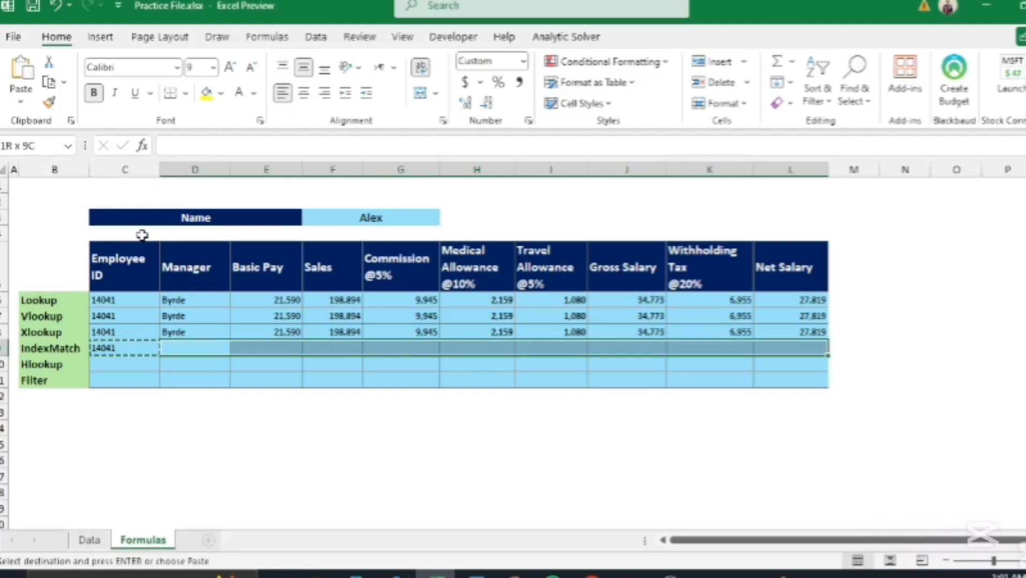
key(ctrl+alt+v)
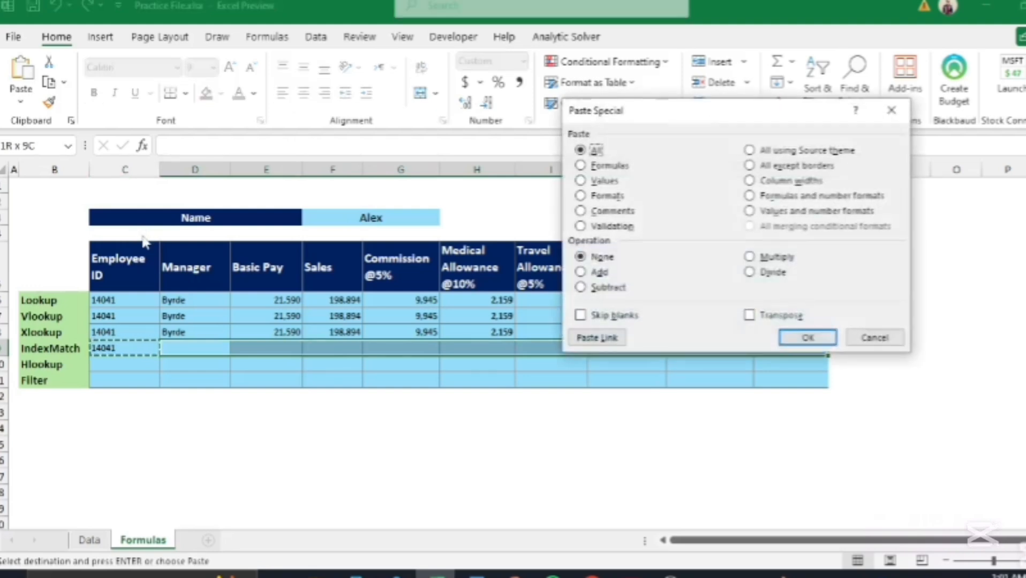
key(f)
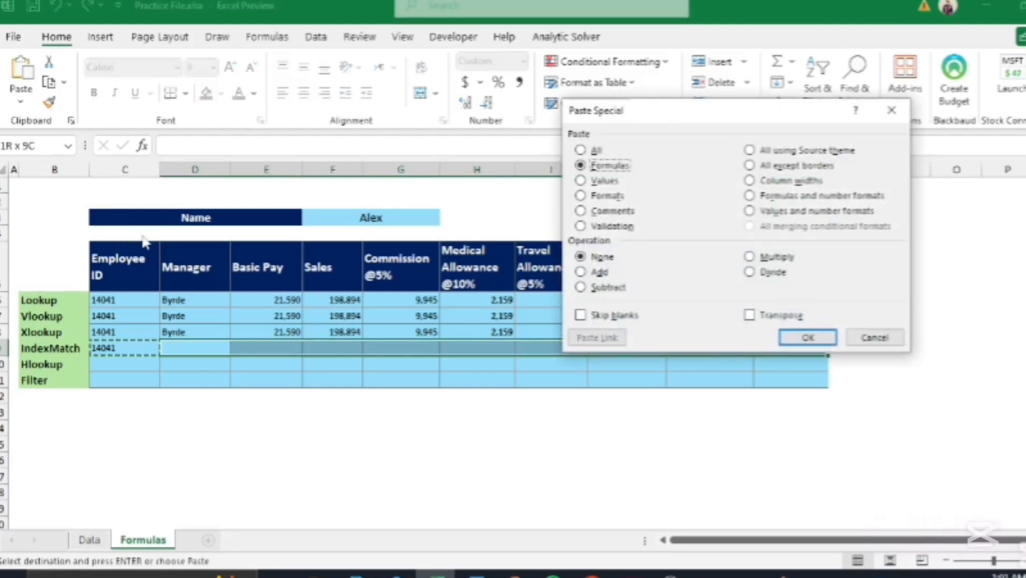
key(Return)
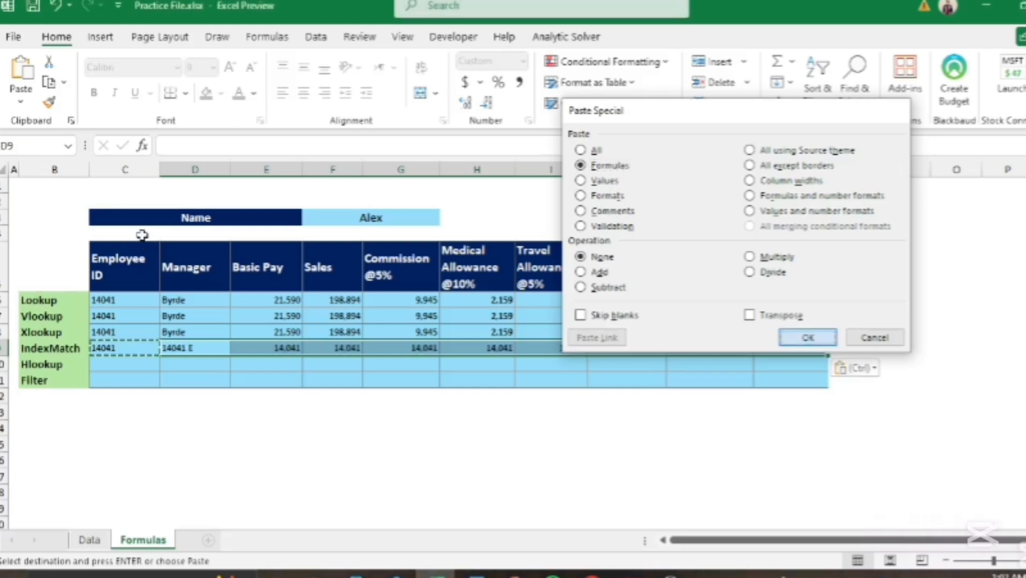
click(232, 414)
key(Home)
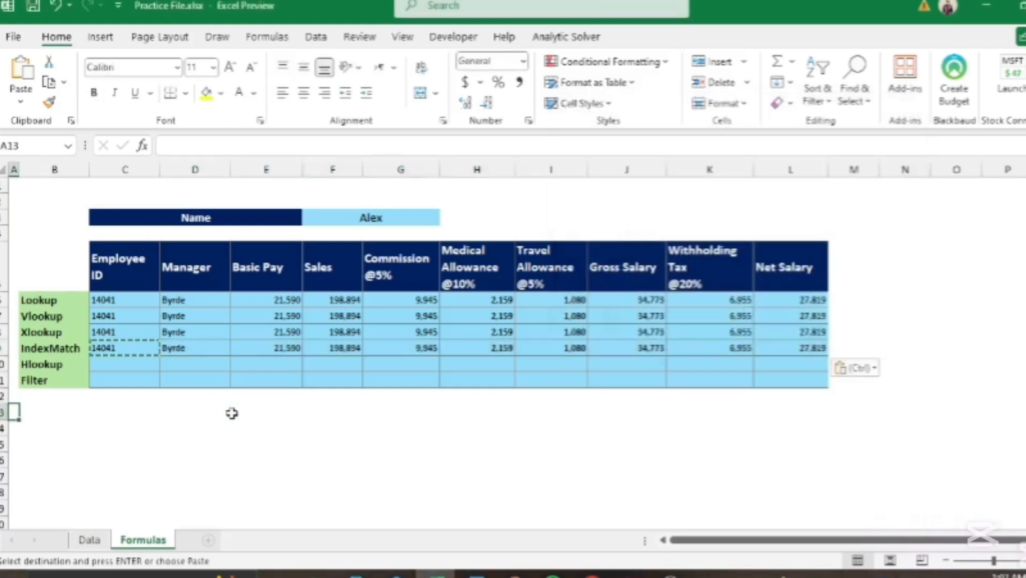
click(246, 417)
key(BackSpace)
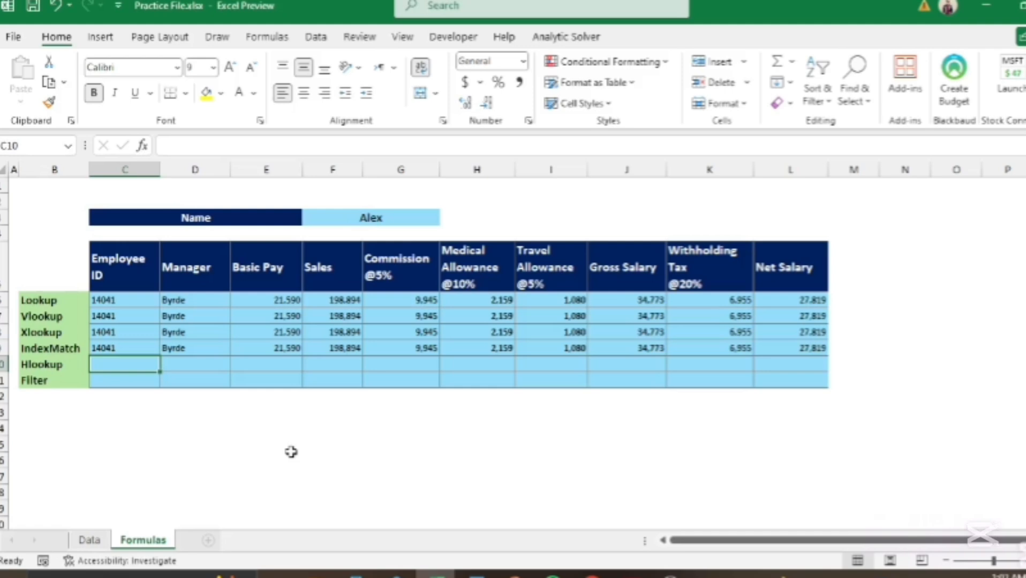
Step: Add a new blank sheet, place it after Formulas and name it Hlookup
click(89, 540)
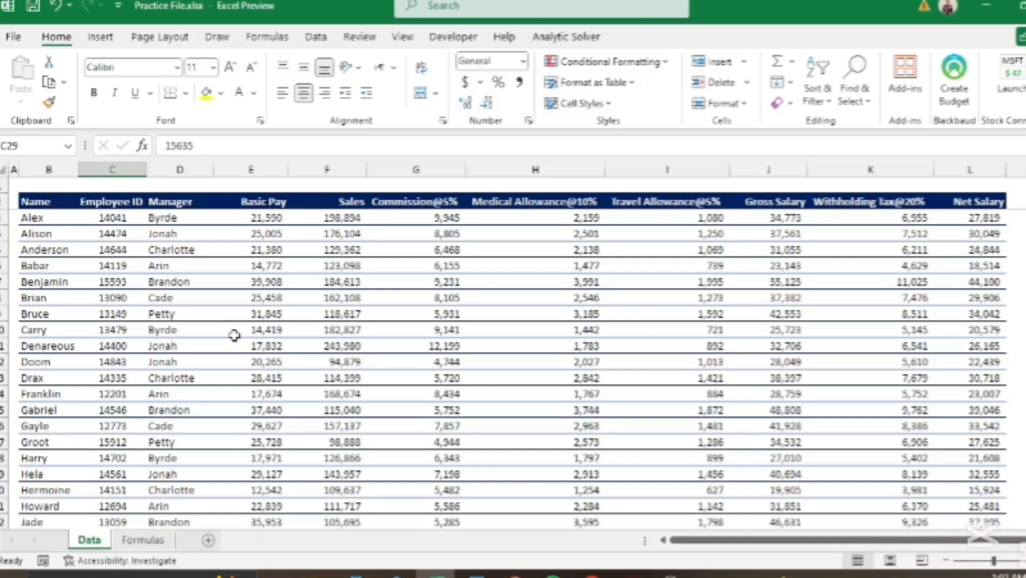
click(209, 541)
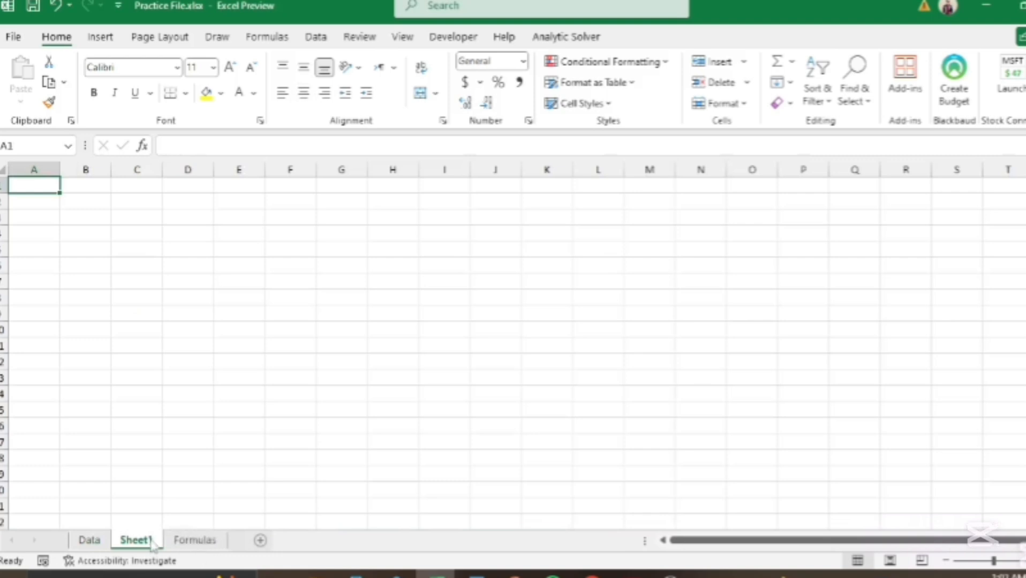
drag(173, 546, 232, 548)
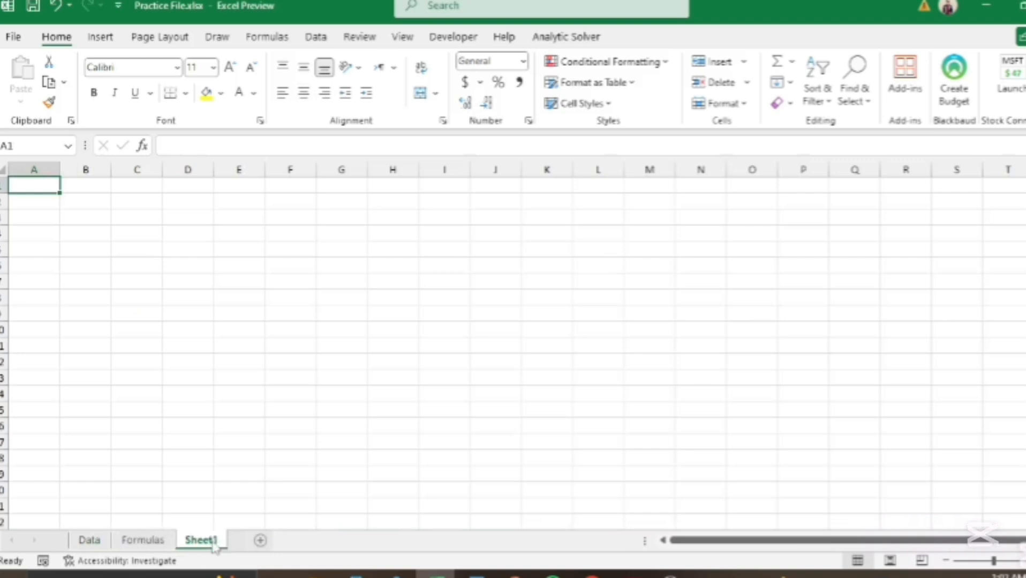
double_click(213, 542)
key(BackSpace)
text(Hl)
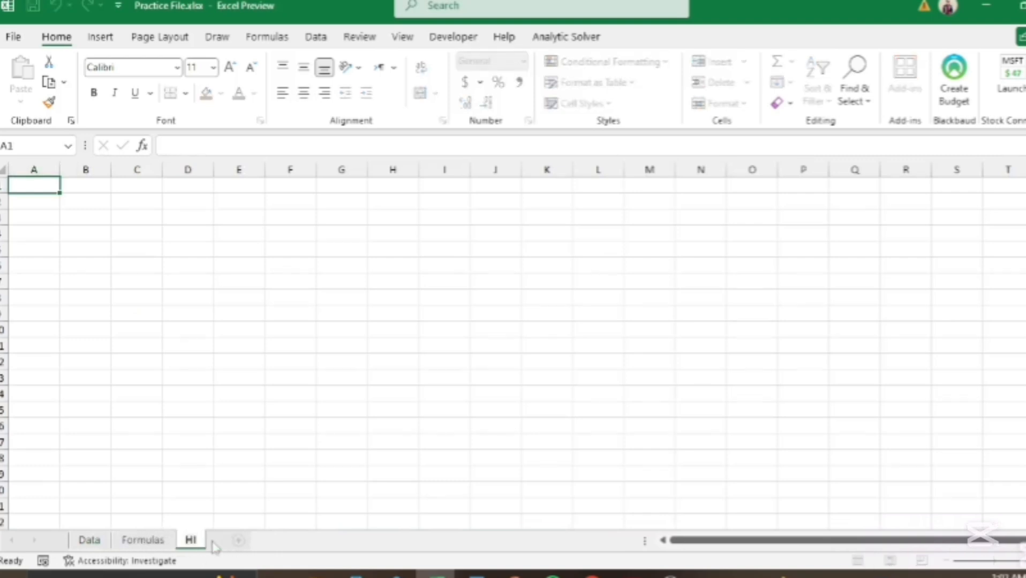
text(ookup)
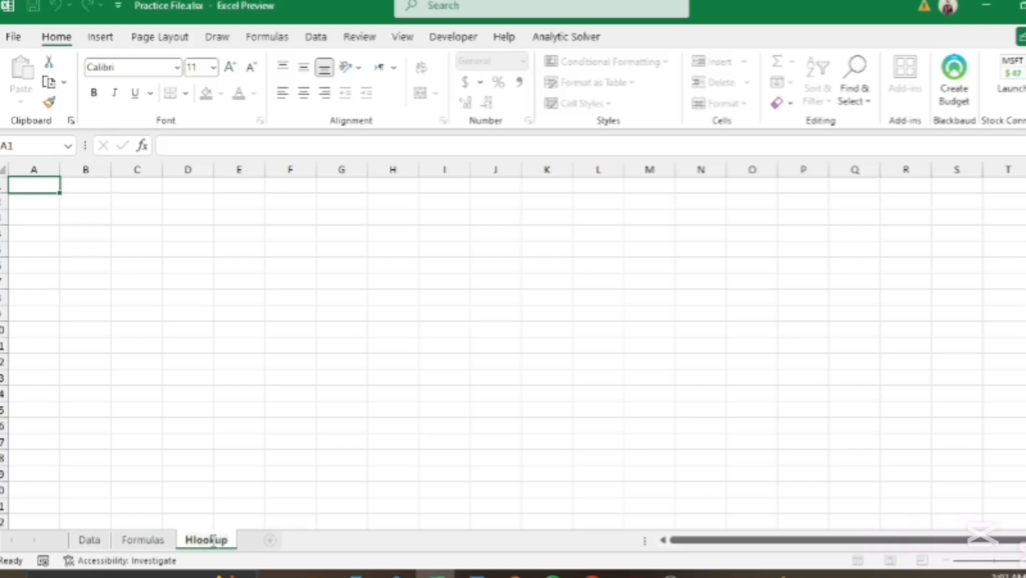
key(Return)
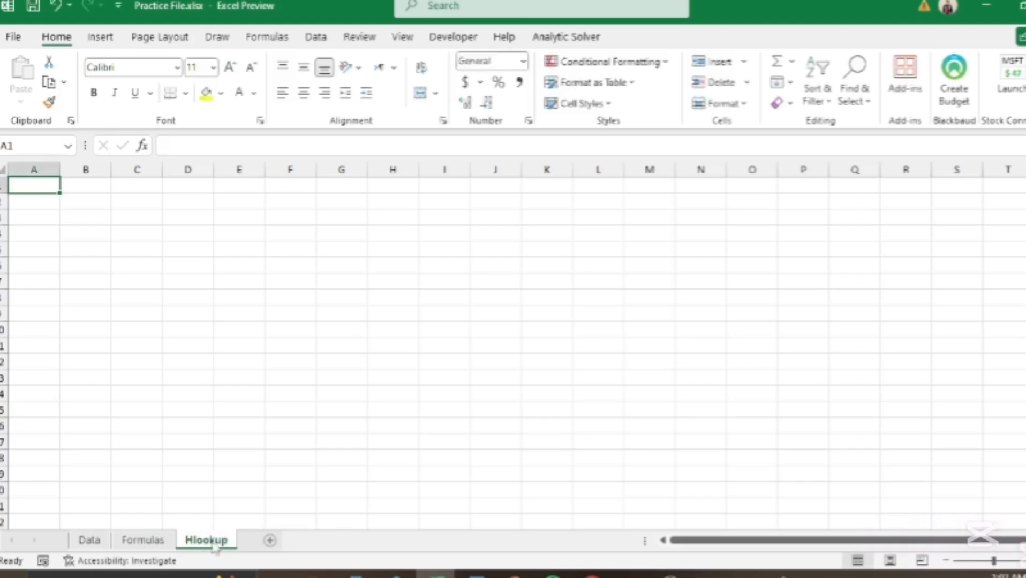
Step: Copy the whole employee table on the Data sheet, starting from B2
click(94, 541)
click(38, 205)
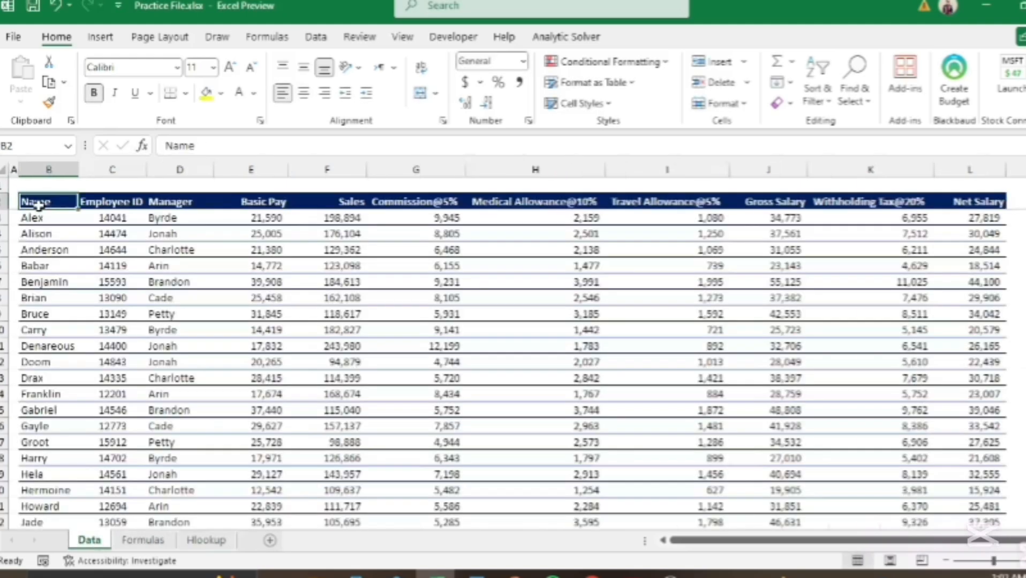
key(ctrl+shift+End)
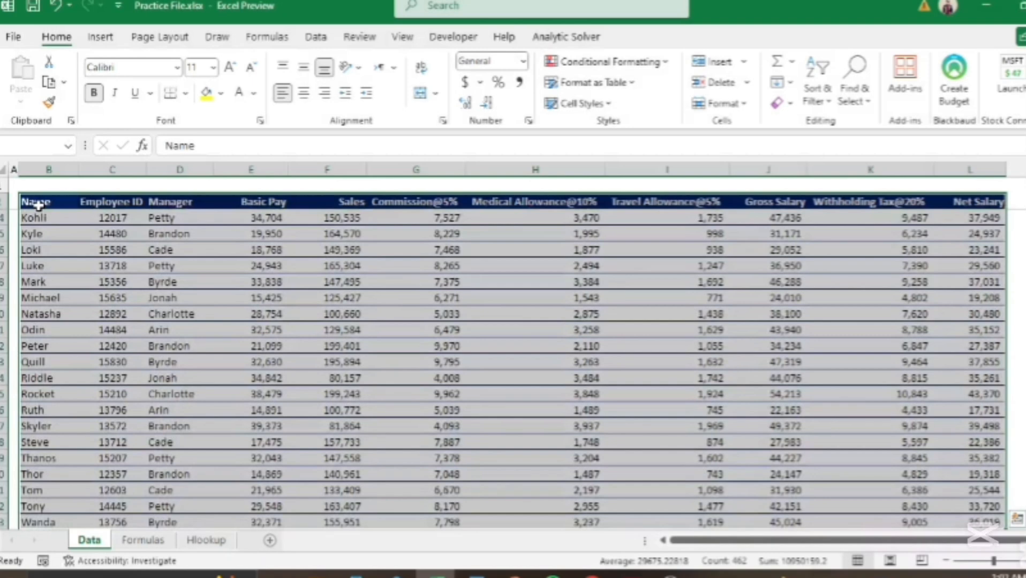
key(ctrl+c)
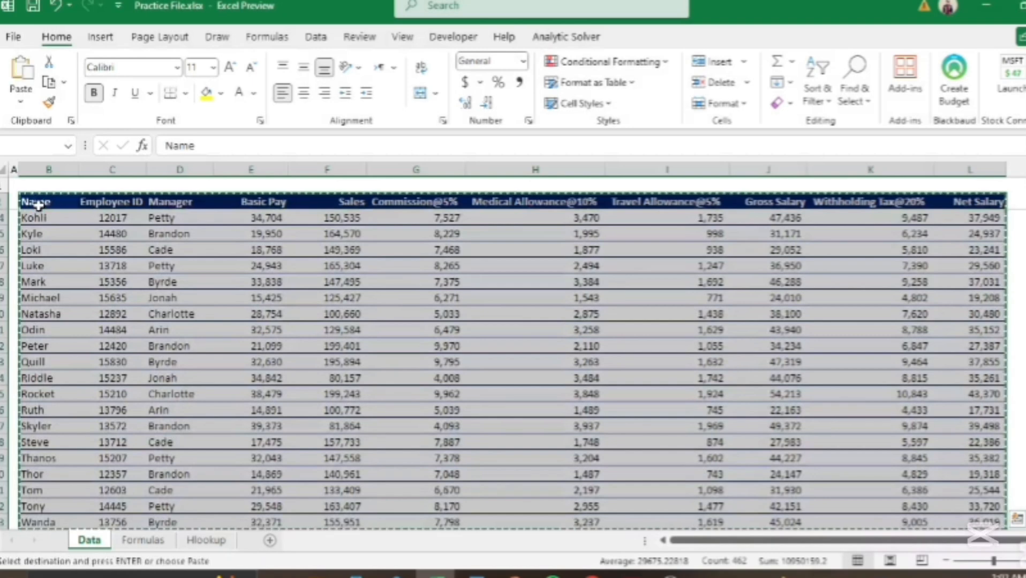
Step: Paste it transposed at B2 on the Hlookup sheet, then begin an HLOOKUP in Formulas C10
click(209, 542)
click(86, 203)
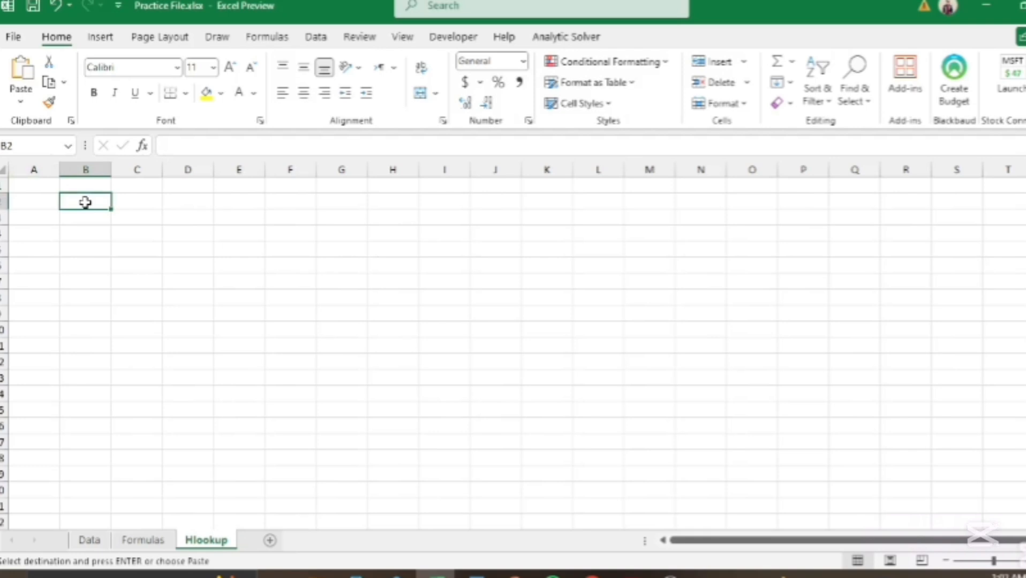
key(ctrl+alt+v)
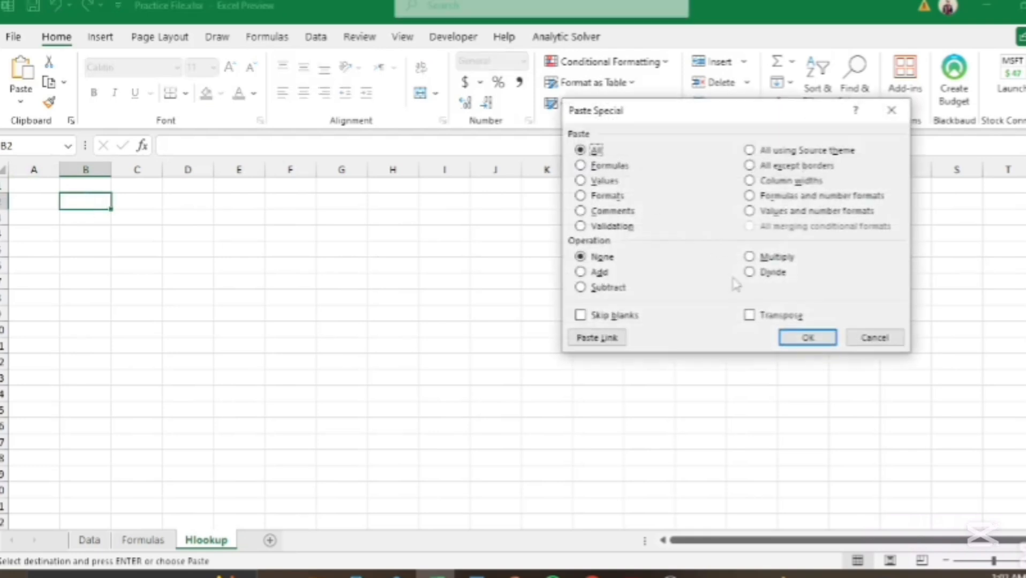
click(750, 316)
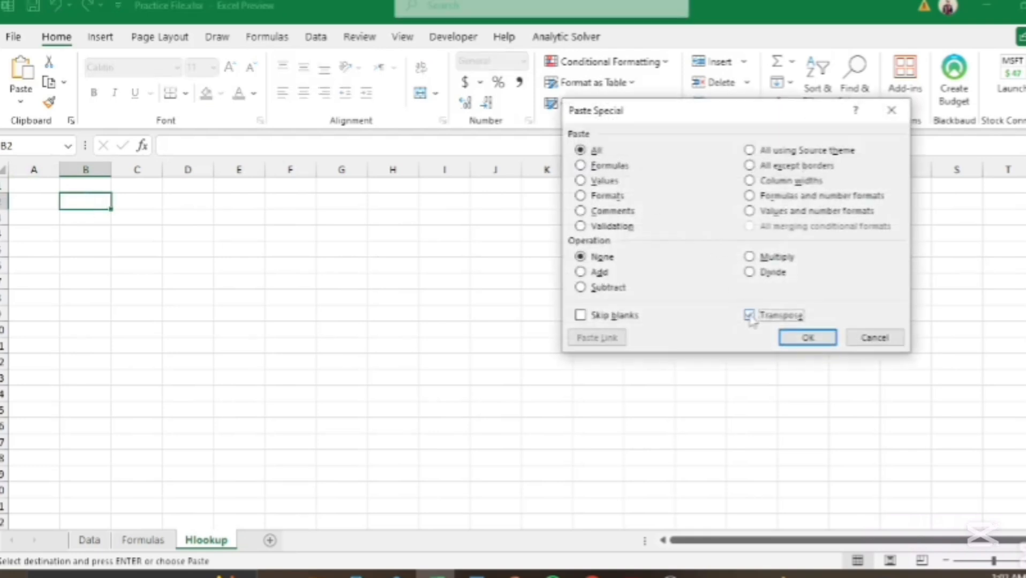
click(809, 338)
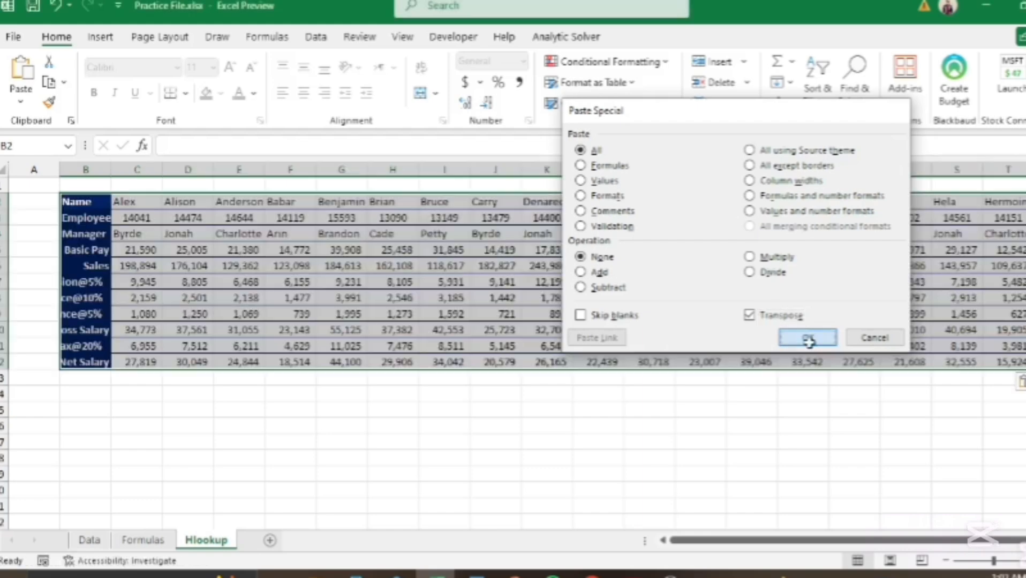
click(694, 469)
click(569, 459)
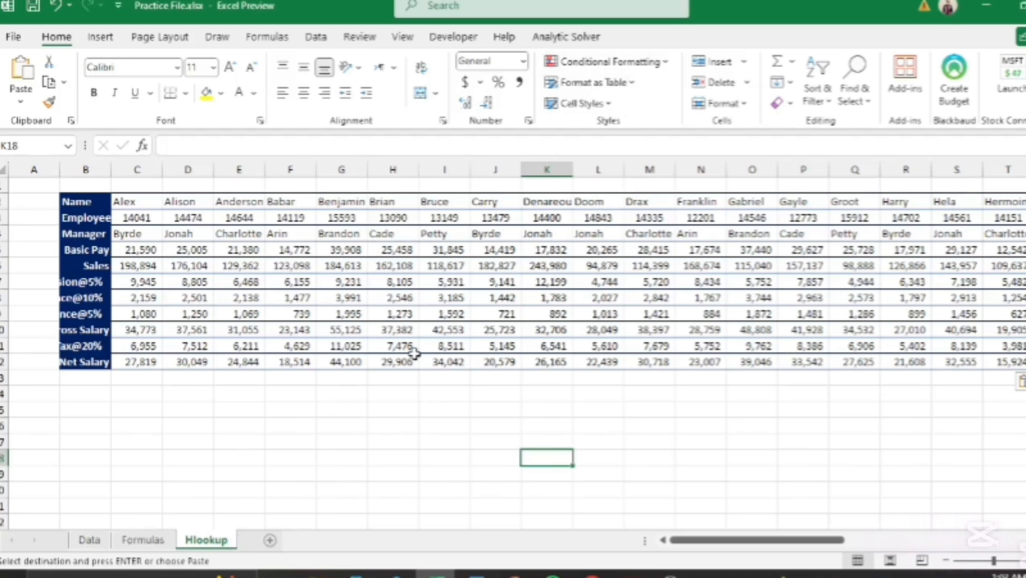
click(167, 543)
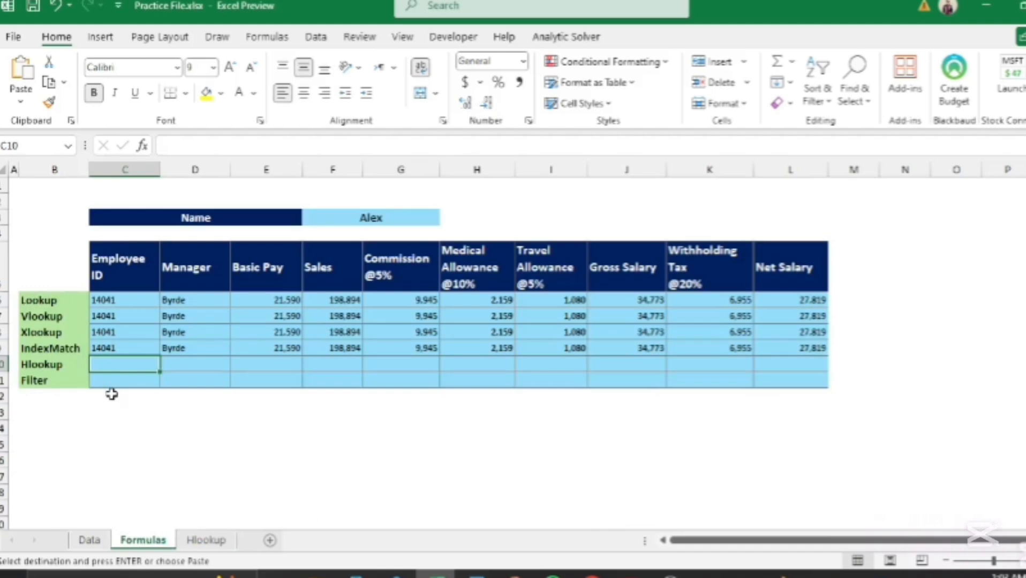
text(=)
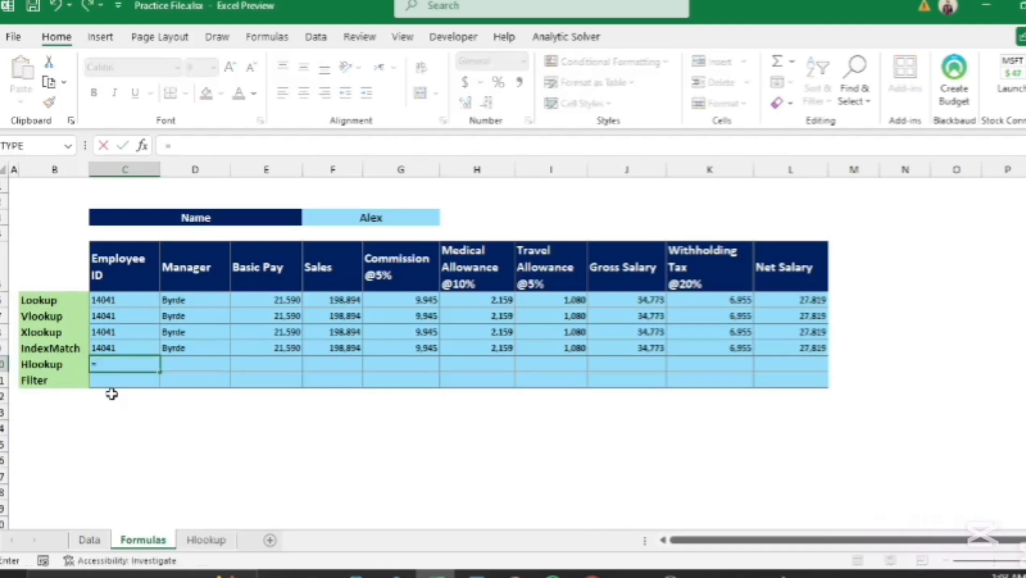
text(hlook)
Step: Start the HLOOKUP with Alex's name in $F$3 as the lookup value
key(Tab)
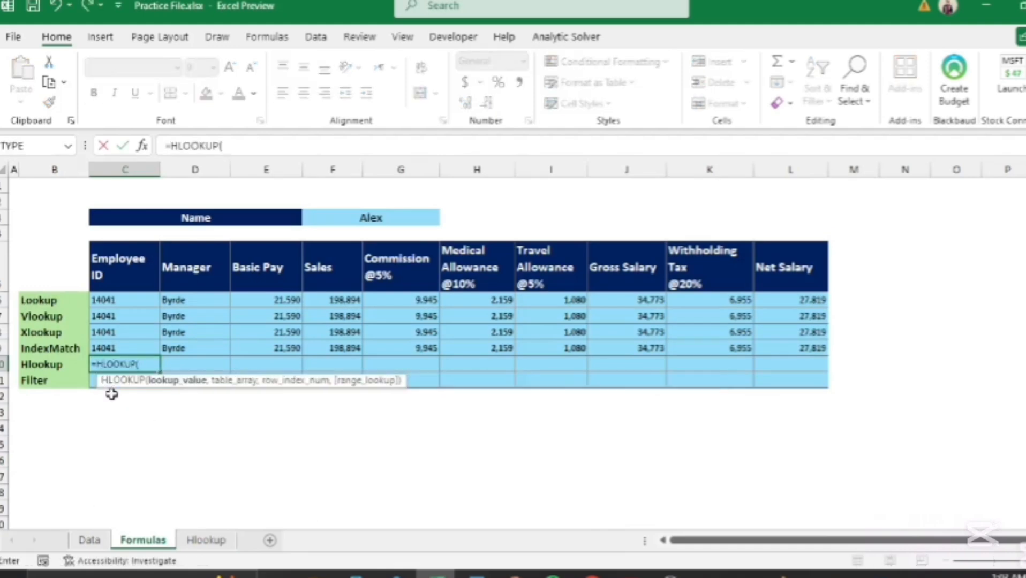
click(372, 220)
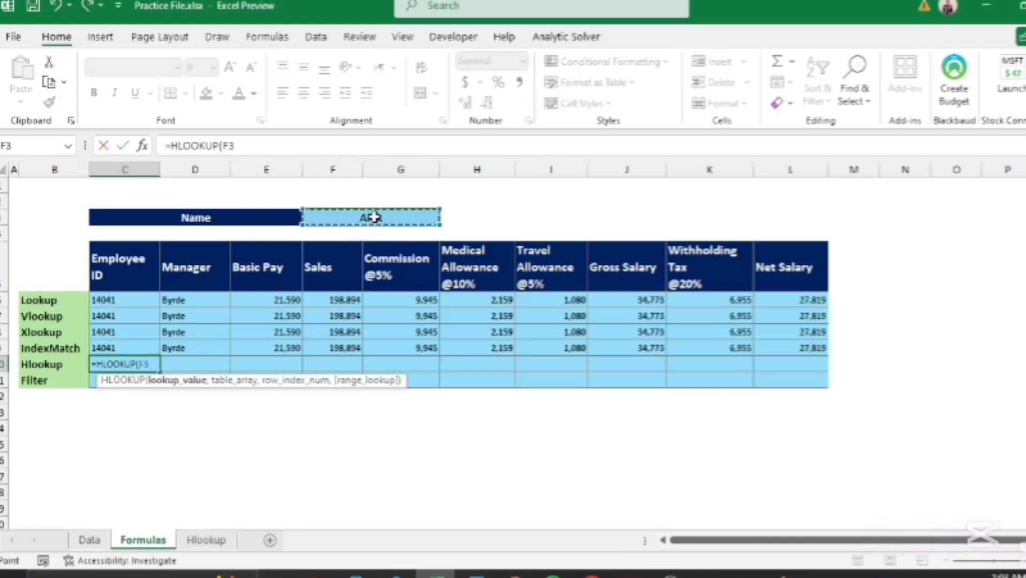
key(F4)
text(,)
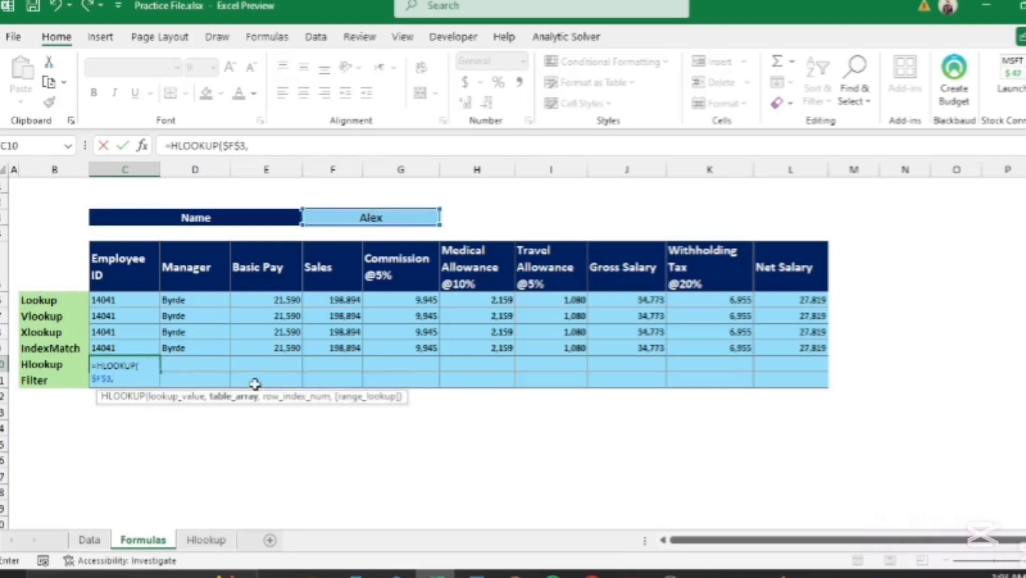
Step: Use Hlookup!$C$2:$AQ$12 as the table and begin a MATCH for the row number
click(224, 542)
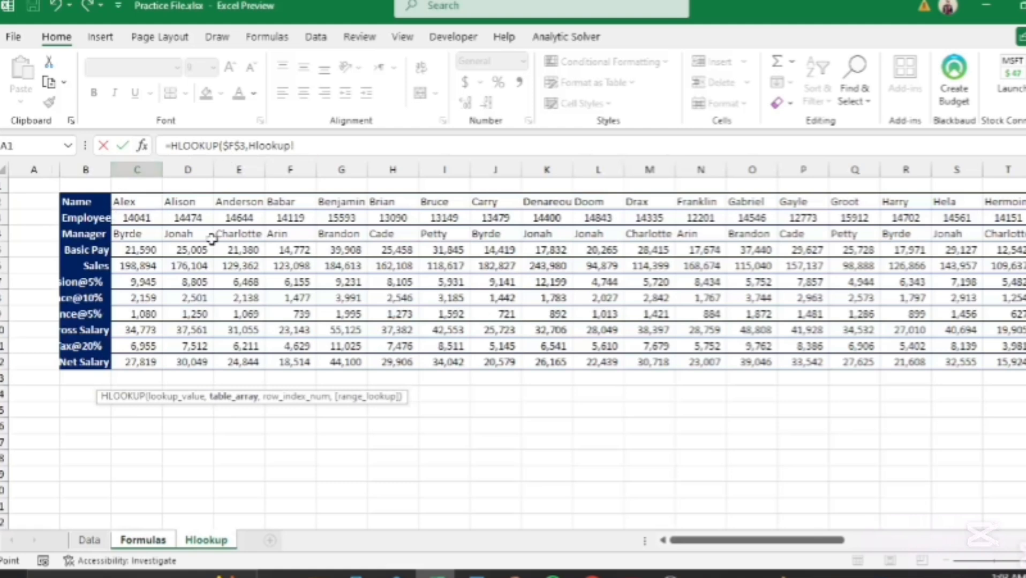
click(133, 203)
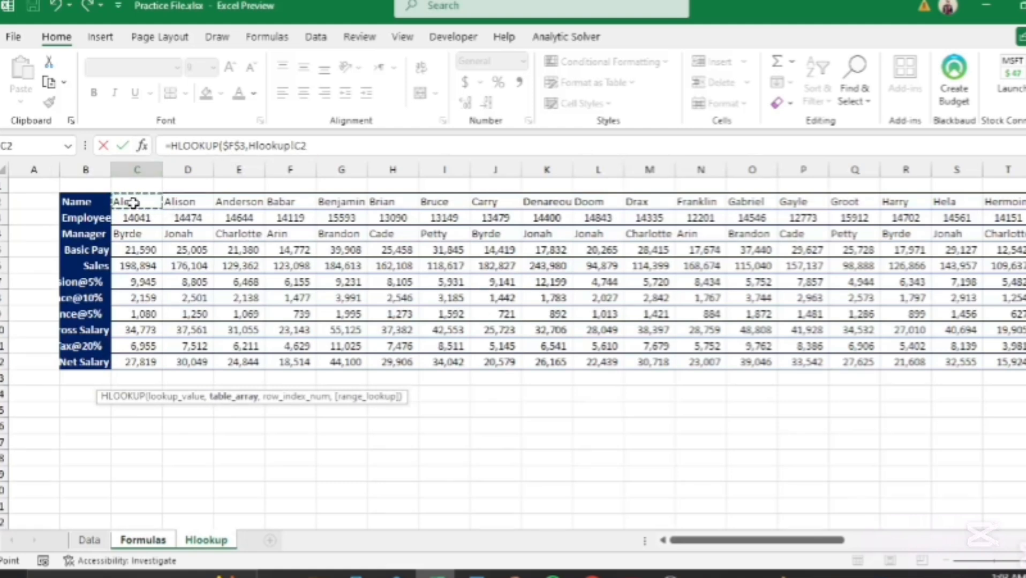
key(ctrl+shift+Right)
key(ctrl+shift+Down)
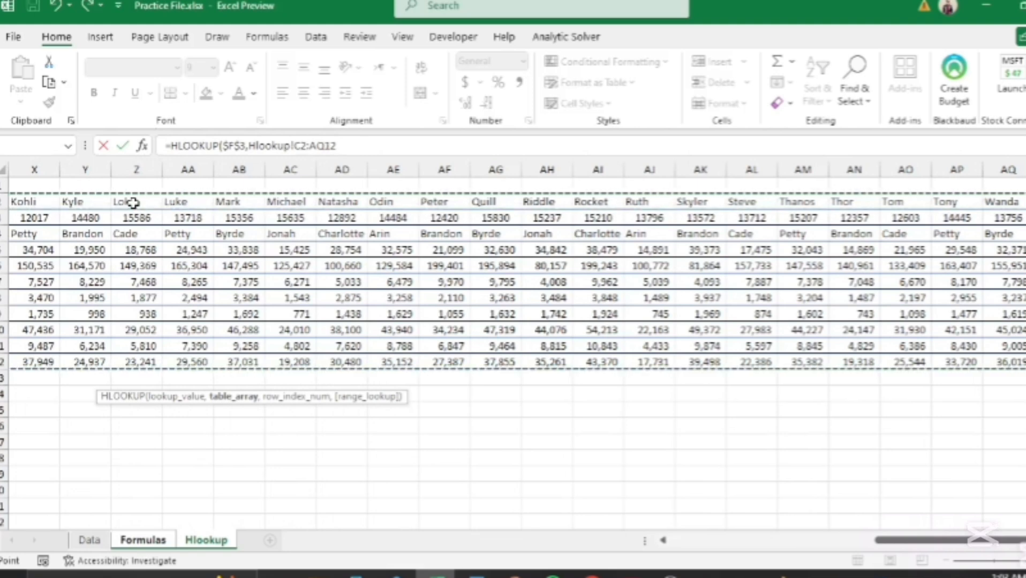
key(F4)
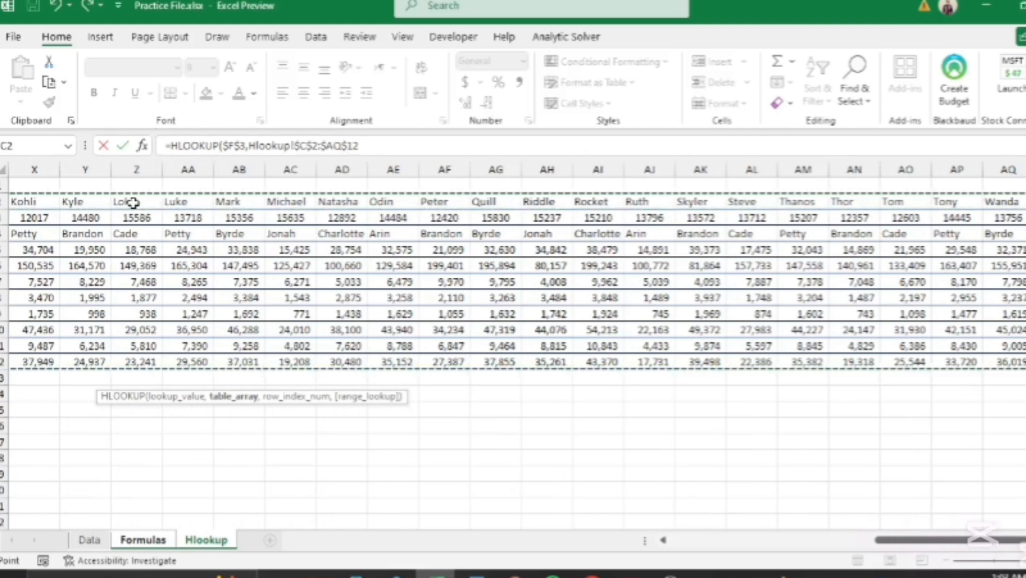
text(,)
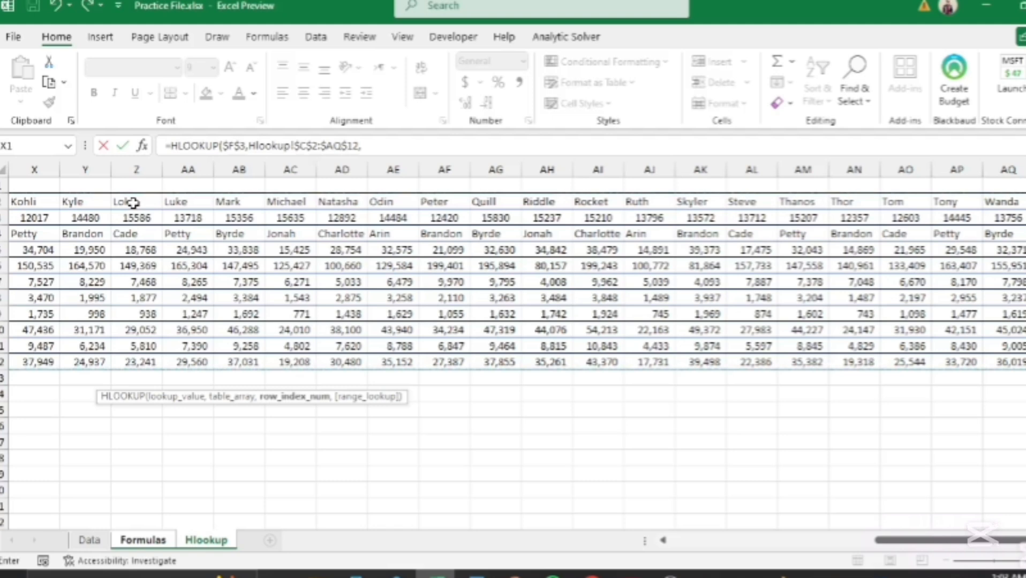
text(matc)
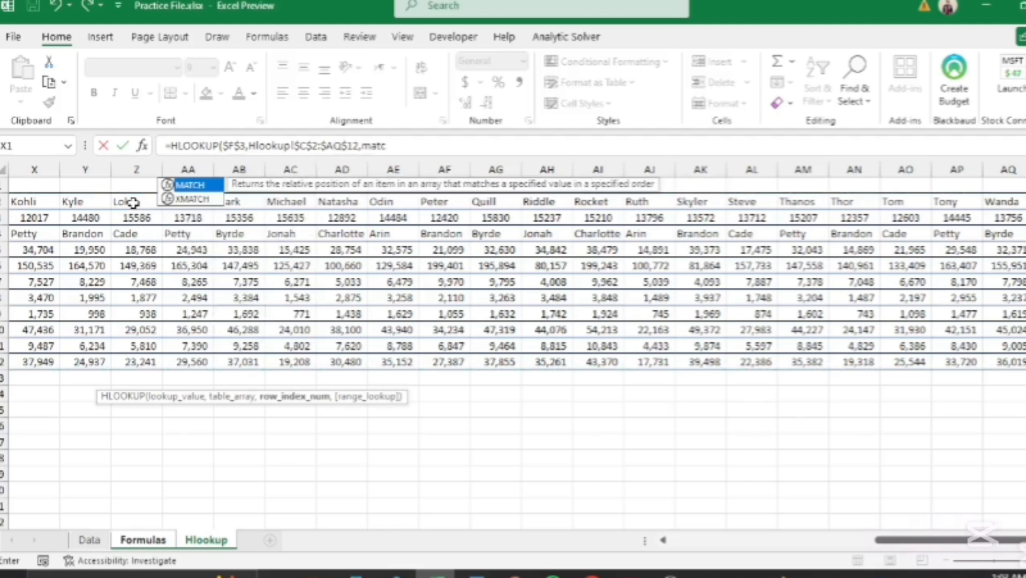
key(Tab)
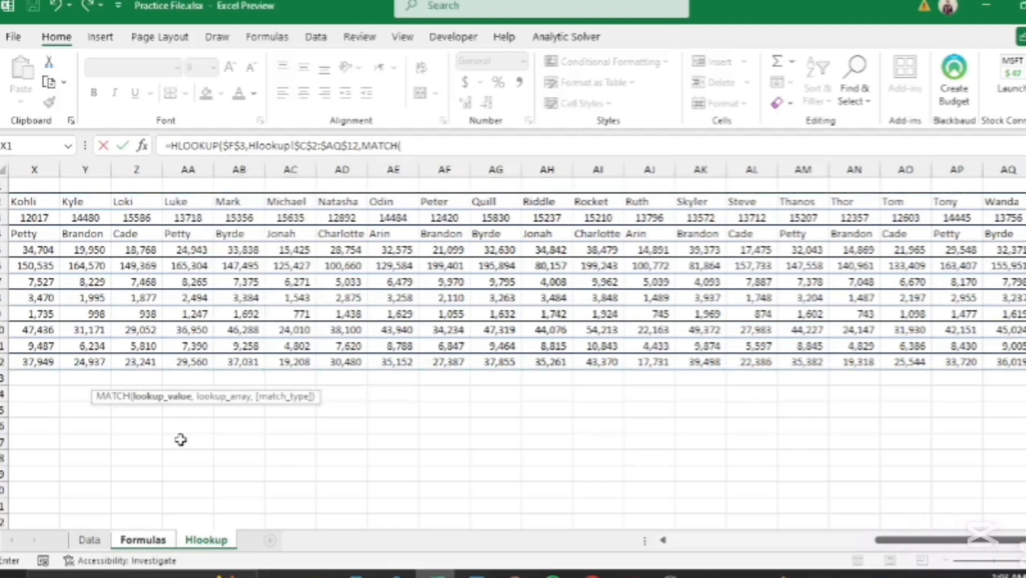
Step: Use the Employee ID header Formulas!C5 as MATCH's lookup value
click(143, 539)
click(116, 274)
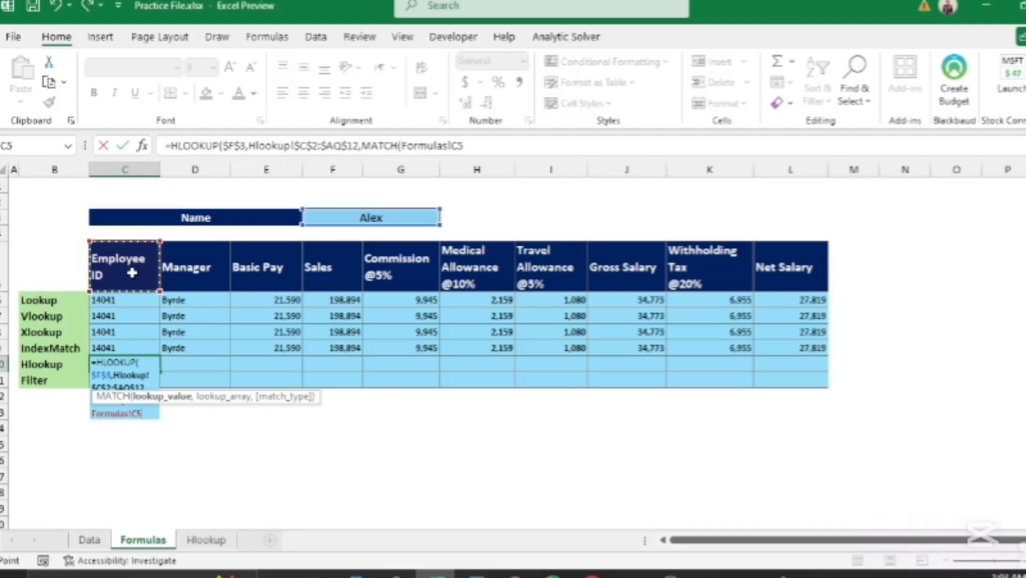
text(,)
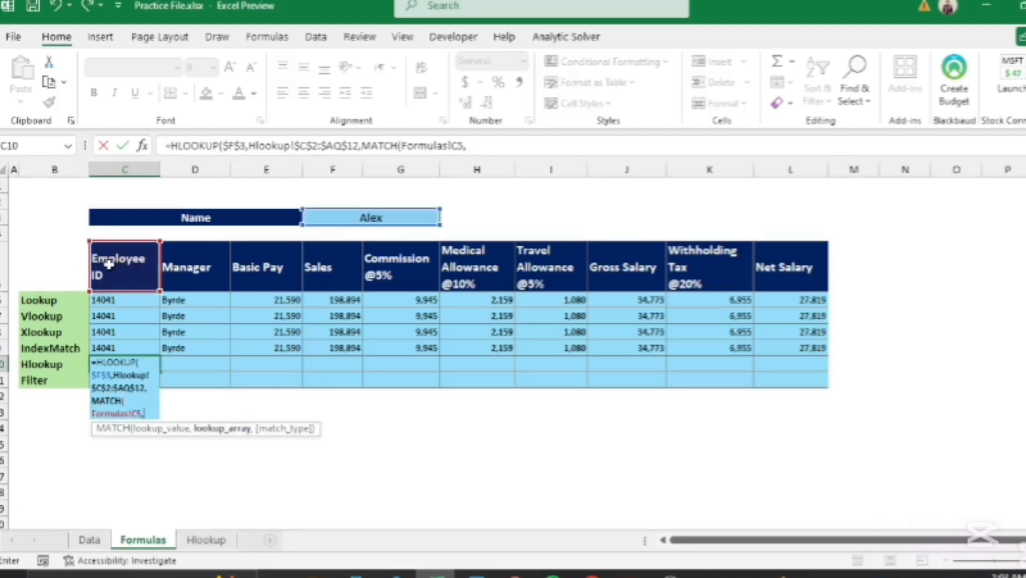
Step: Match it in Hlookup!$B$2:$B$12 with exact match 0 and commit the HLOOKUP formula
click(194, 545)
drag(889, 540, 675, 541)
click(85, 201)
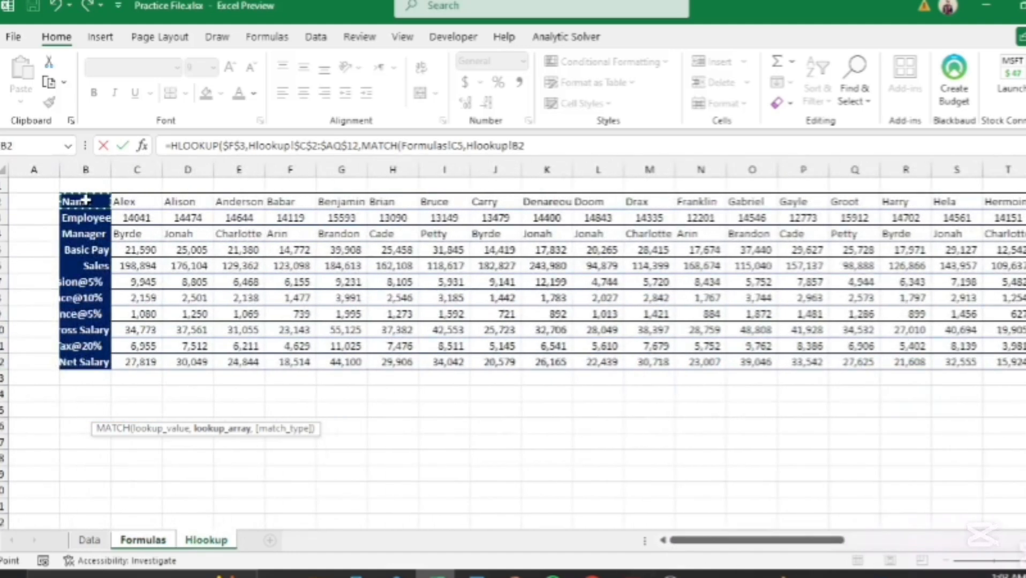
key(ctrl+shift+Down)
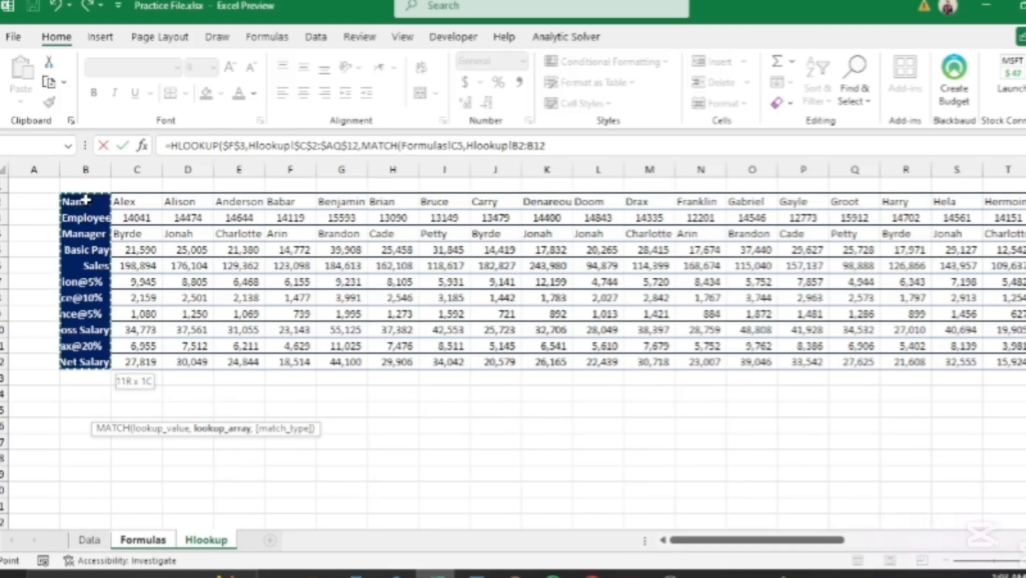
key(F4)
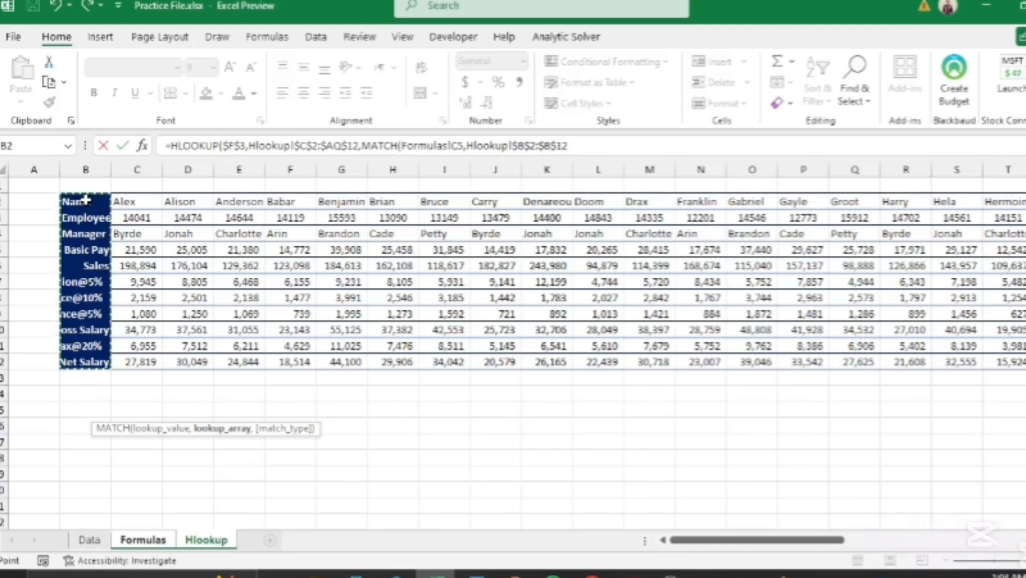
text(,)
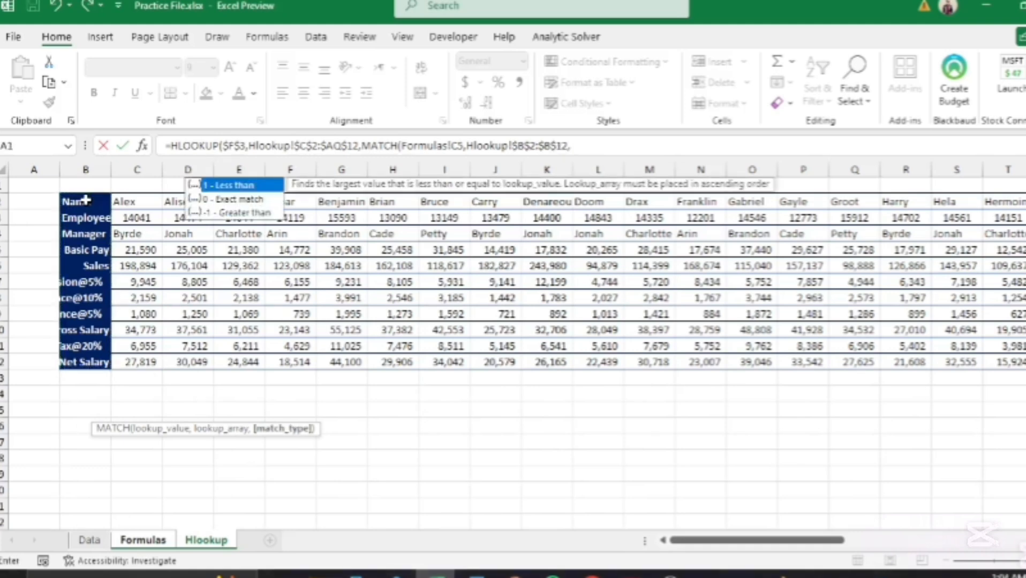
key(Down)
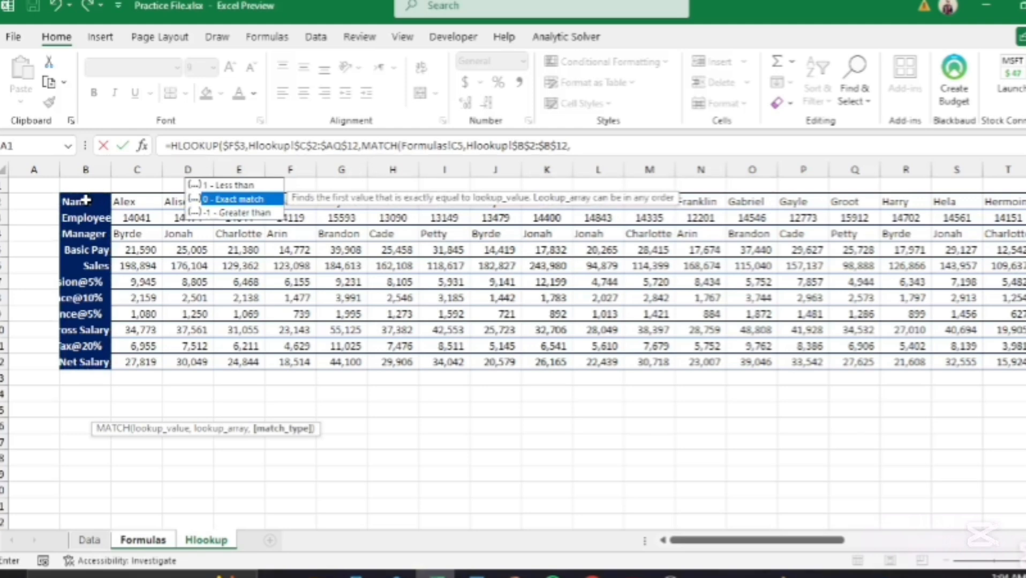
text(0)
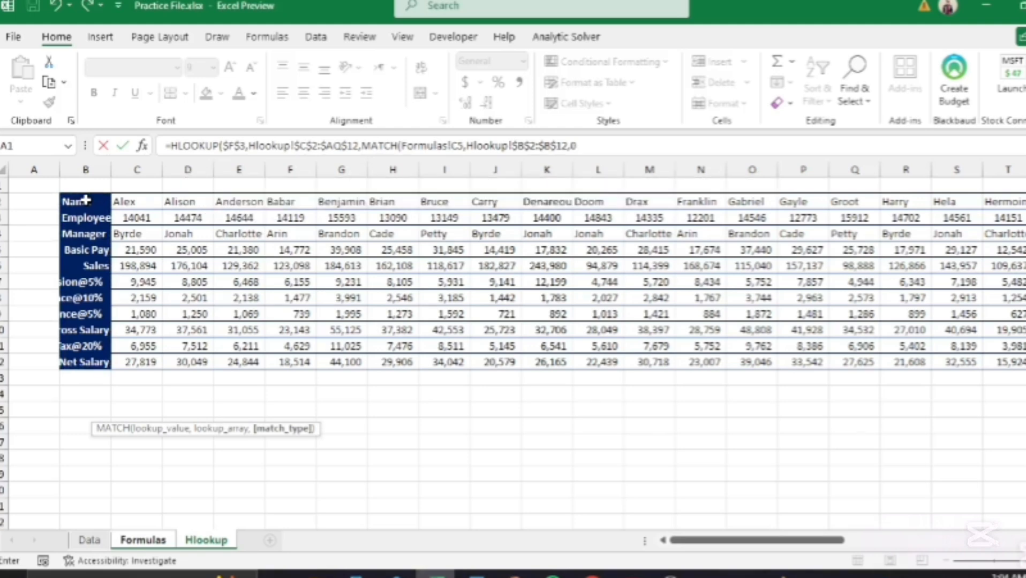
text())
key(Return)
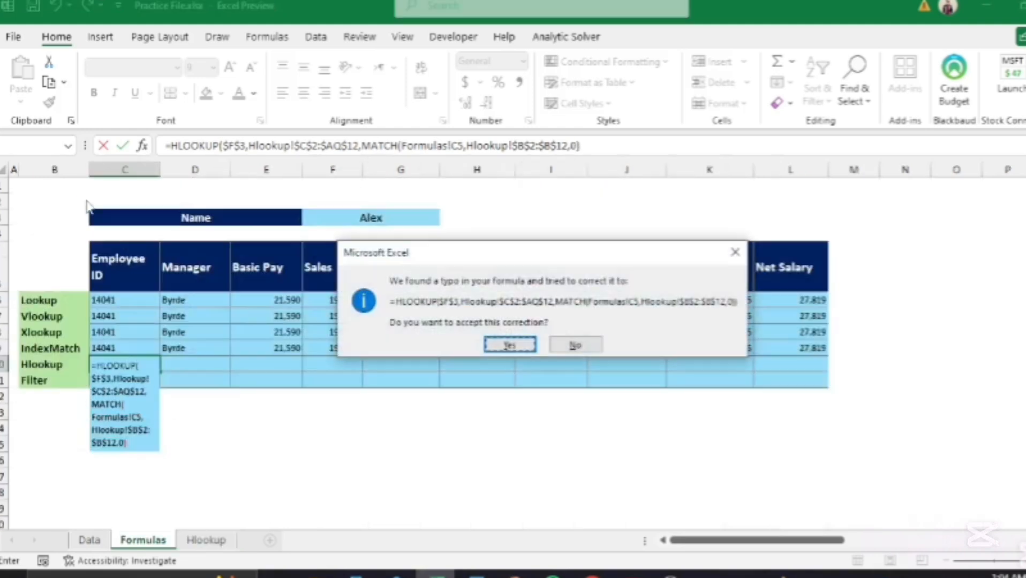
Step: Accept Excel's correction and paste C10's formula as formulas only across D10:L10
key(Return)
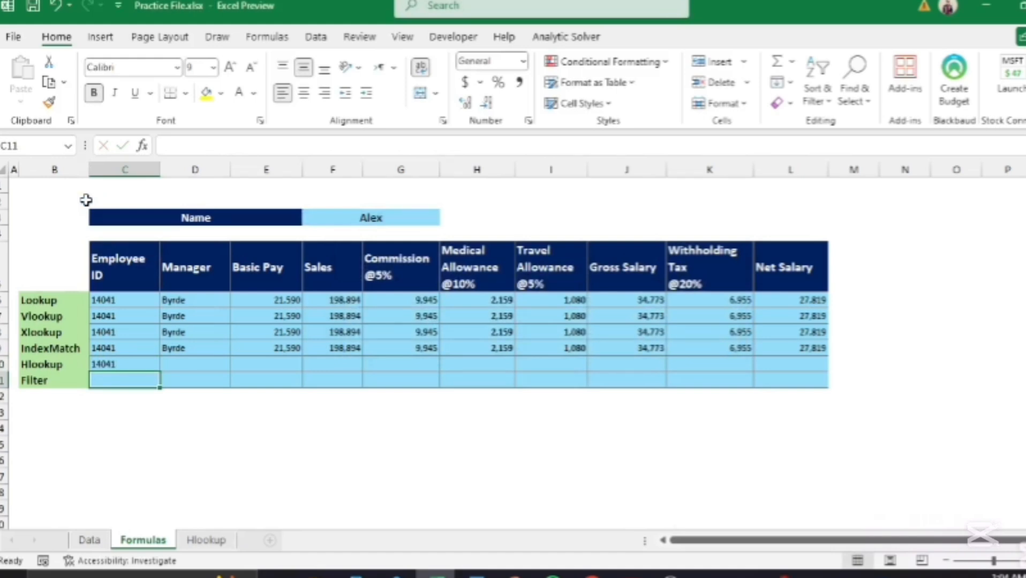
key(Up)
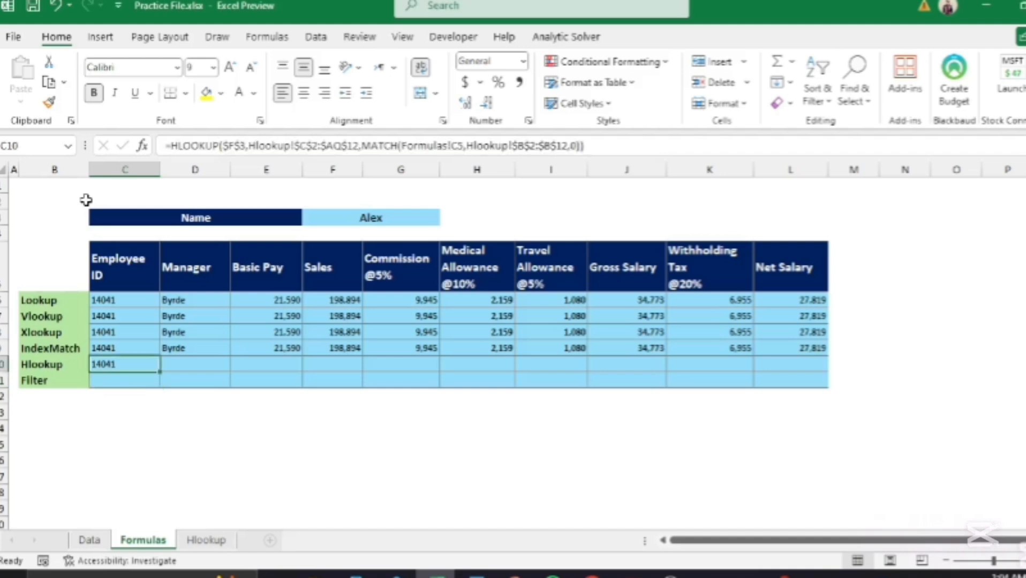
key(ctrl+c)
key(Right)
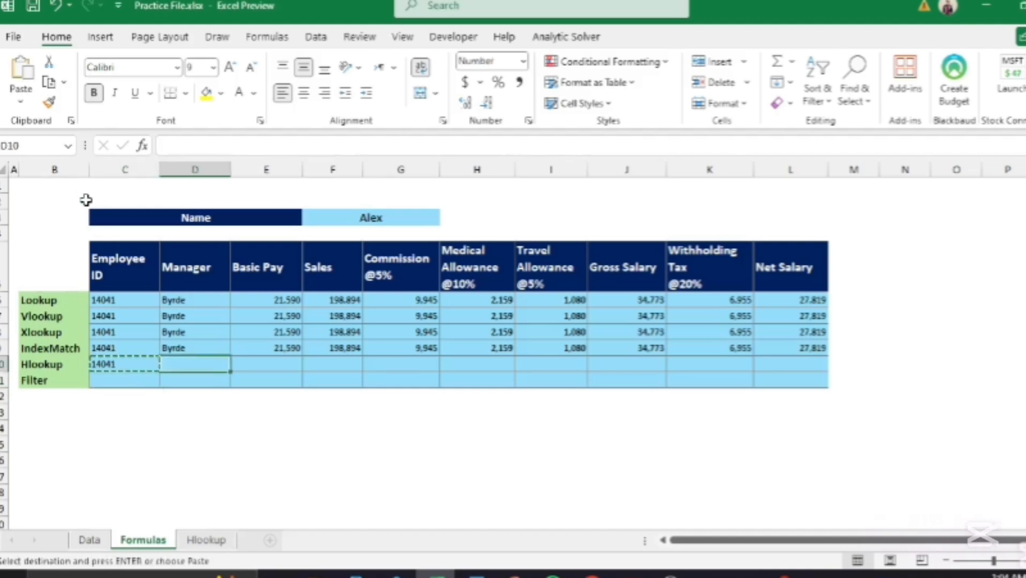
key(shift+Right)
key(shift+Right)
key(shift+Right)
key(shift+Right)
key(shift+Right)
key(shift+Right)
key(shift+Right)
key(shift+Right)
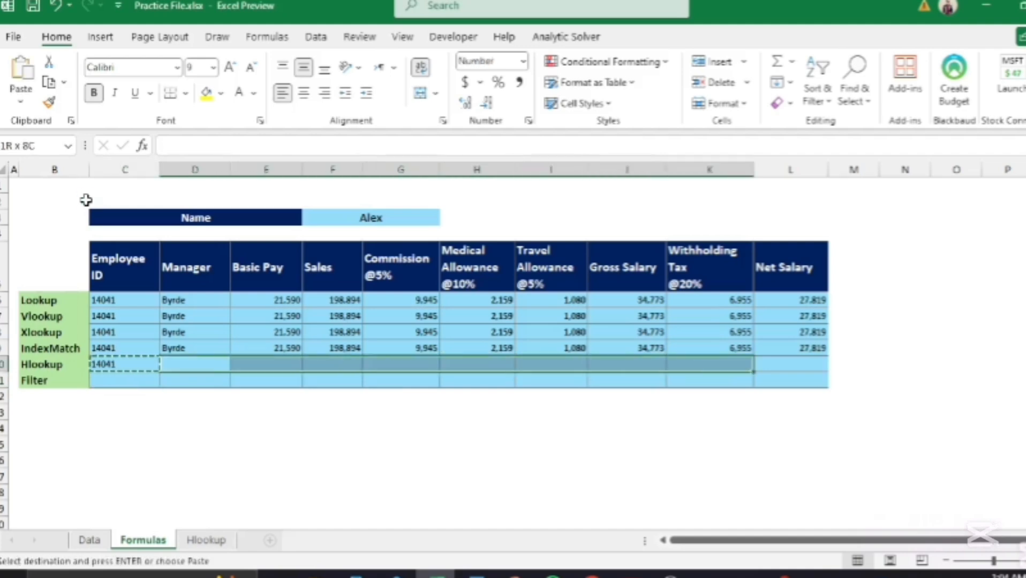
key(ctrl+alt+v)
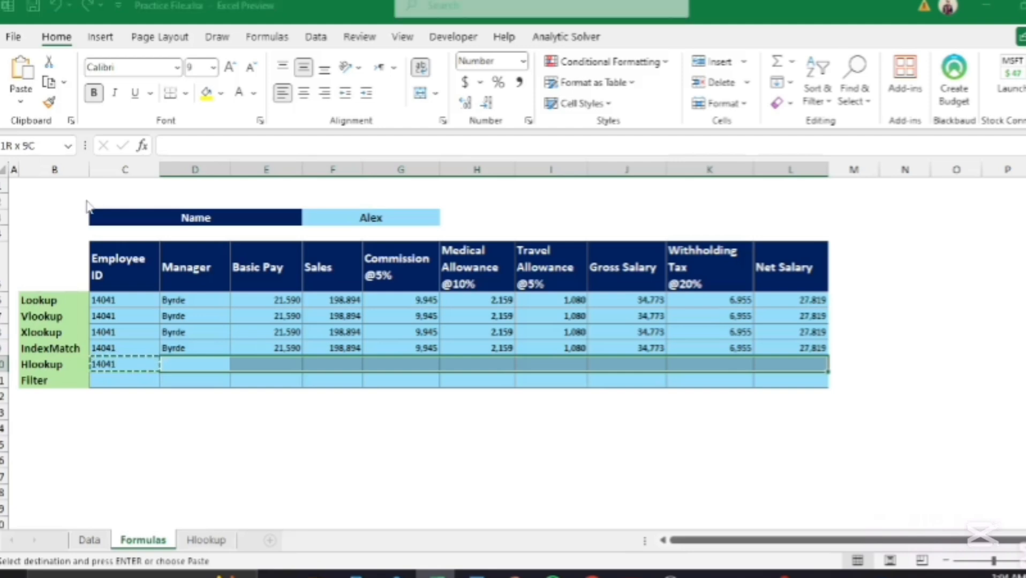
key(f)
key(Return)
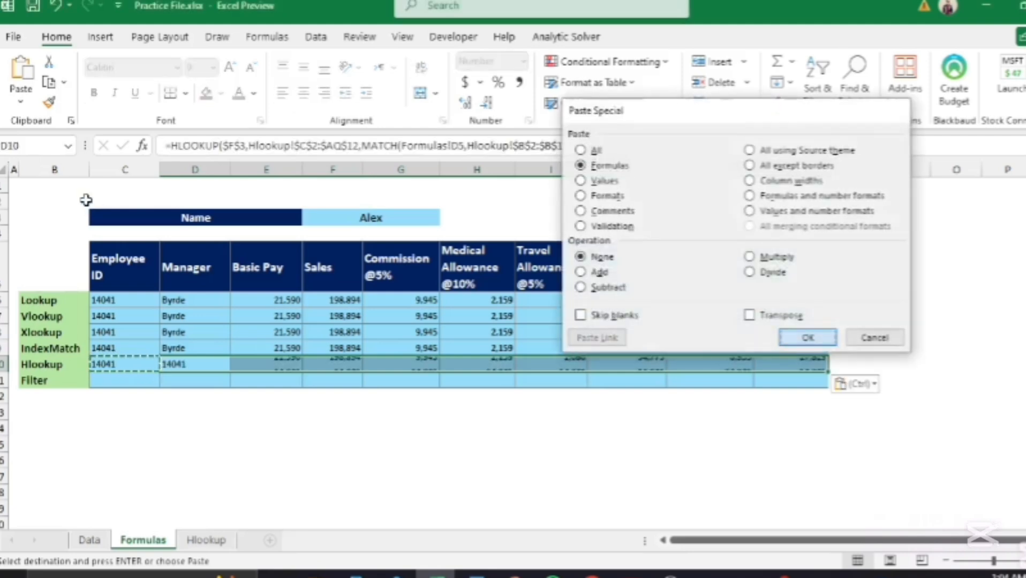
click(187, 415)
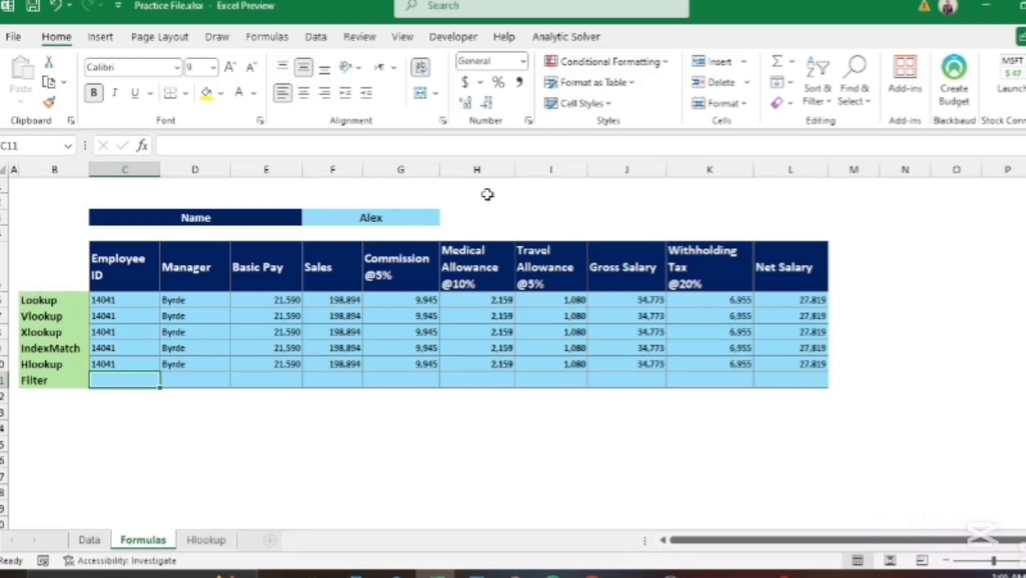
text(=filter)
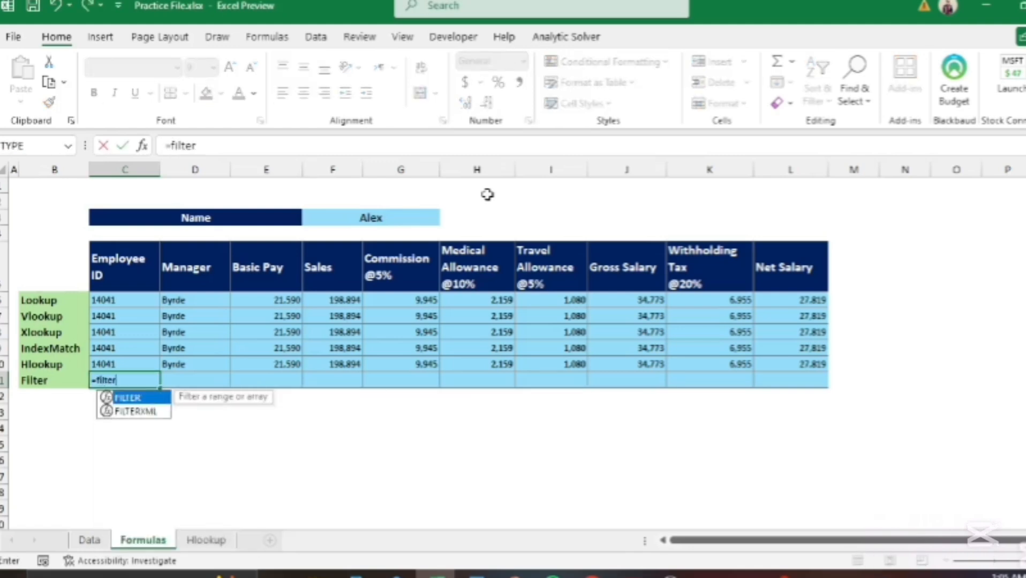
Step: Start a FILTER in C11 returning the absolute range Data!$C$3:$L$43
key(Tab)
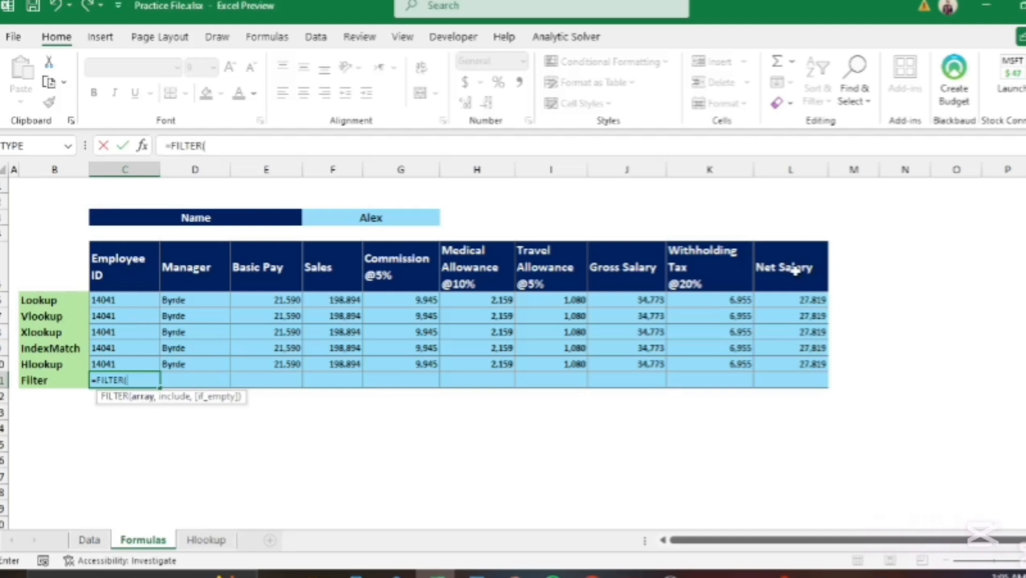
click(89, 540)
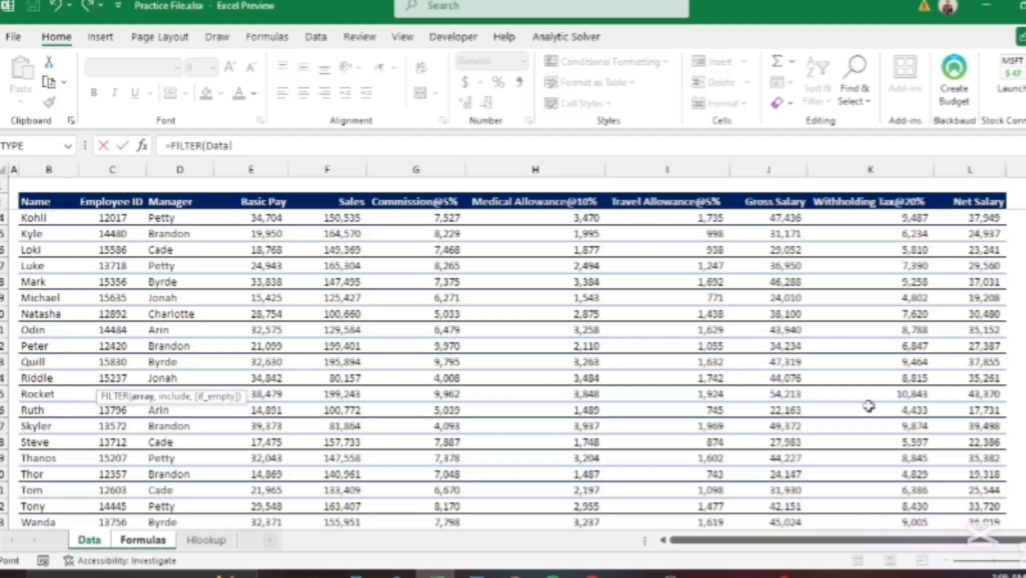
scroll(1012, 482, up, 7)
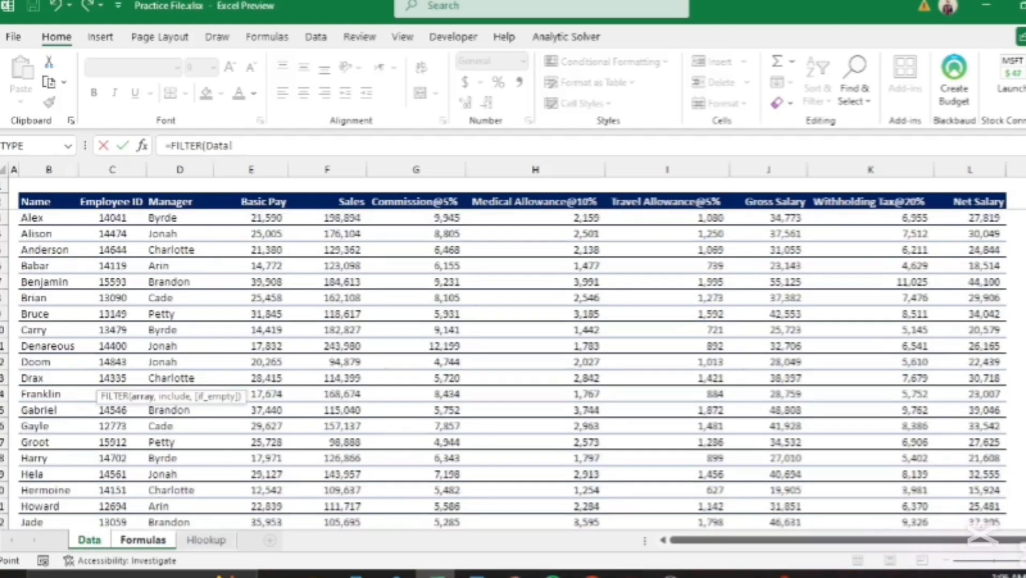
click(122, 217)
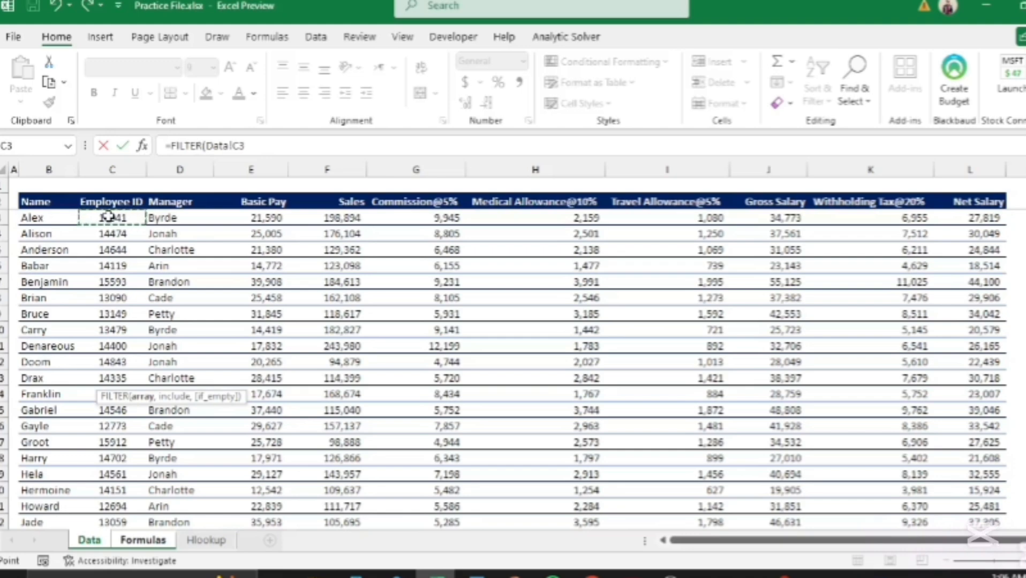
key(ctrl+shift+Right)
key(ctrl+shift+Down)
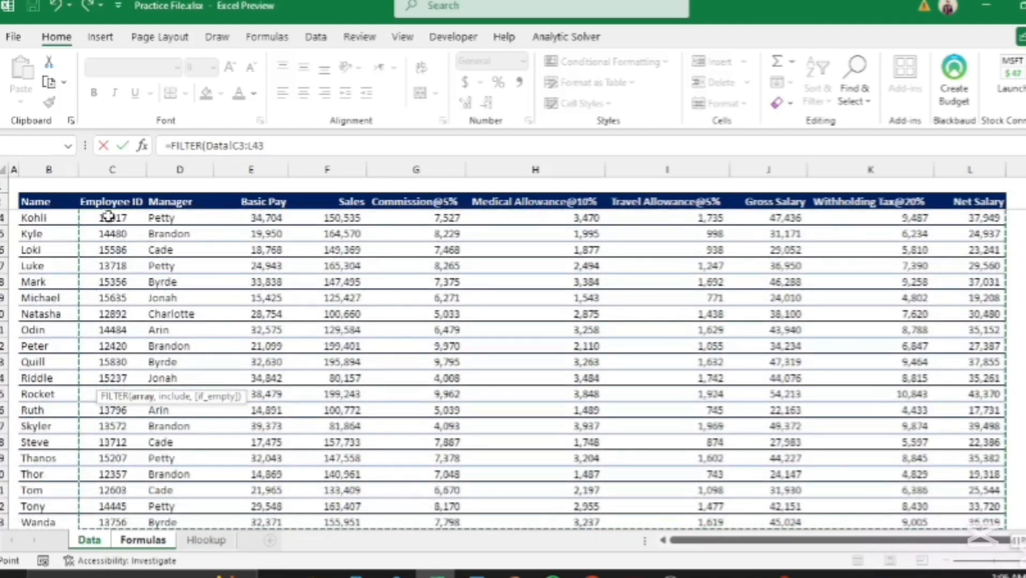
key(F4)
text(,)
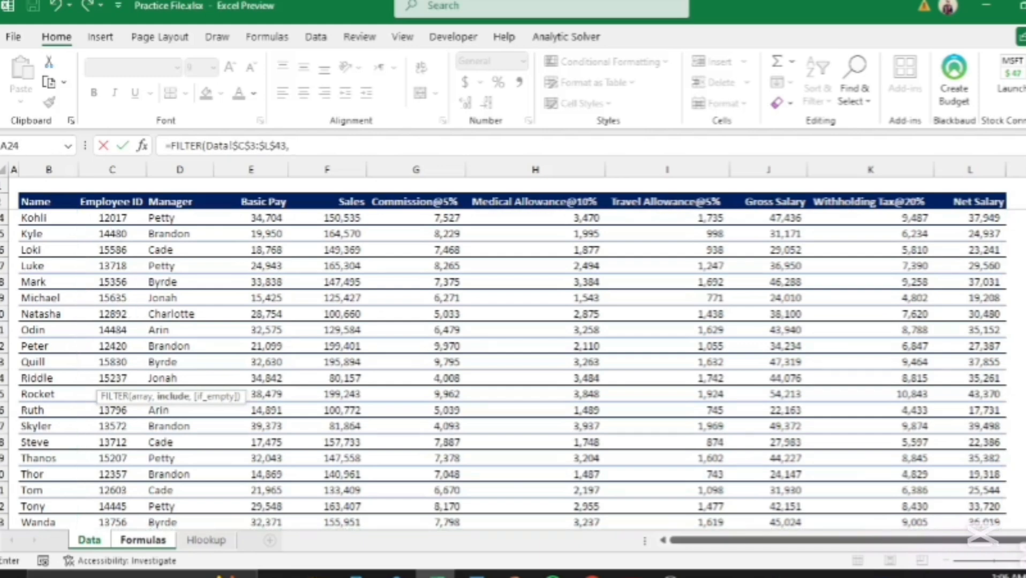
Step: Use the names range Data!$B$3:$B$43 as the include condition's range
scroll(1006, 482, up, 7)
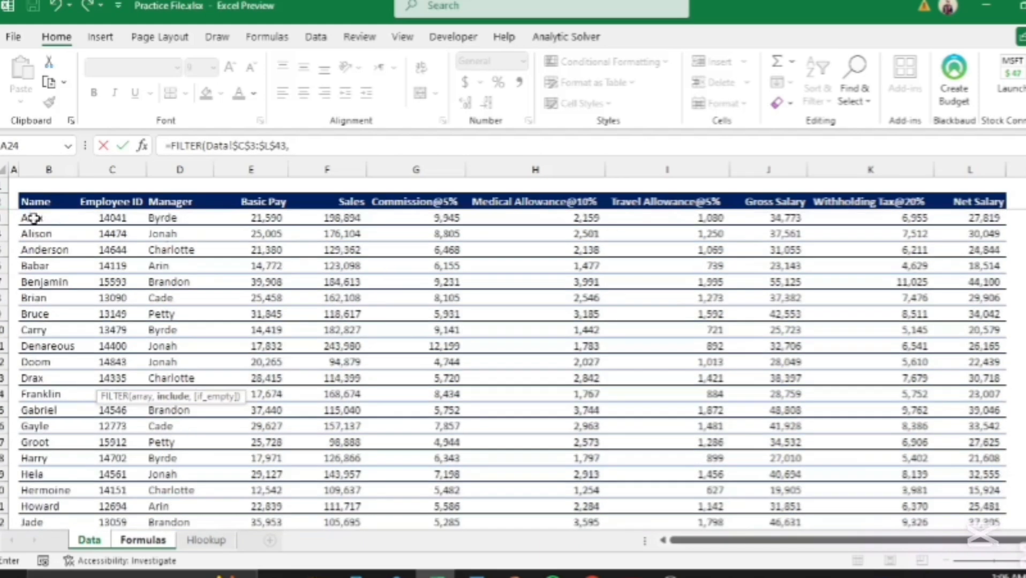
click(34, 218)
key(ctrl+shift+Down)
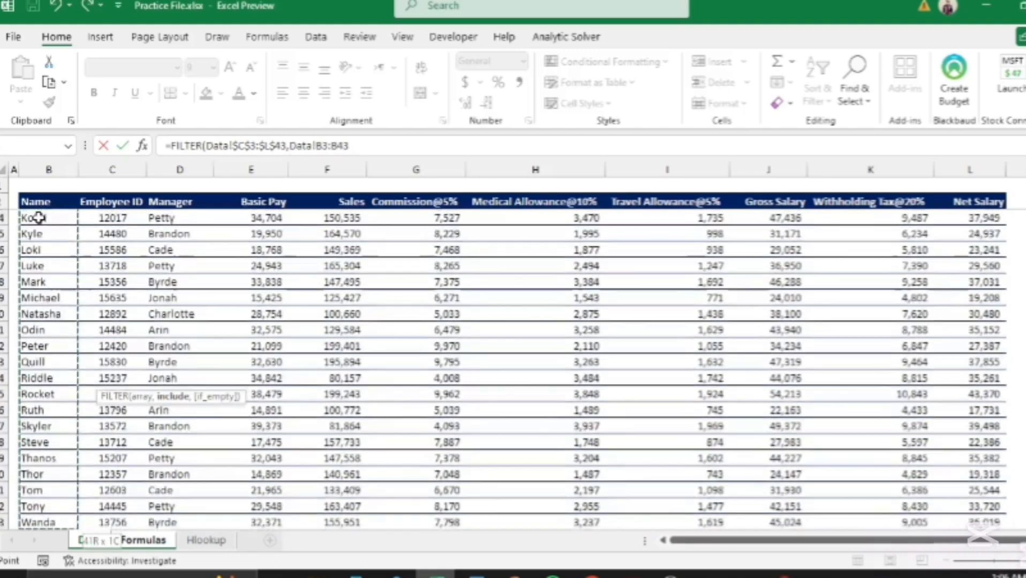
key(F4)
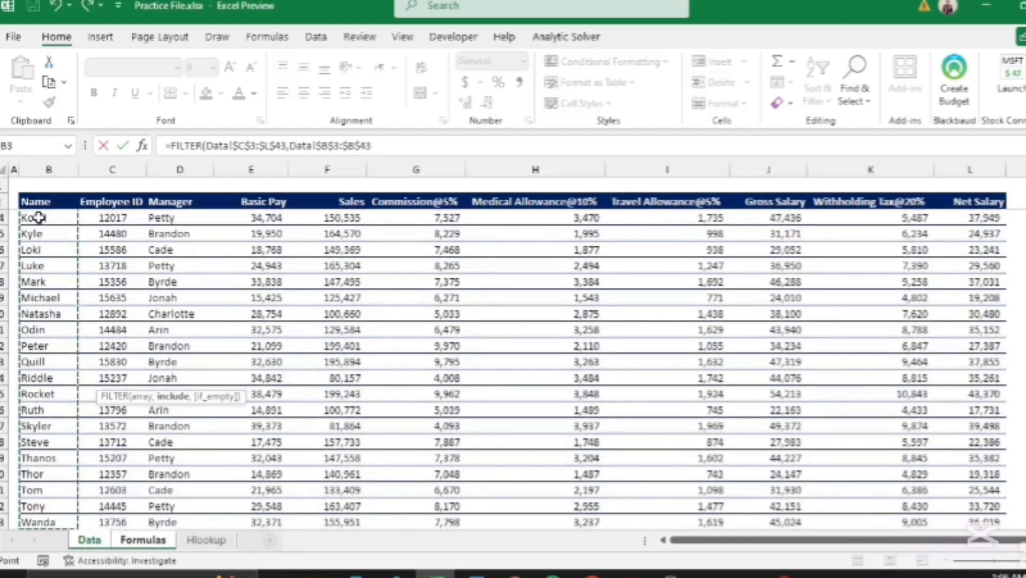
Step: Finish the condition as =Formulas!$F$3 so the Filter row spills Alex's record, 14041 through 27,819
text(=)
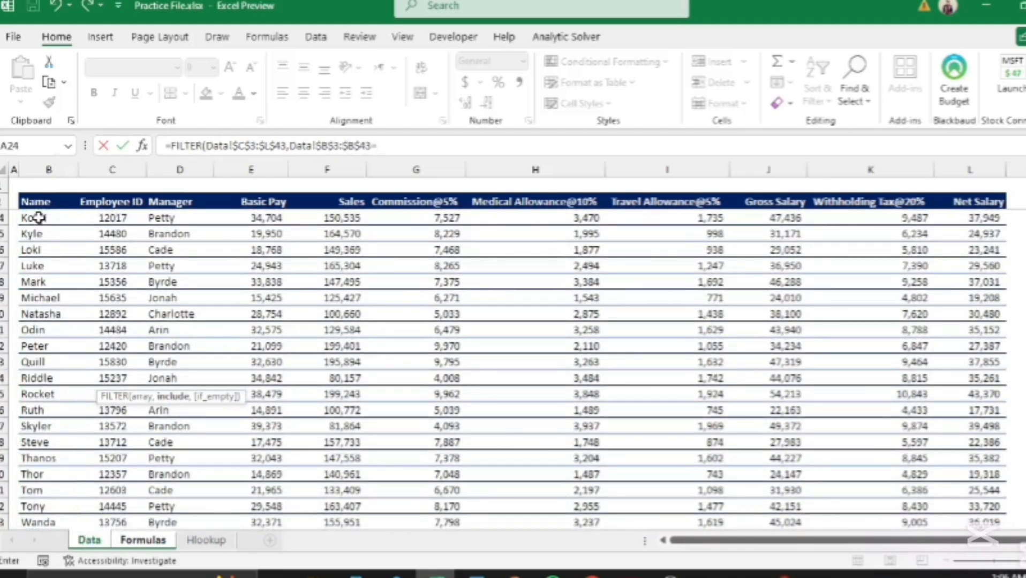
click(168, 544)
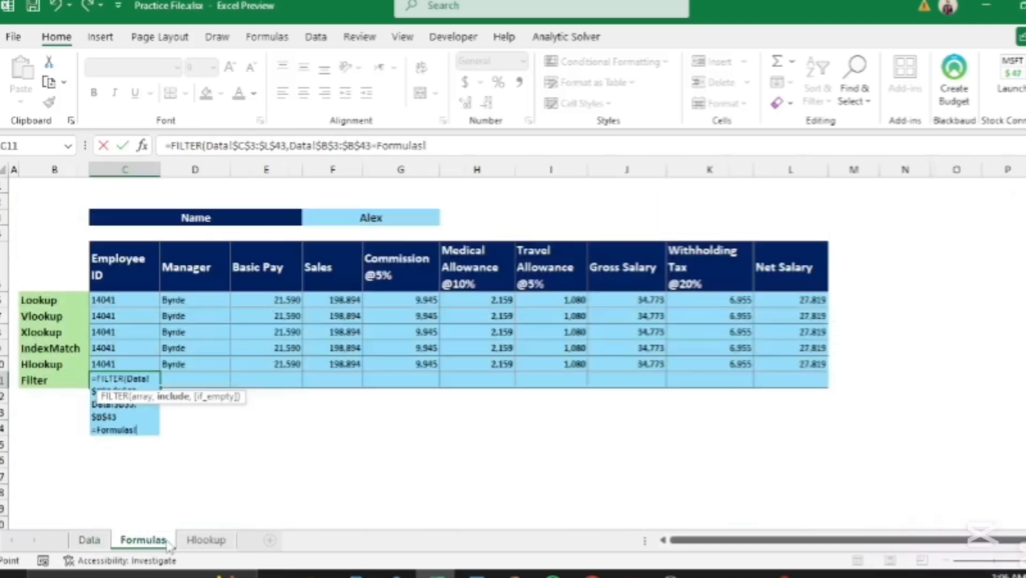
click(404, 216)
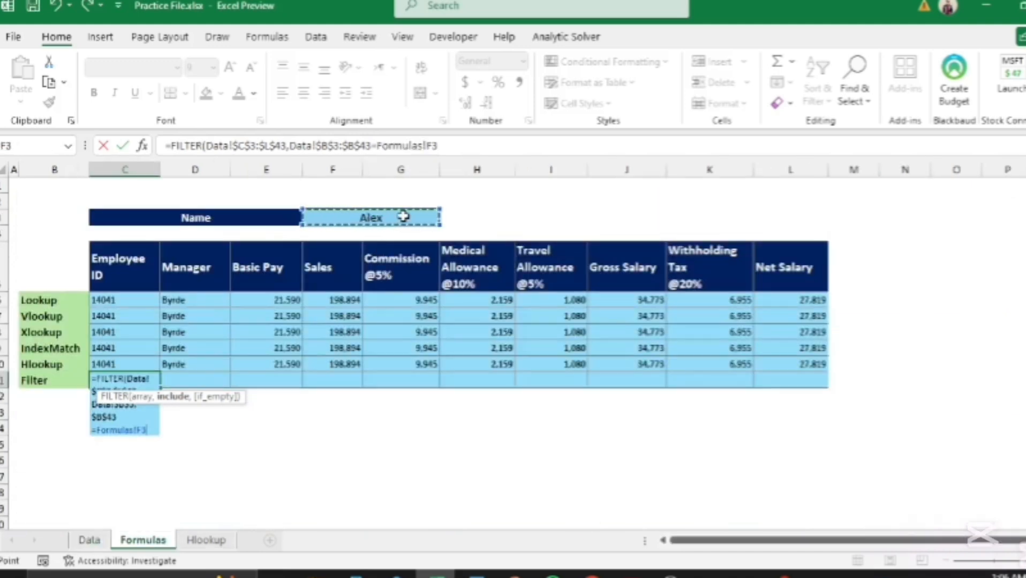
key(F4)
text())
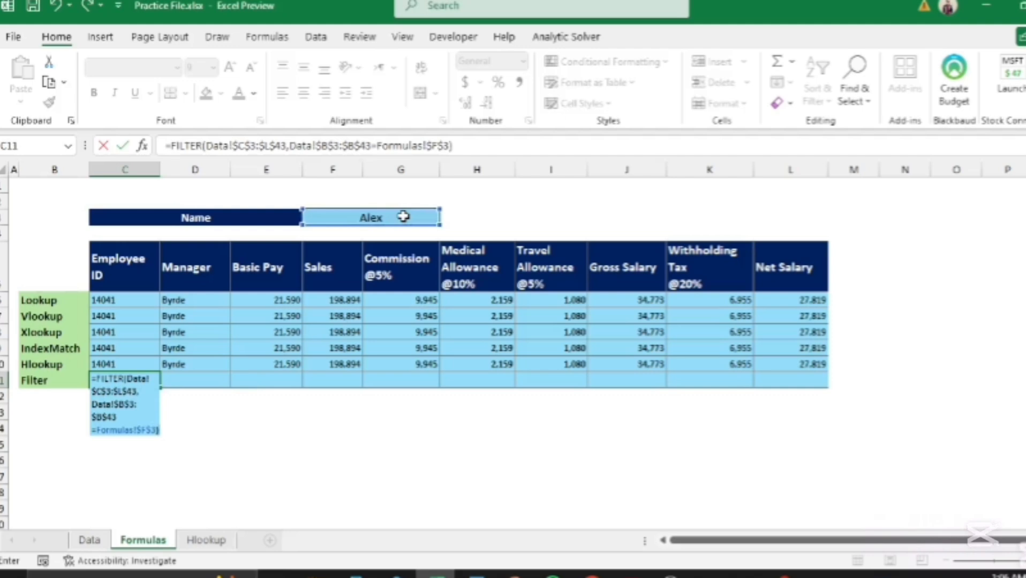
key(Return)
click(432, 443)
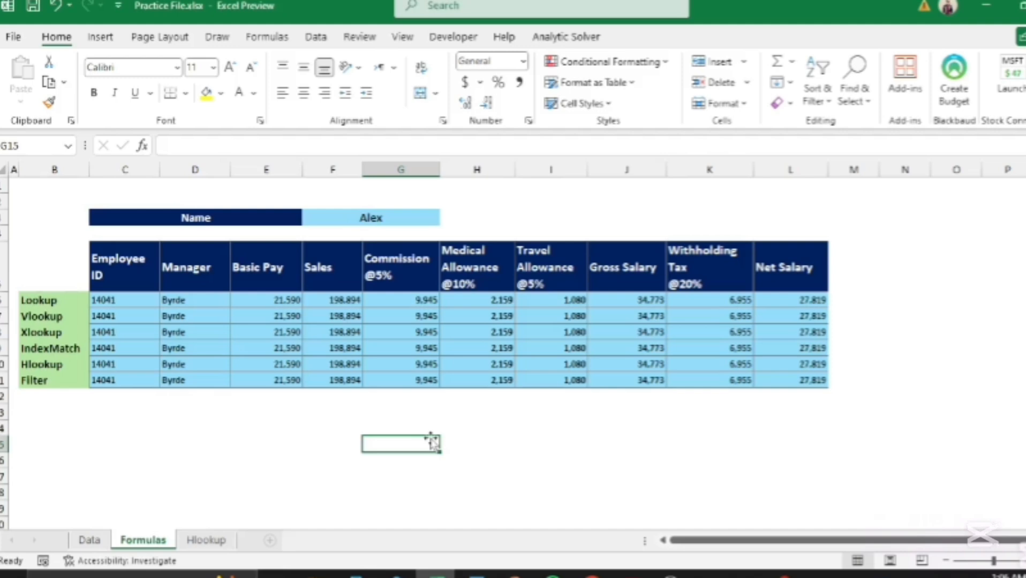
click(128, 380)
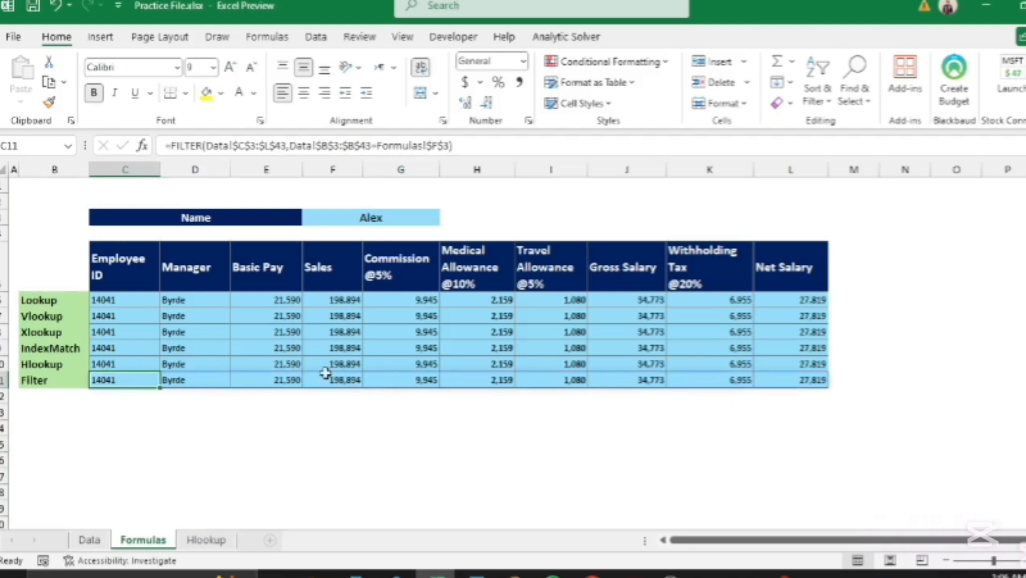